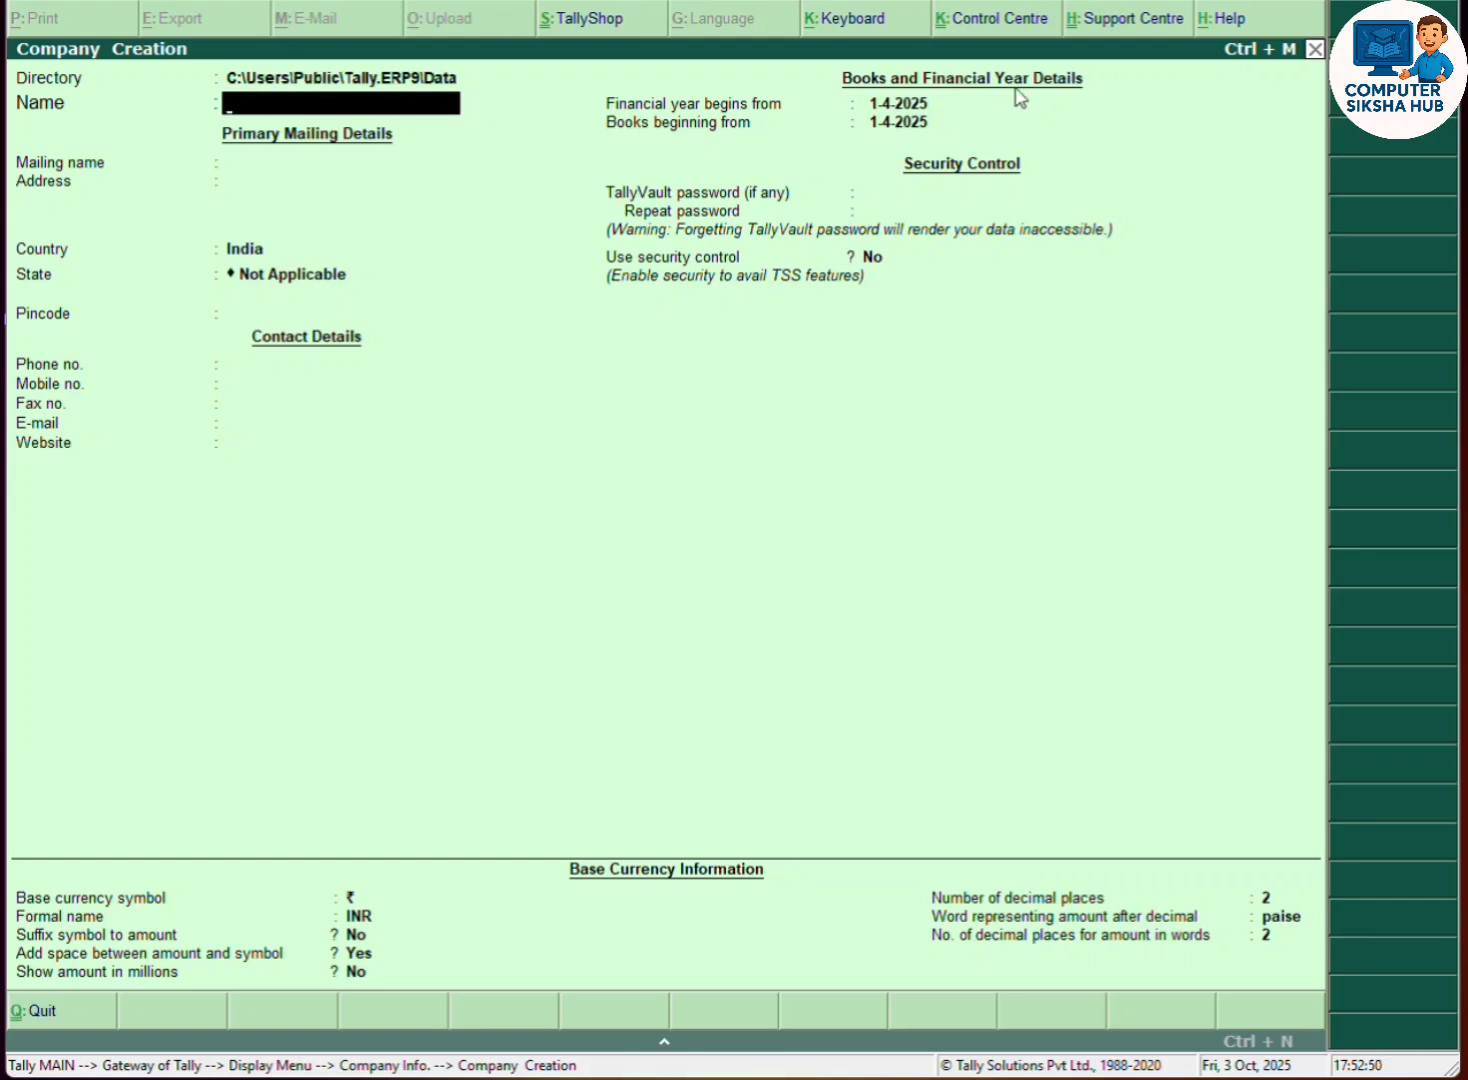
- Create a company named Gst in Uttar Pradesh, India, keeping the default financial year, and return to the Gateway of Tally
{"action": "type", "text": "Gsty"}
{"action": "key", "text": "BackSpace"}
{"action": "key", "text": "Return"}
{"action": "key", "text": "Return"}
{"action": "key", "text": "Return"}
{"action": "key", "text": "Return"}
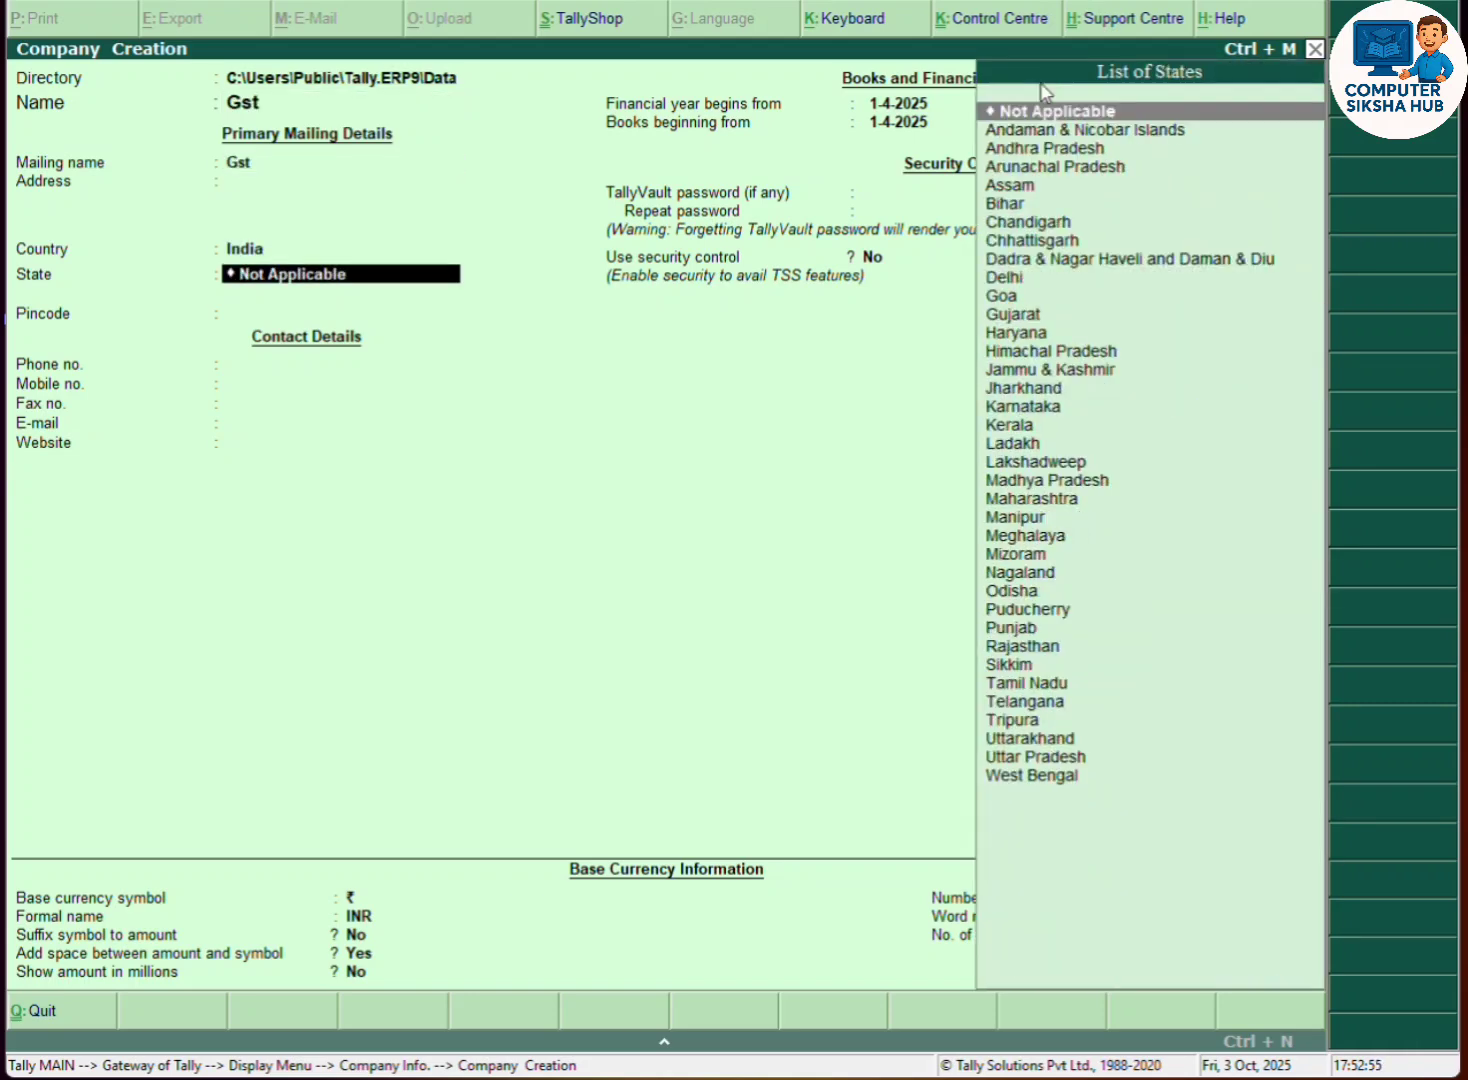
{"action": "type", "text": "Utt"}
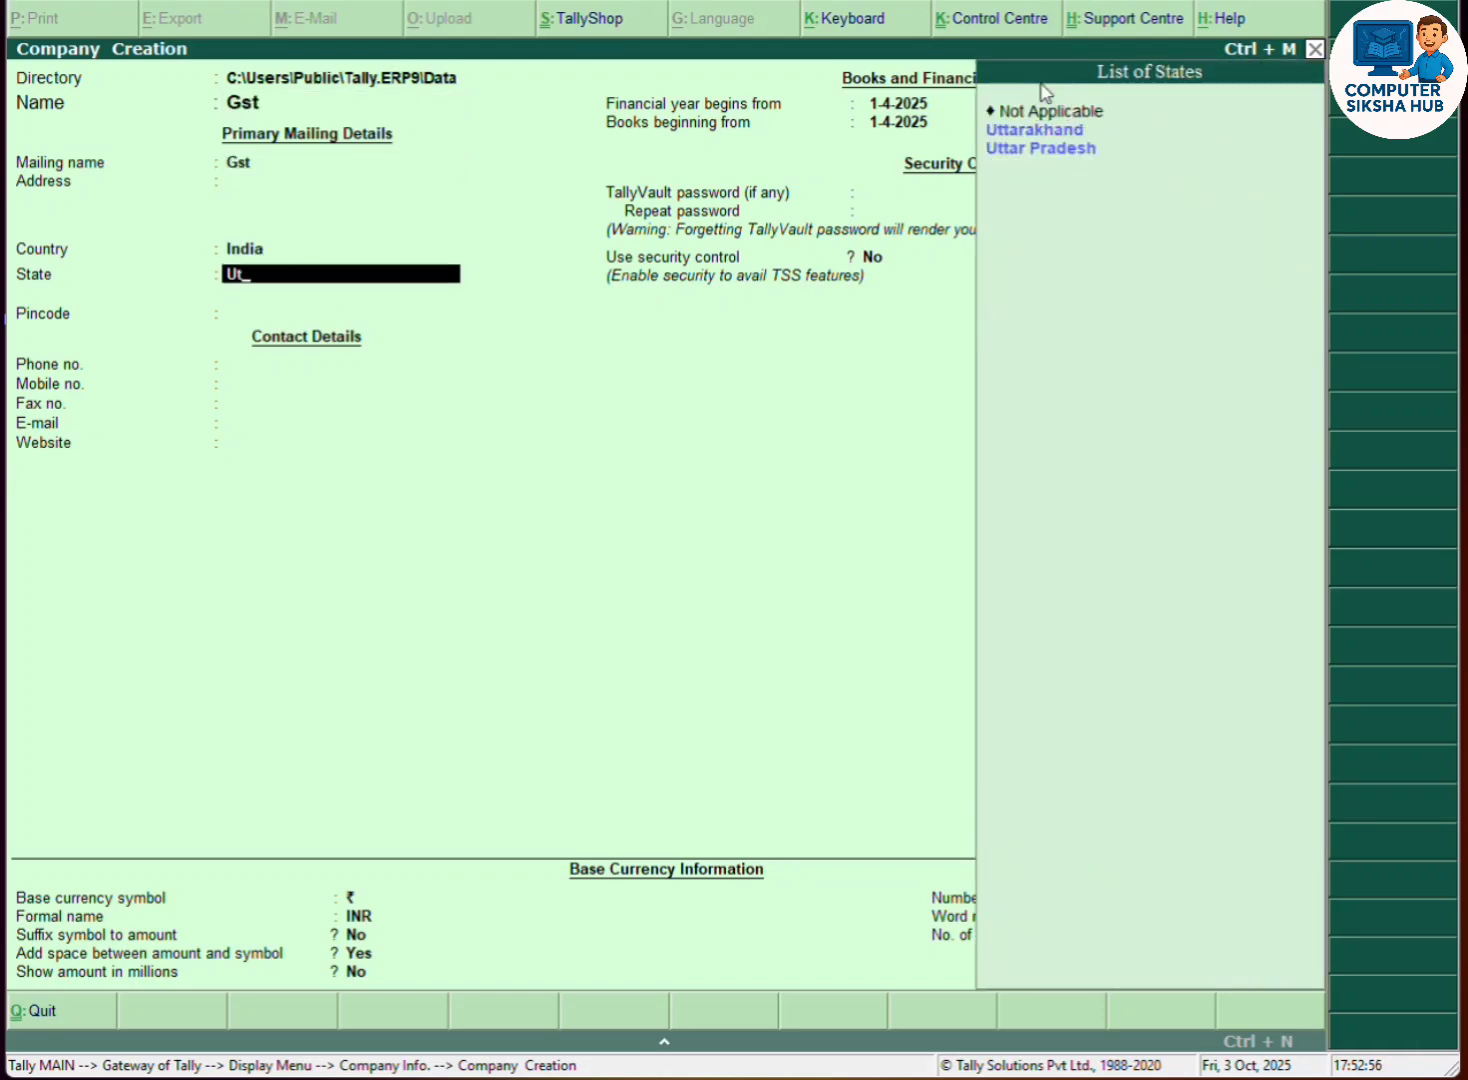
{"action": "key", "text": "Down"}
{"action": "key", "text": "Down"}
{"action": "key", "text": "Return"}
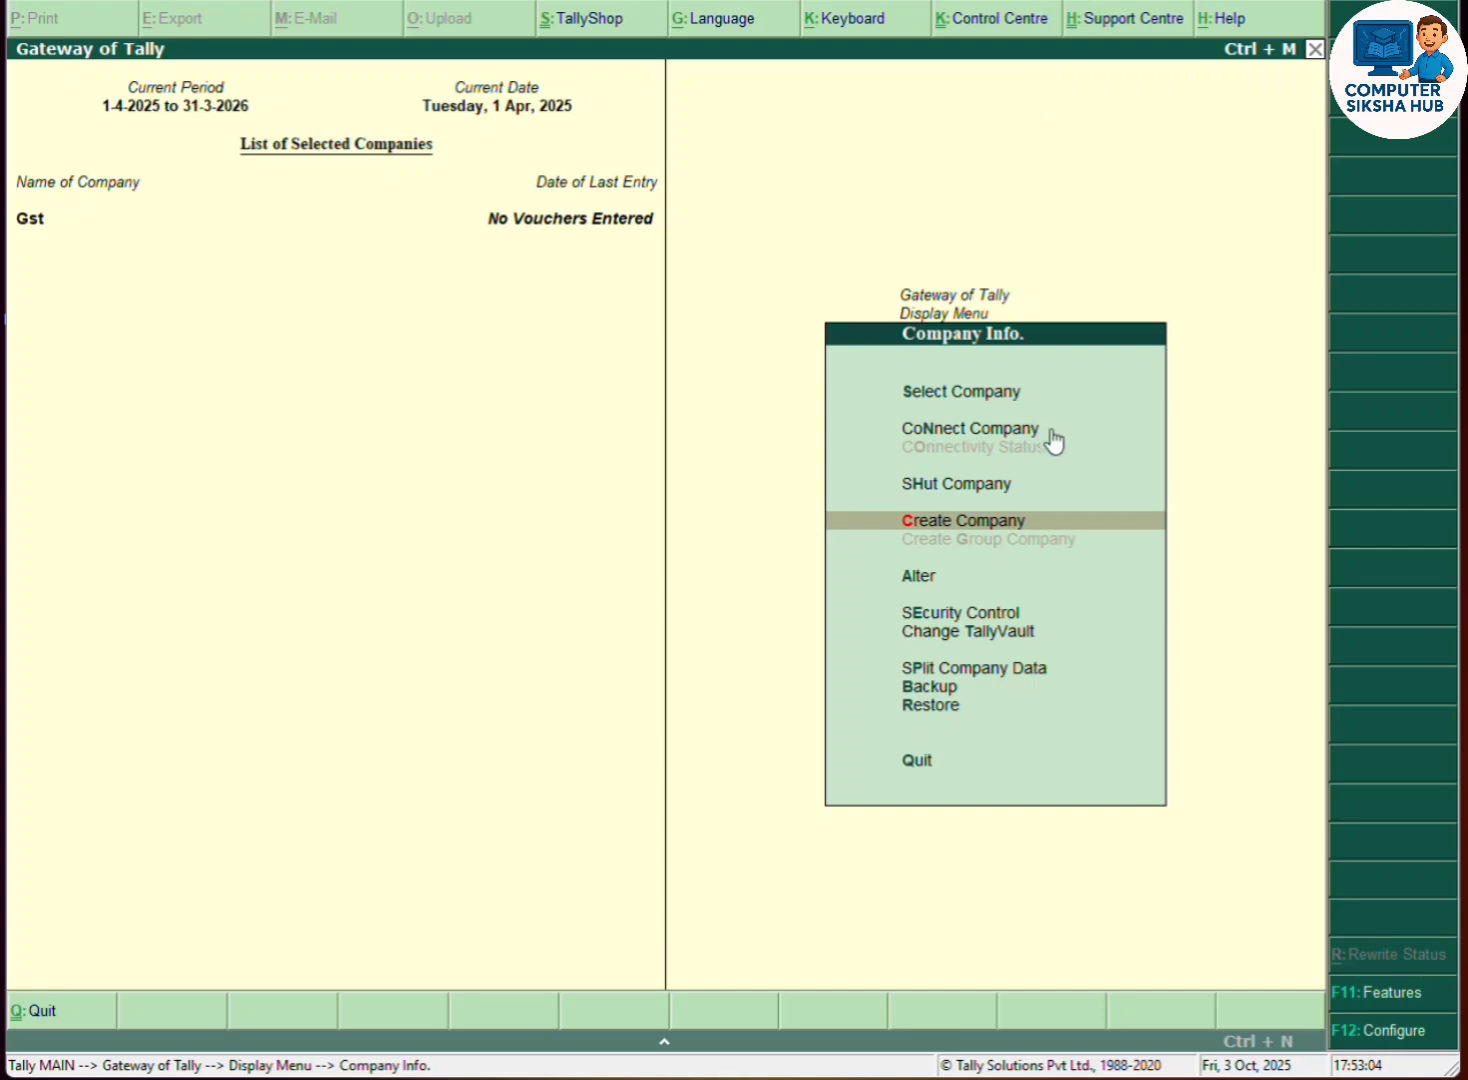
{"action": "key", "text": "Escape"}
{"action": "key", "text": "Escape"}
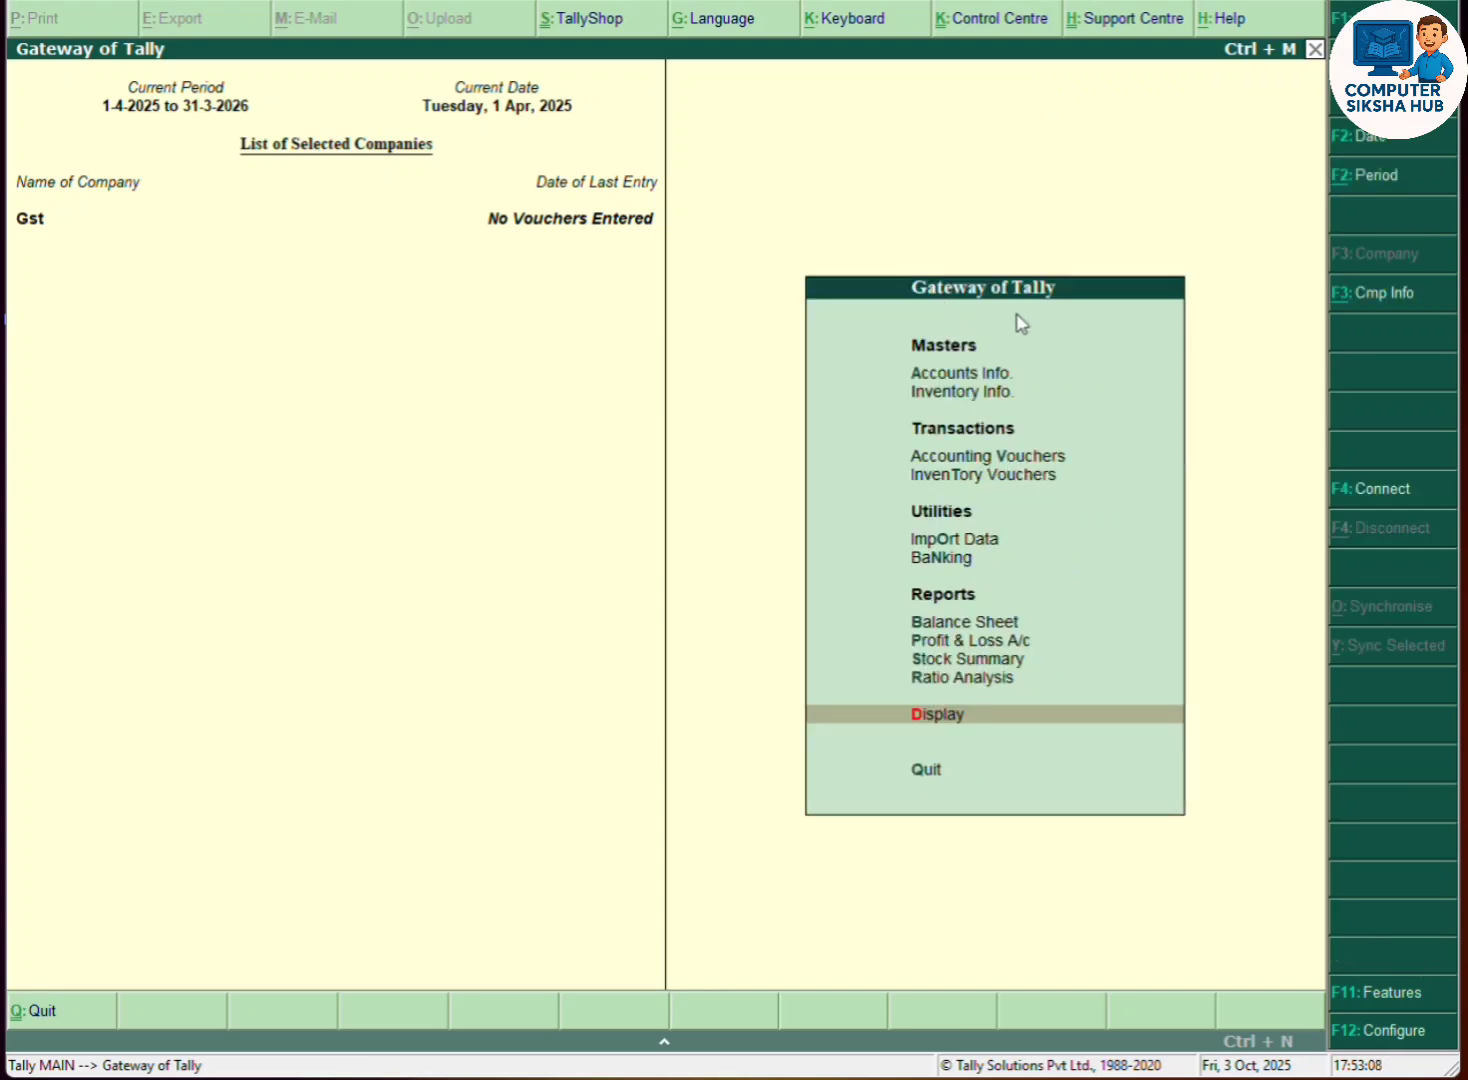
- Enable Goods and Services Tax in the company's Statutory & Taxation features and choose to set its GST details
{"action": "left_click", "coordinate": [964, 375]}
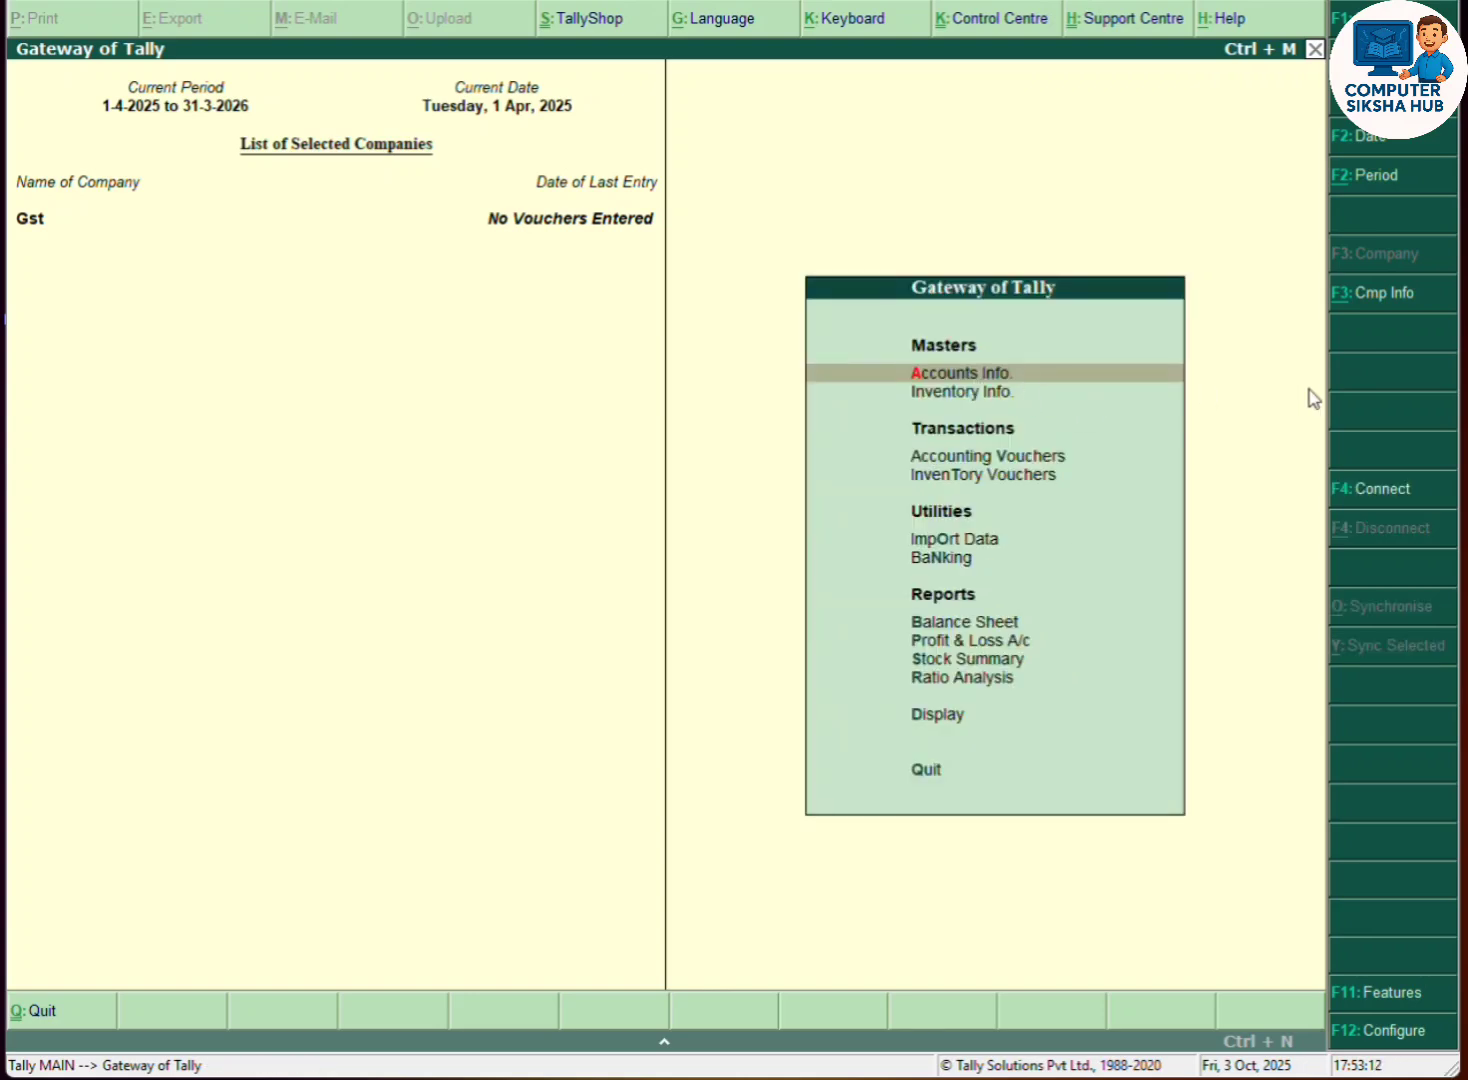
{"action": "key", "text": "F11"}
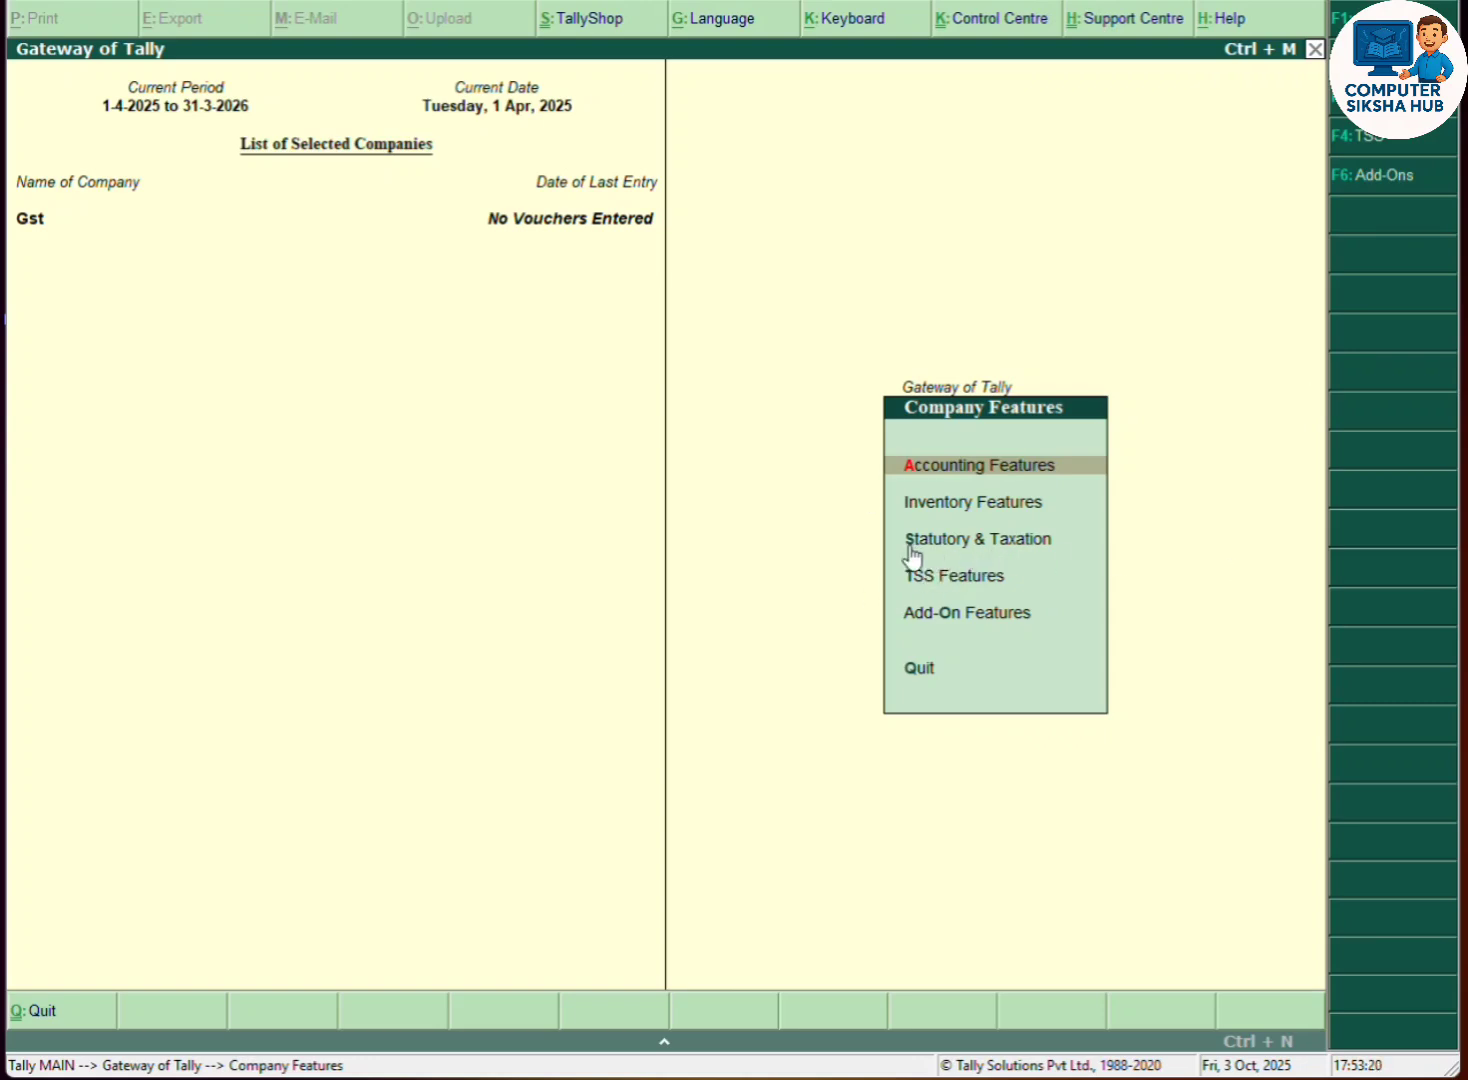
{"action": "key", "text": "s"}
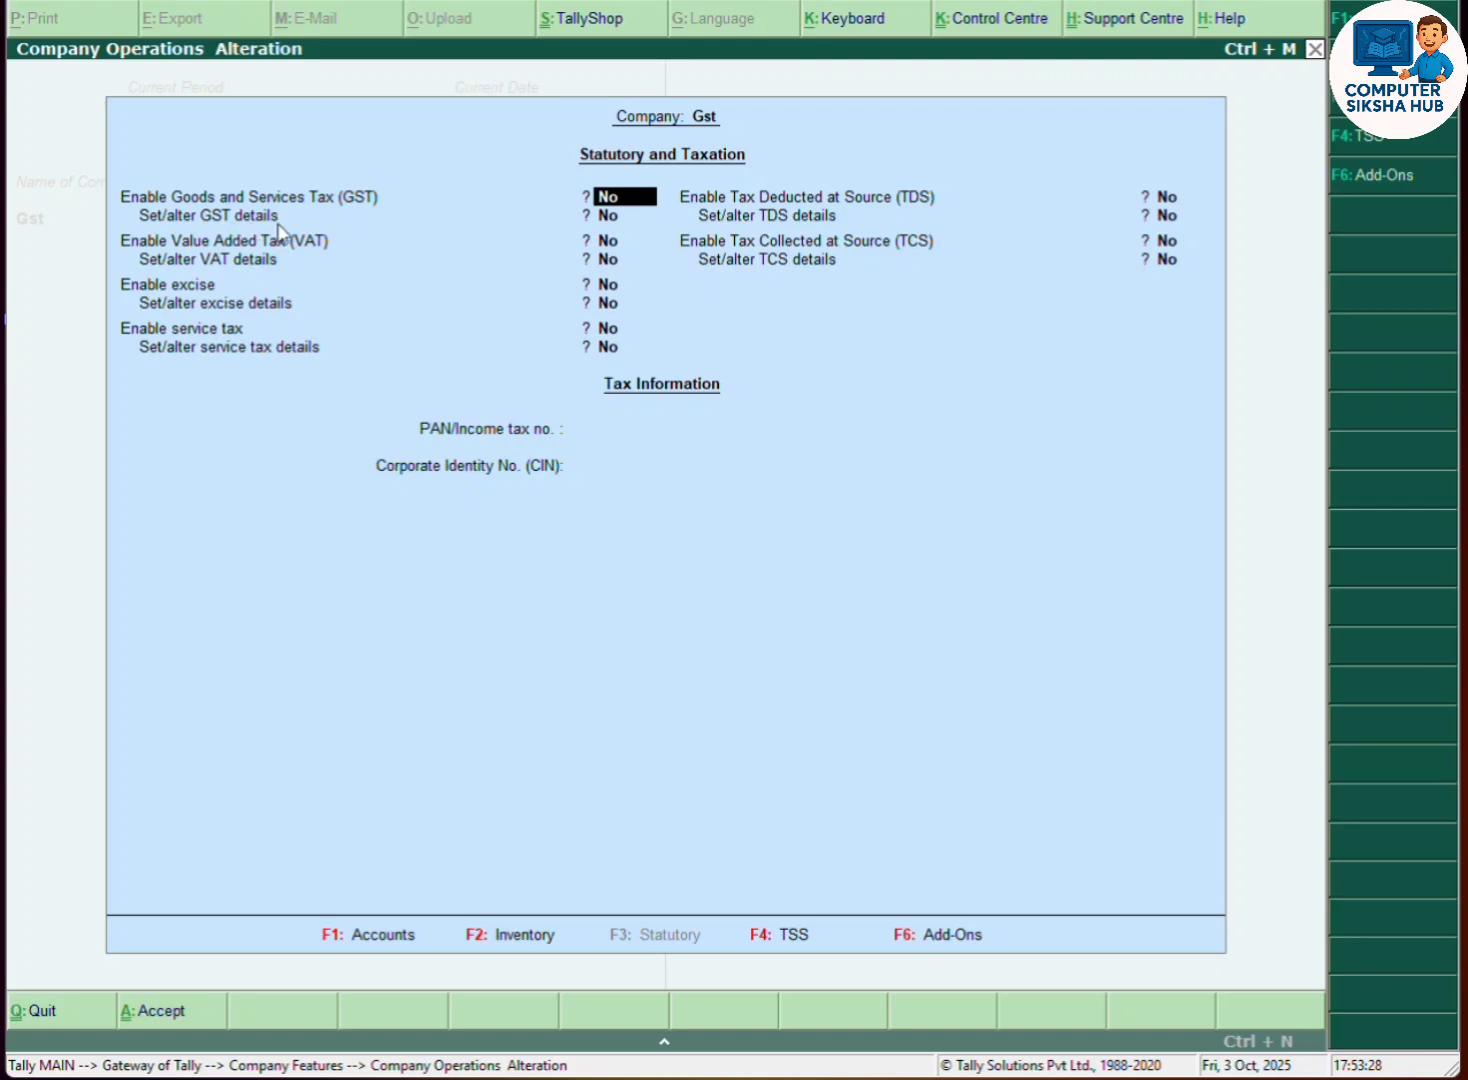
{"action": "type", "text": "y"}
{"action": "key", "text": "Return"}
{"action": "type", "text": "y"}
{"action": "key", "text": "Return"}
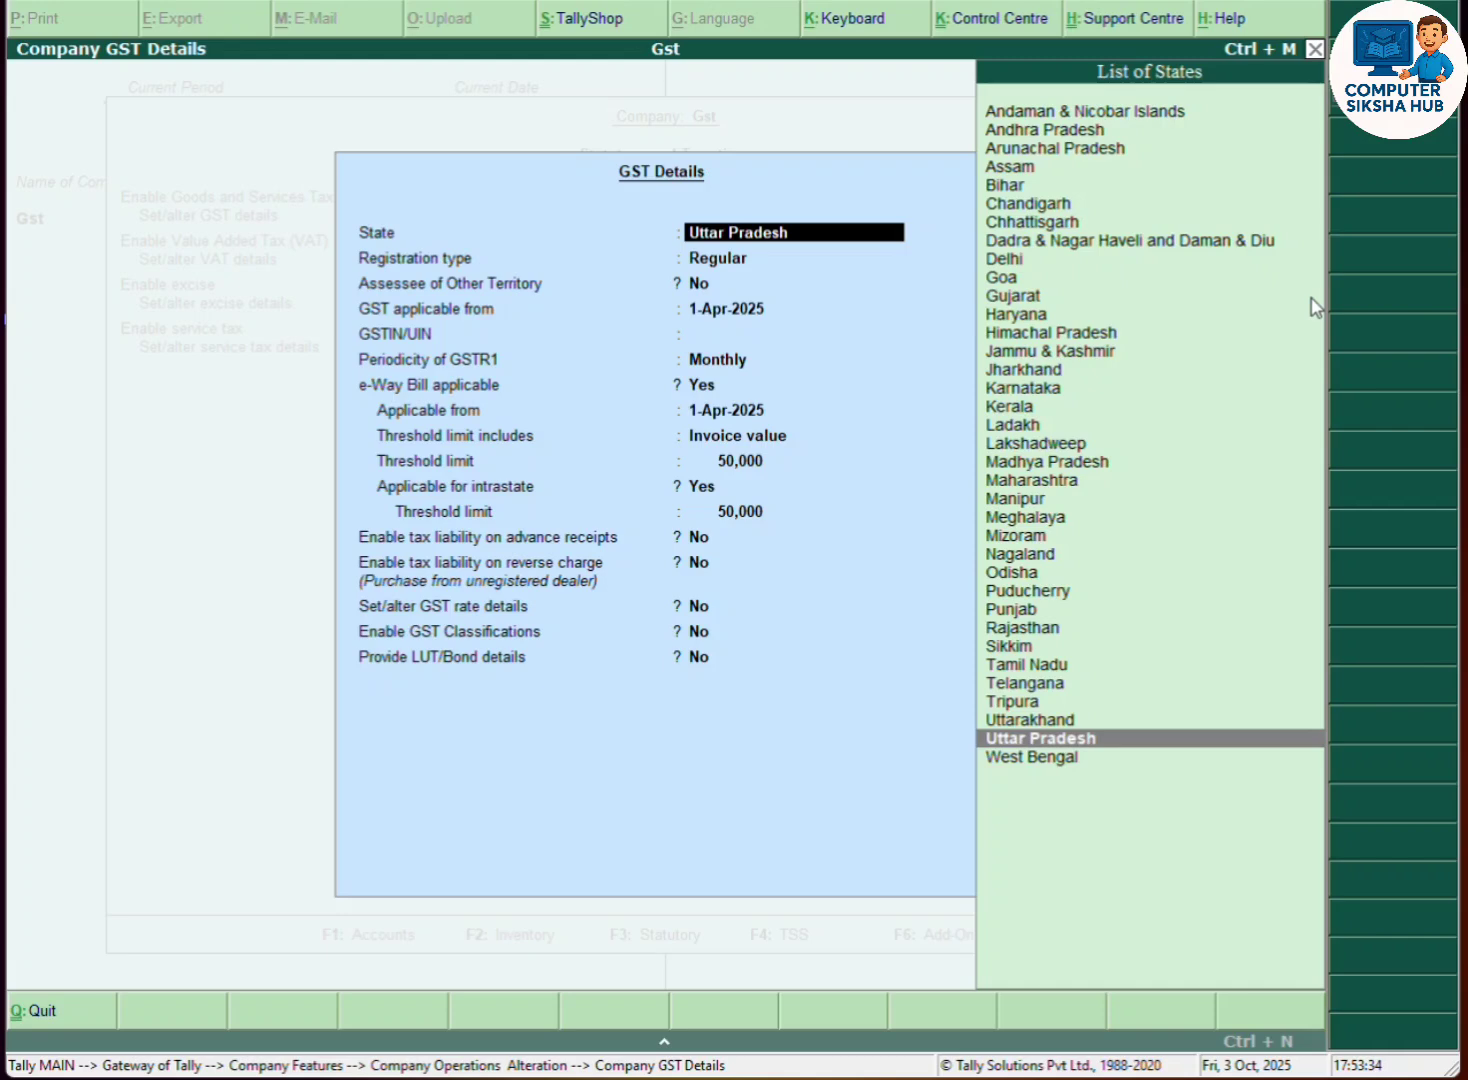
- Fill in the company GST details: Uttar Pradesh, Regular registration, applicable from 1-Apr-2025, the GSTIN/UIN, and Monthly GSTR1 periodicity
{"action": "key", "text": "Return"}
{"action": "key", "text": "Return"}
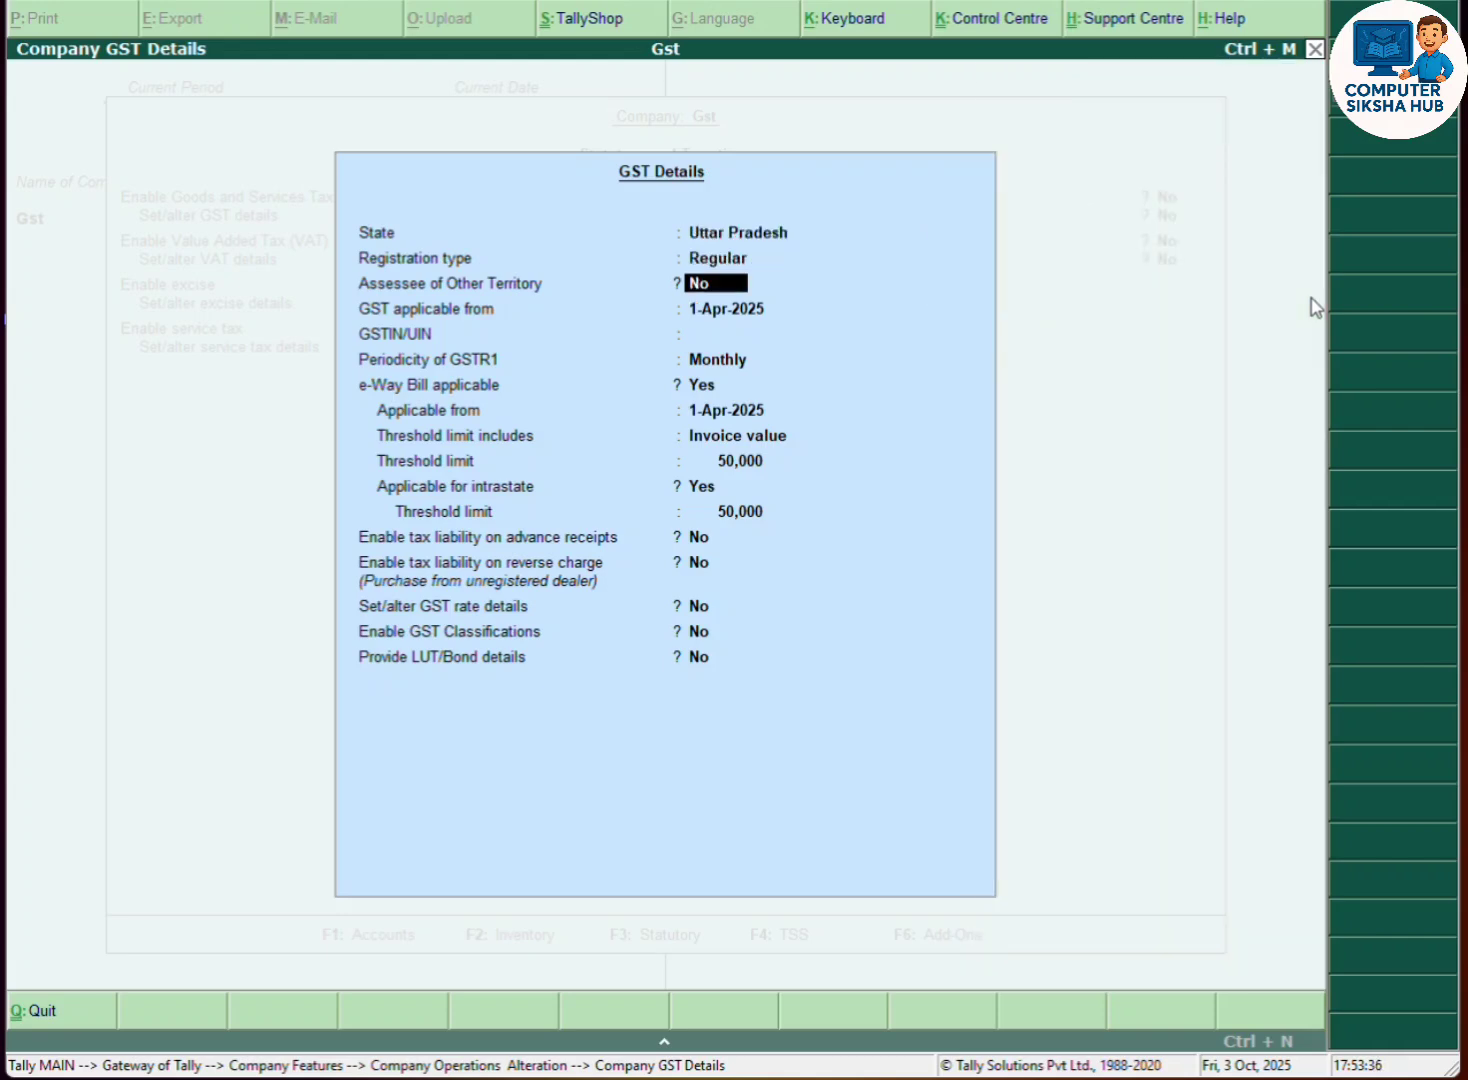
{"action": "key", "text": "Return"}
{"action": "key", "text": "Return"}
{"action": "type", "text": "6546546"}
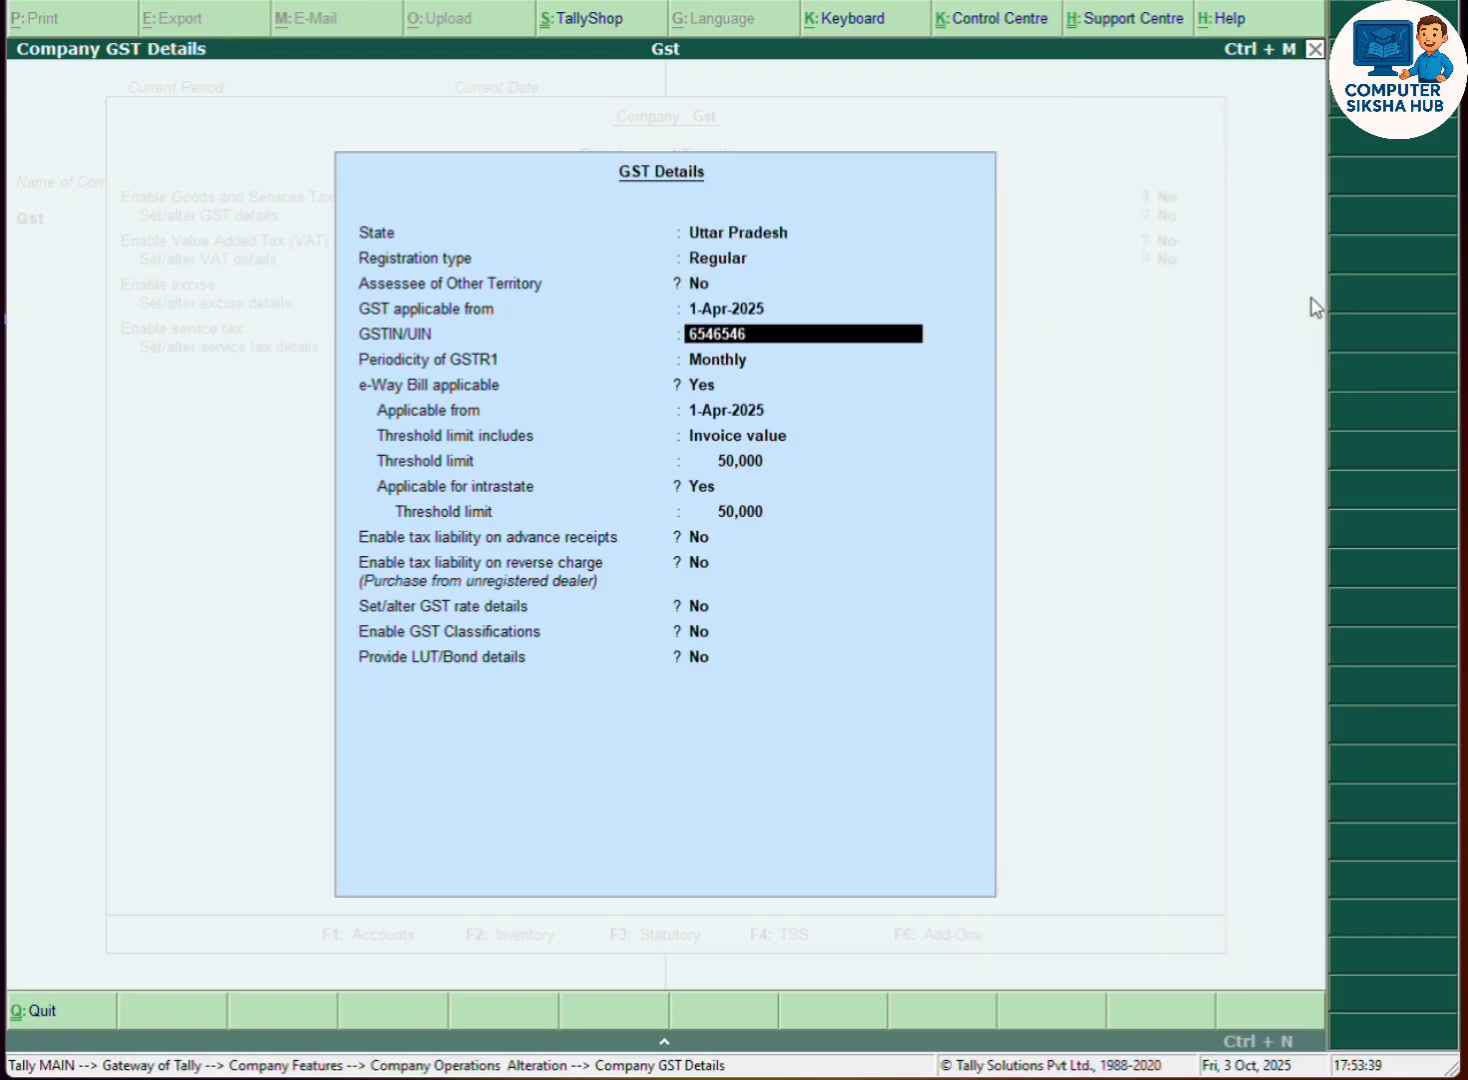
{"action": "key", "text": "Return"}
{"action": "key", "text": "Return"}
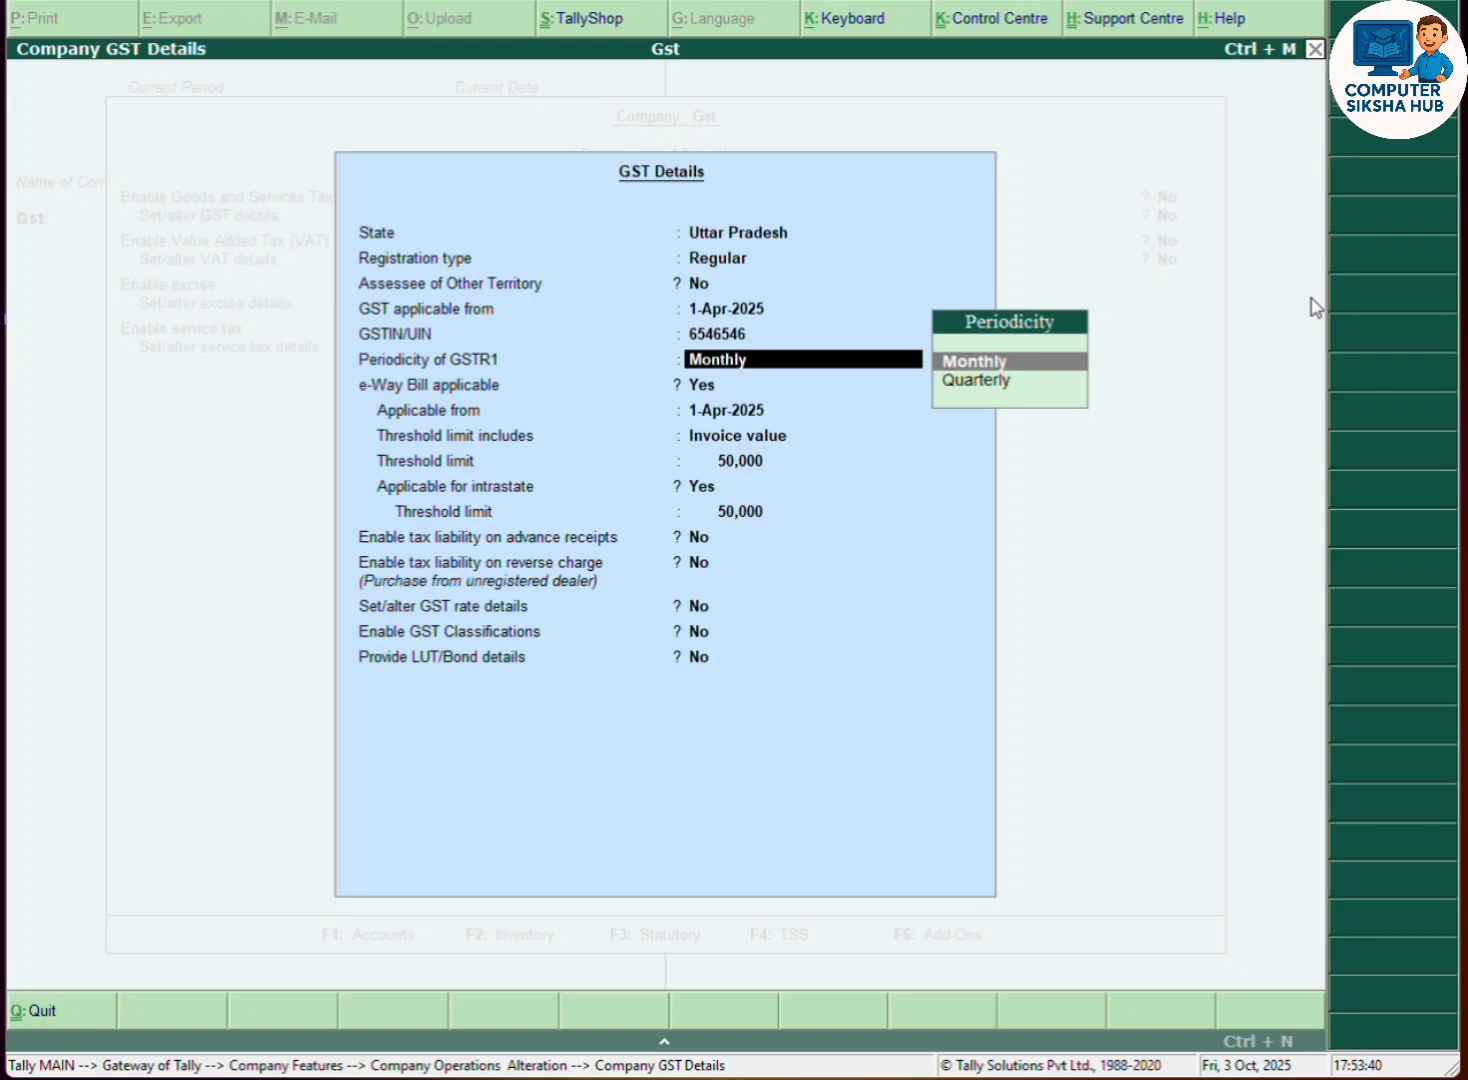
{"action": "key", "text": "Return"}
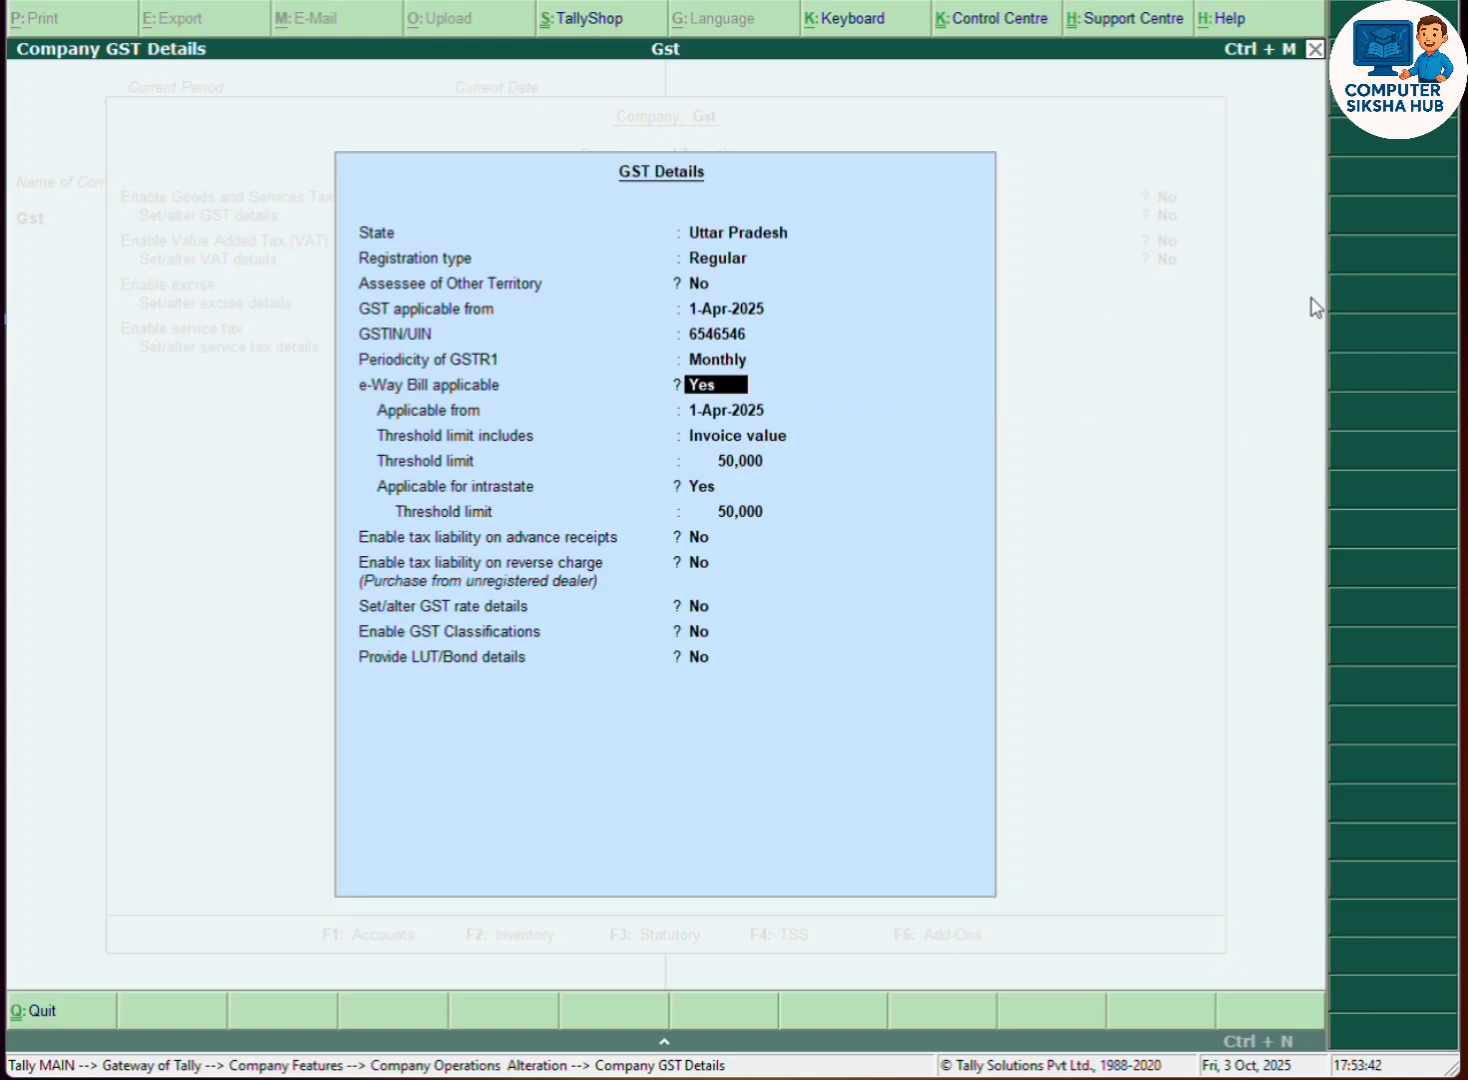
- Keep e-Way Bill applicable from 1-Apr-2025, base its threshold on Taxable goods value, and keep 50,000 limits with both tax liability options off
{"action": "key", "text": "Return"}
{"action": "key", "text": "Return"}
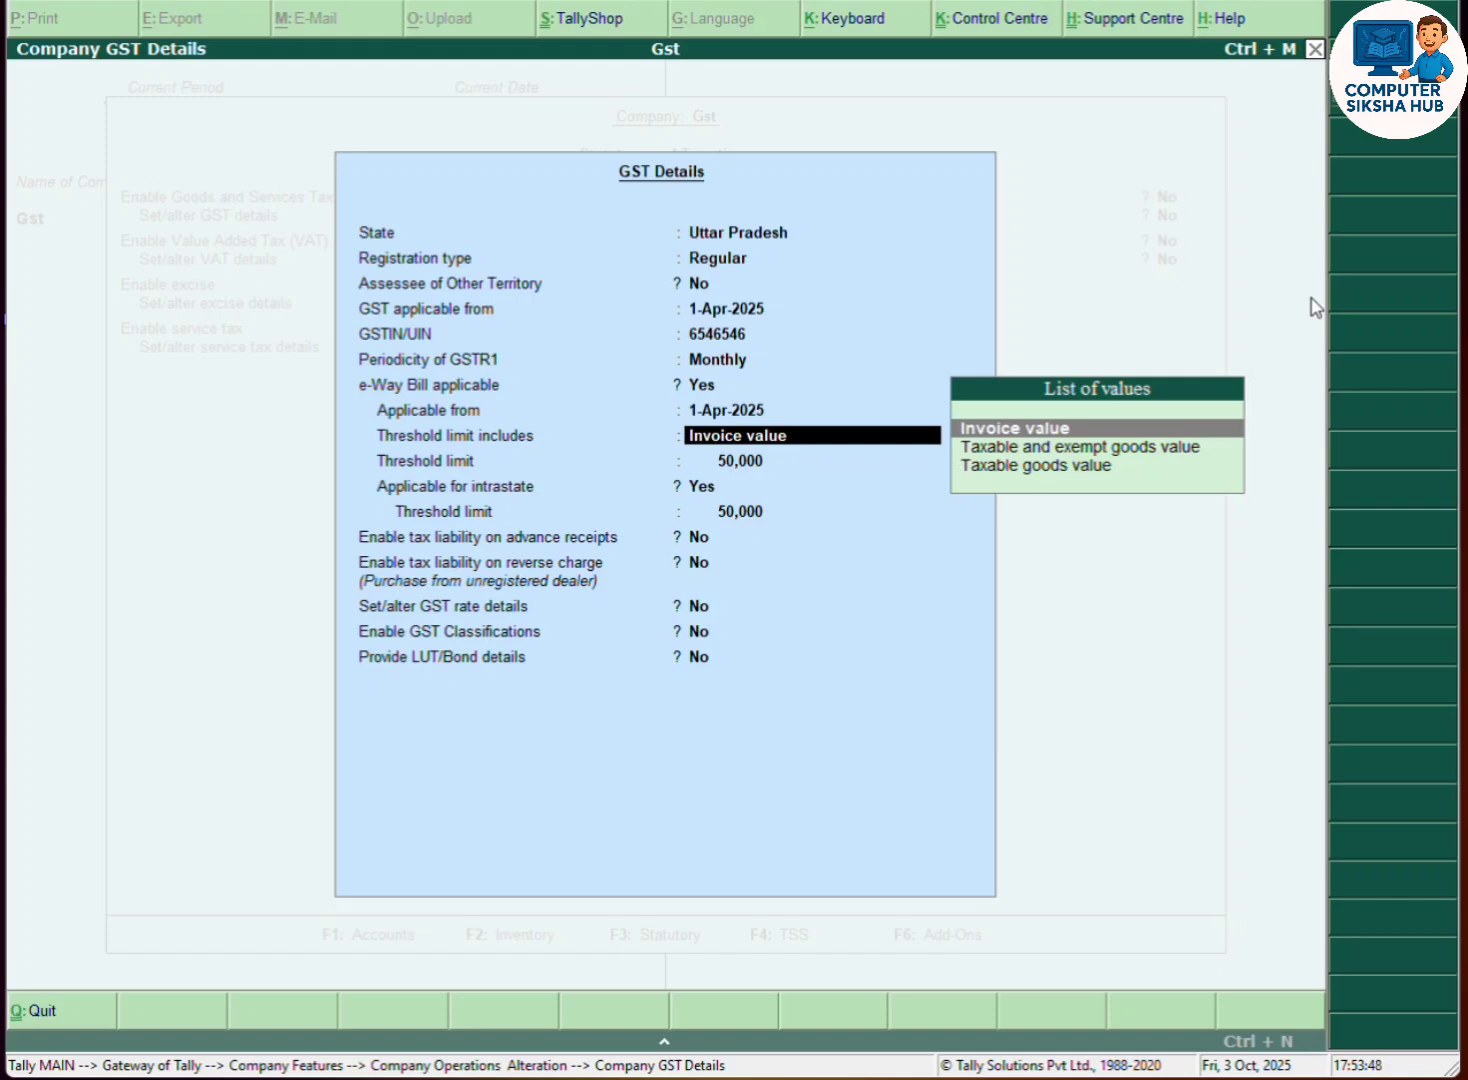
{"action": "key", "text": "Down"}
{"action": "key", "text": "Down"}
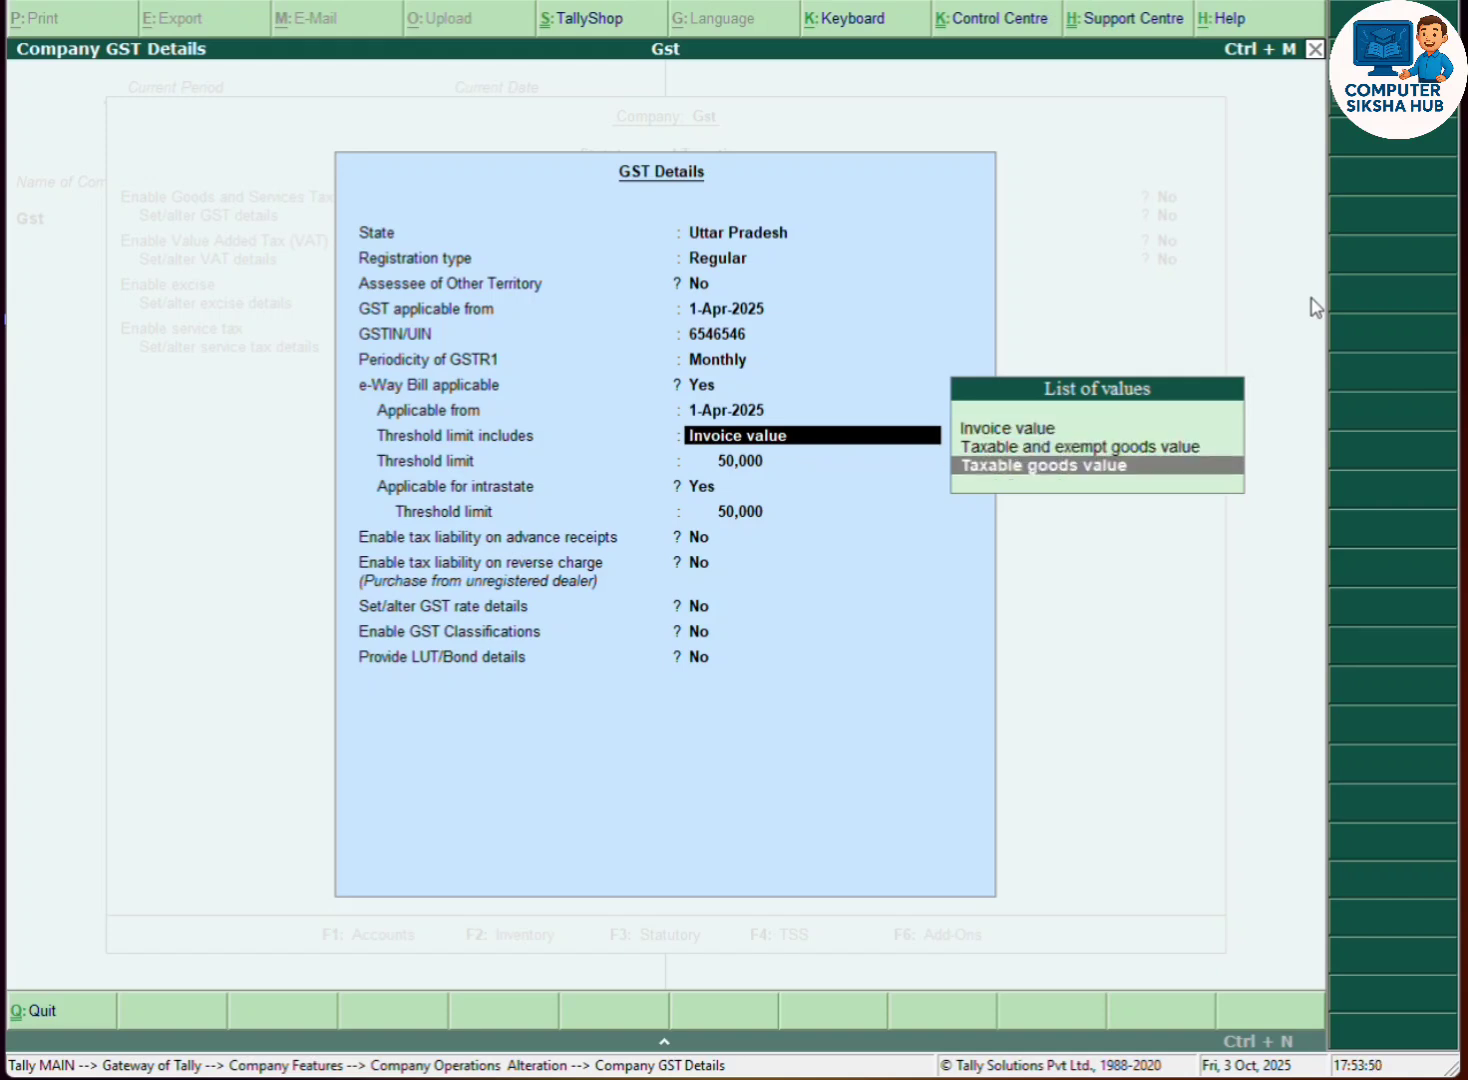
{"action": "key", "text": "Return"}
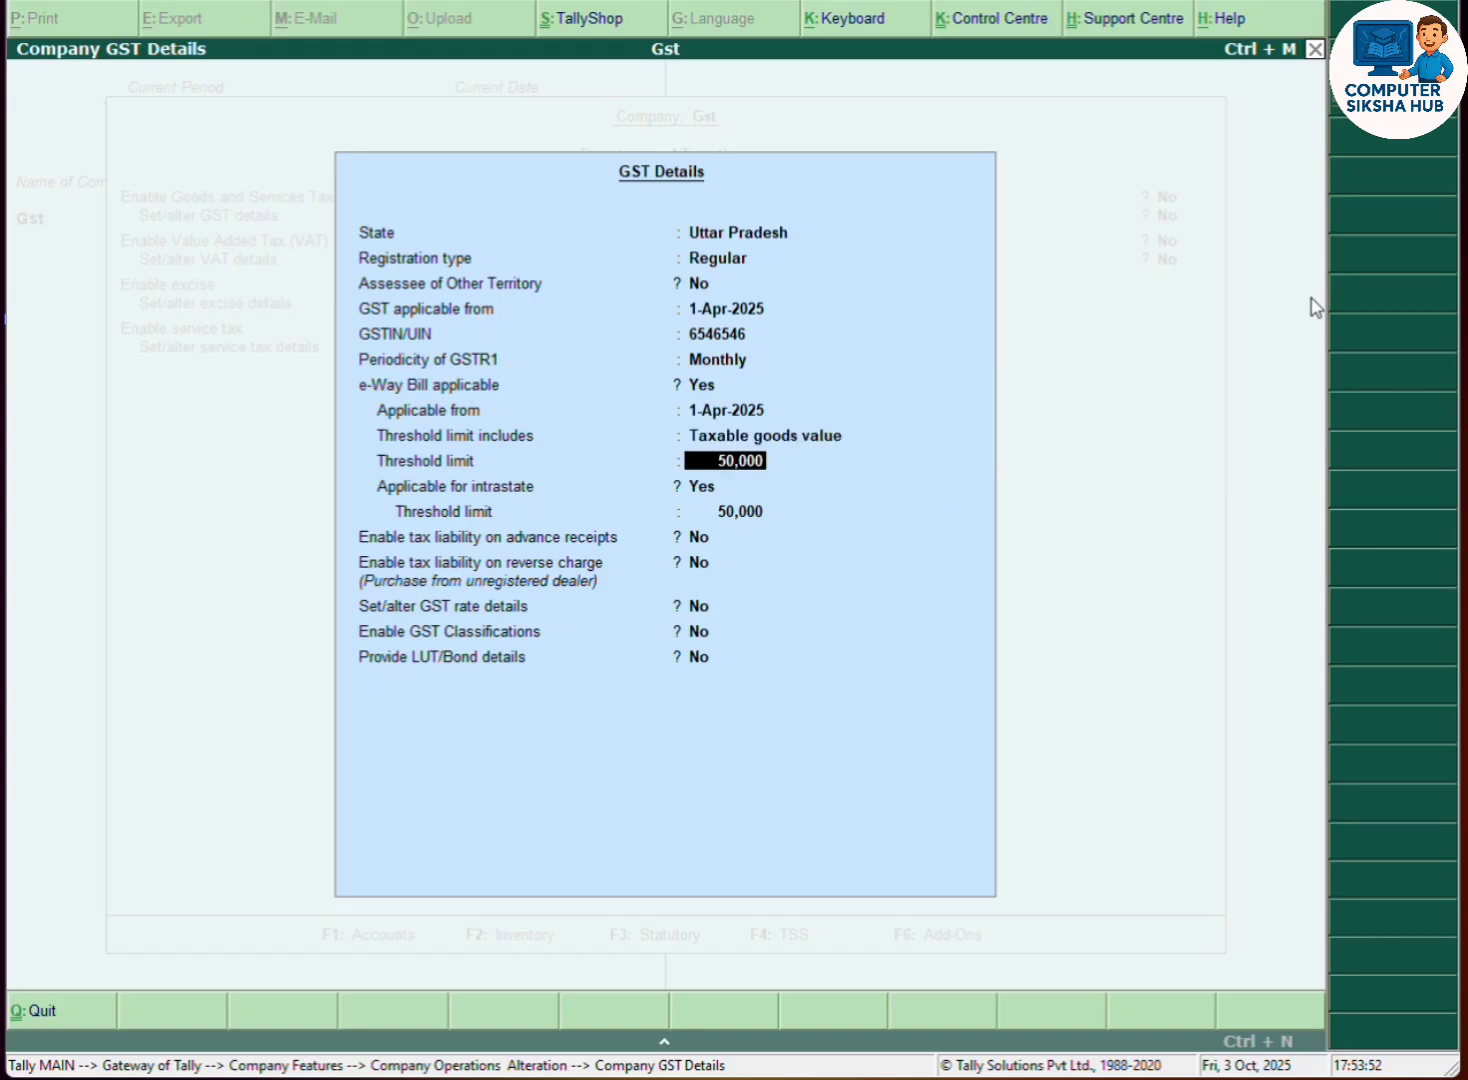
{"action": "key", "text": "Return"}
{"action": "key", "text": "Return"}
{"action": "key", "text": "Return"}
{"action": "key", "text": "Return"}
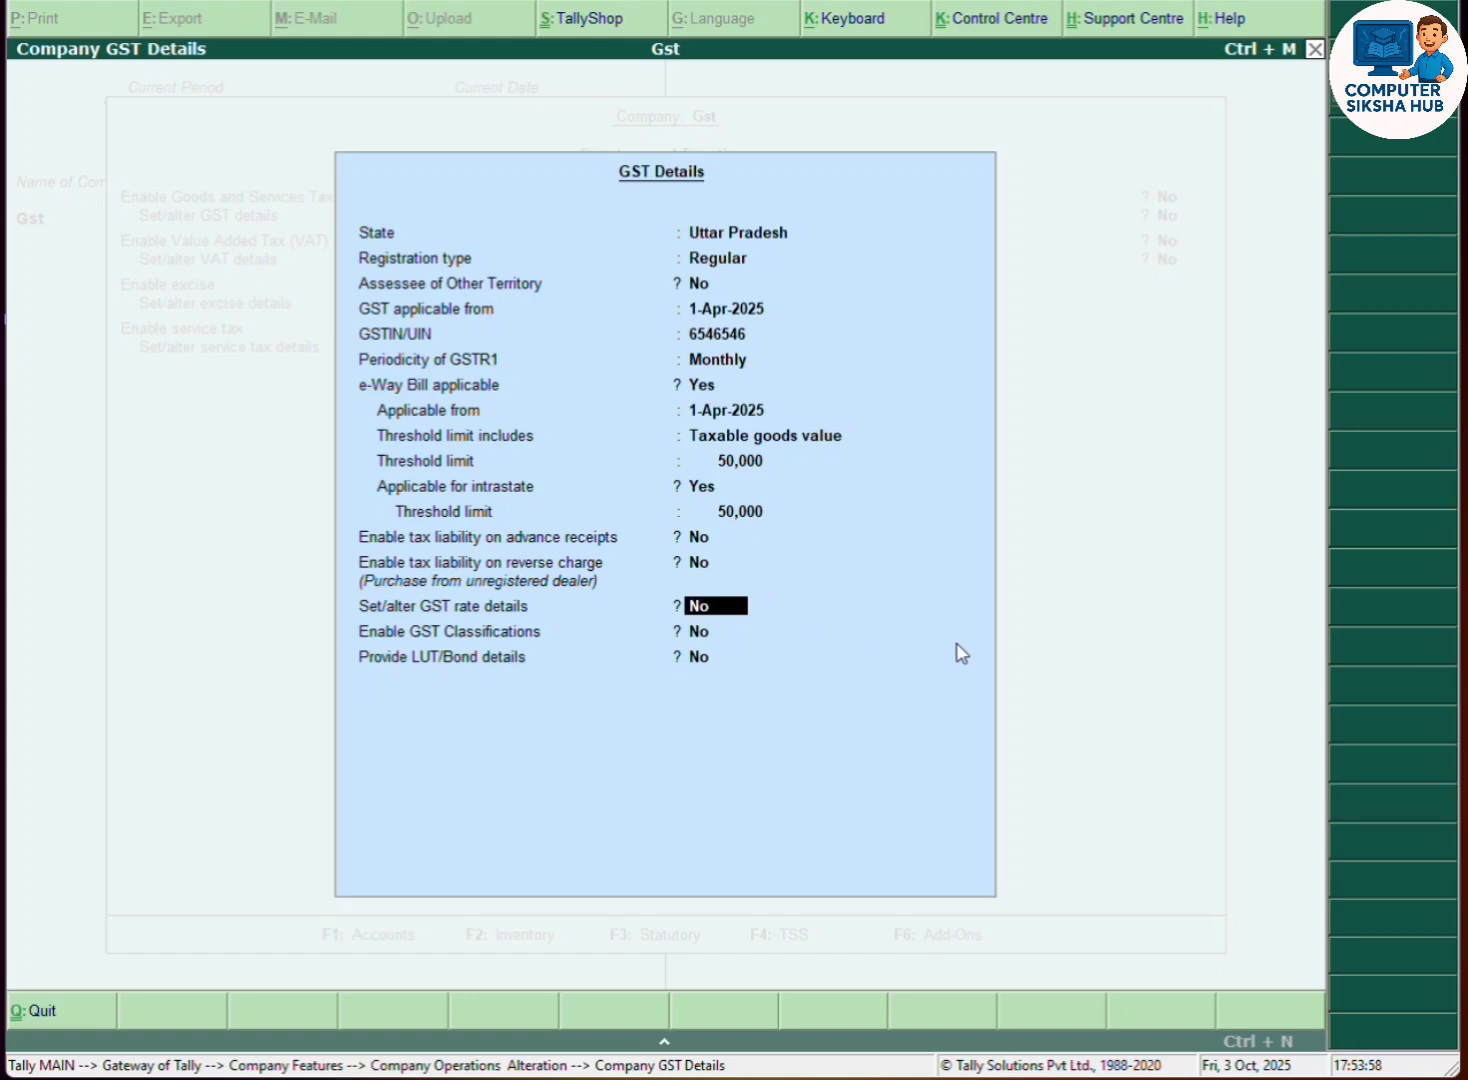
- Enable GST rate details with Taxable taxability, an Integrated Tax rate of 18% and a Cess of 18%
{"action": "type", "text": "y"}
{"action": "key", "text": "Return"}
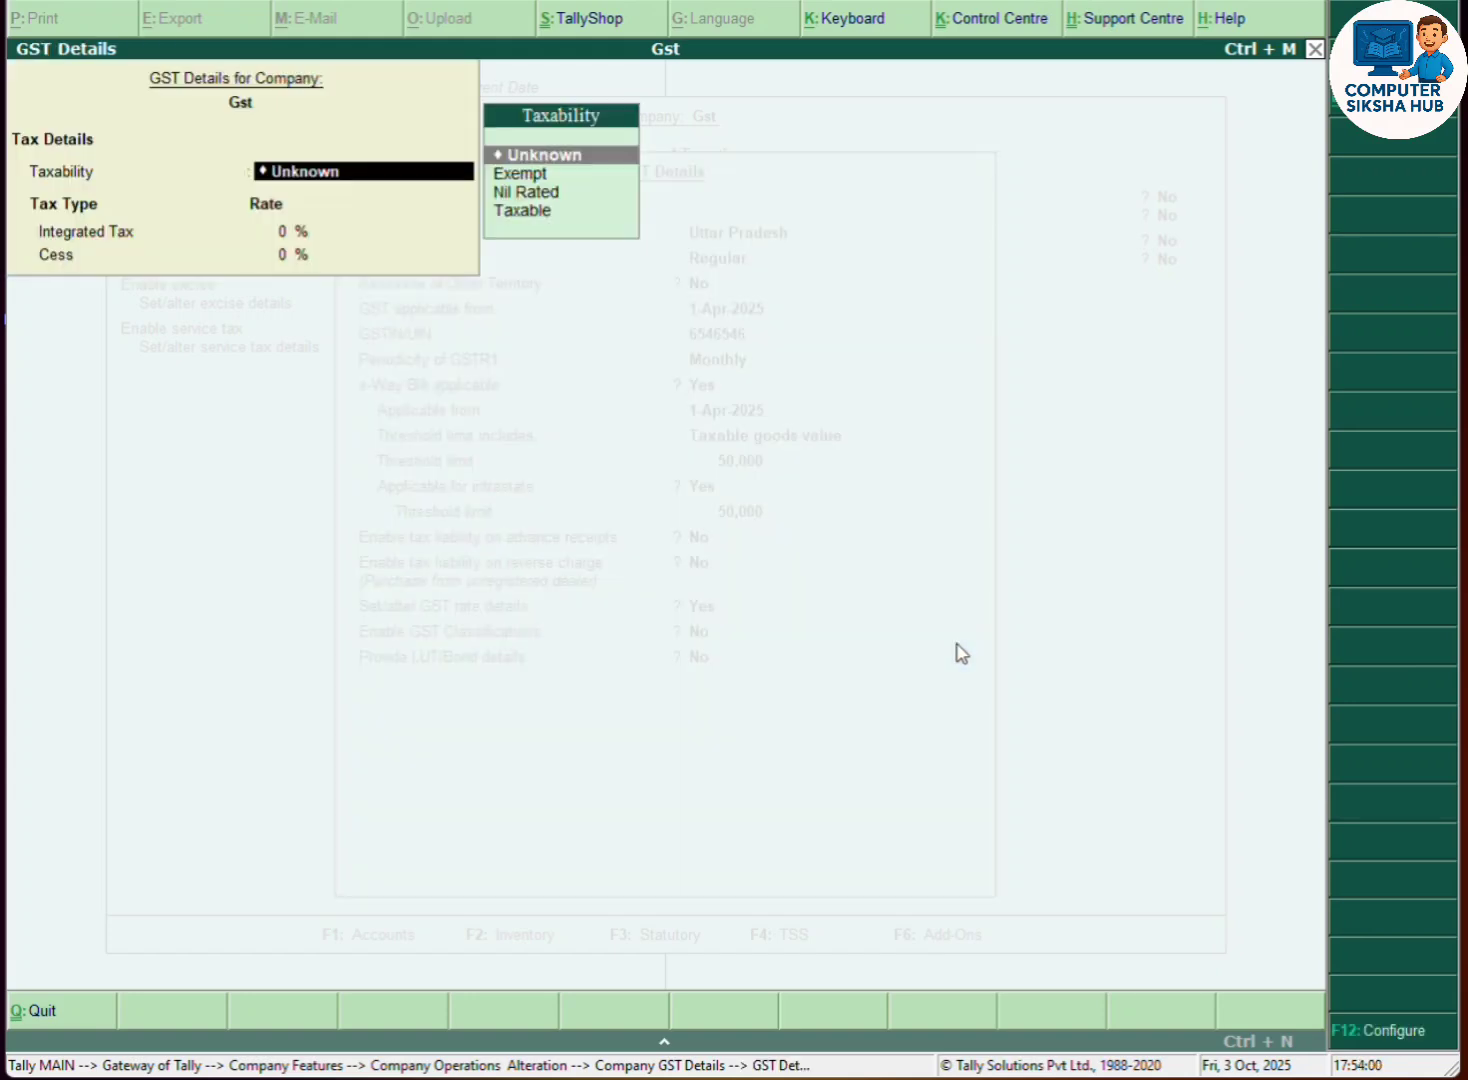
{"action": "key", "text": "Down"}
{"action": "key", "text": "Down"}
{"action": "key", "text": "Down"}
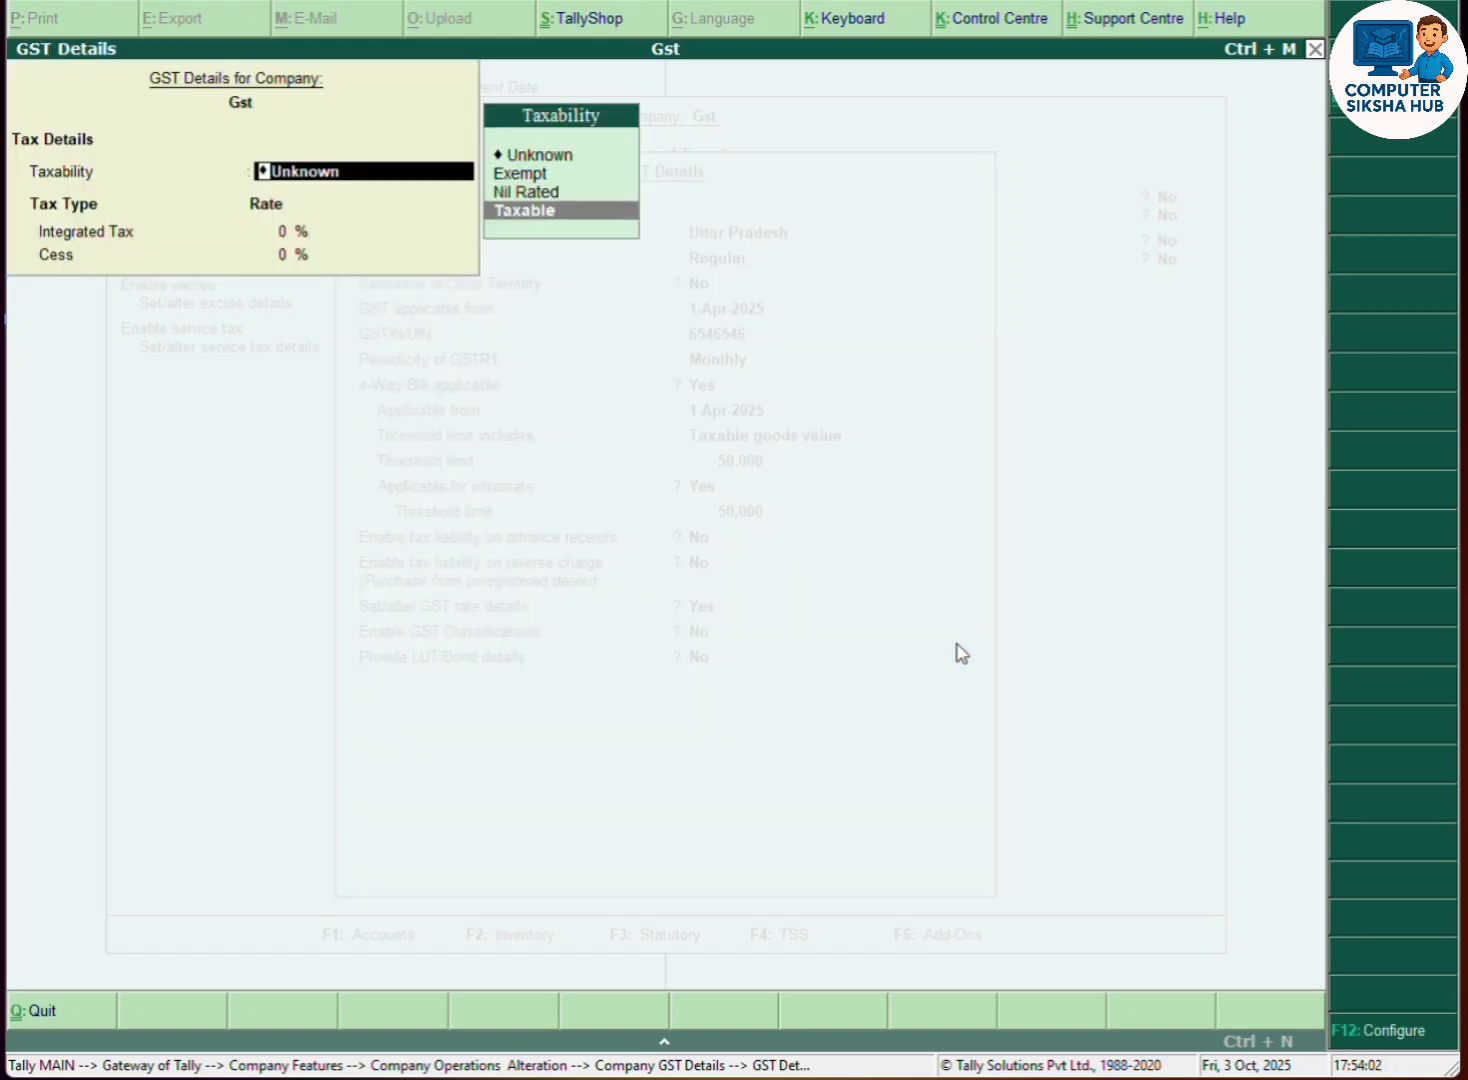
{"action": "key", "text": "Return"}
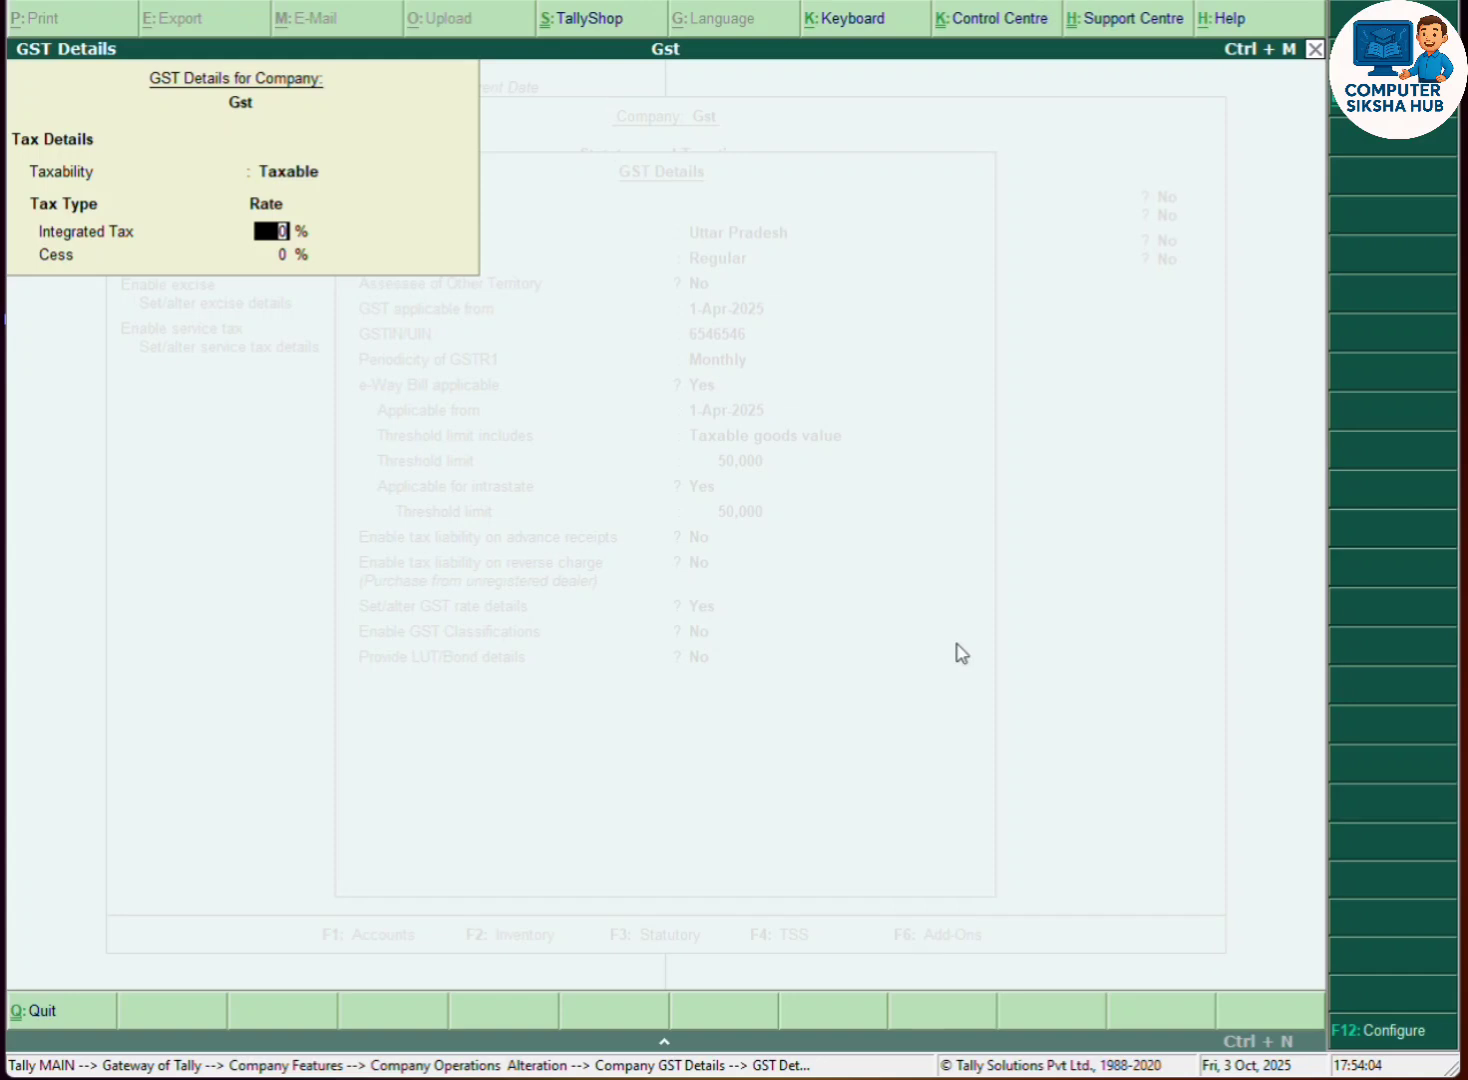
{"action": "type", "text": "18"}
{"action": "key", "text": "Return"}
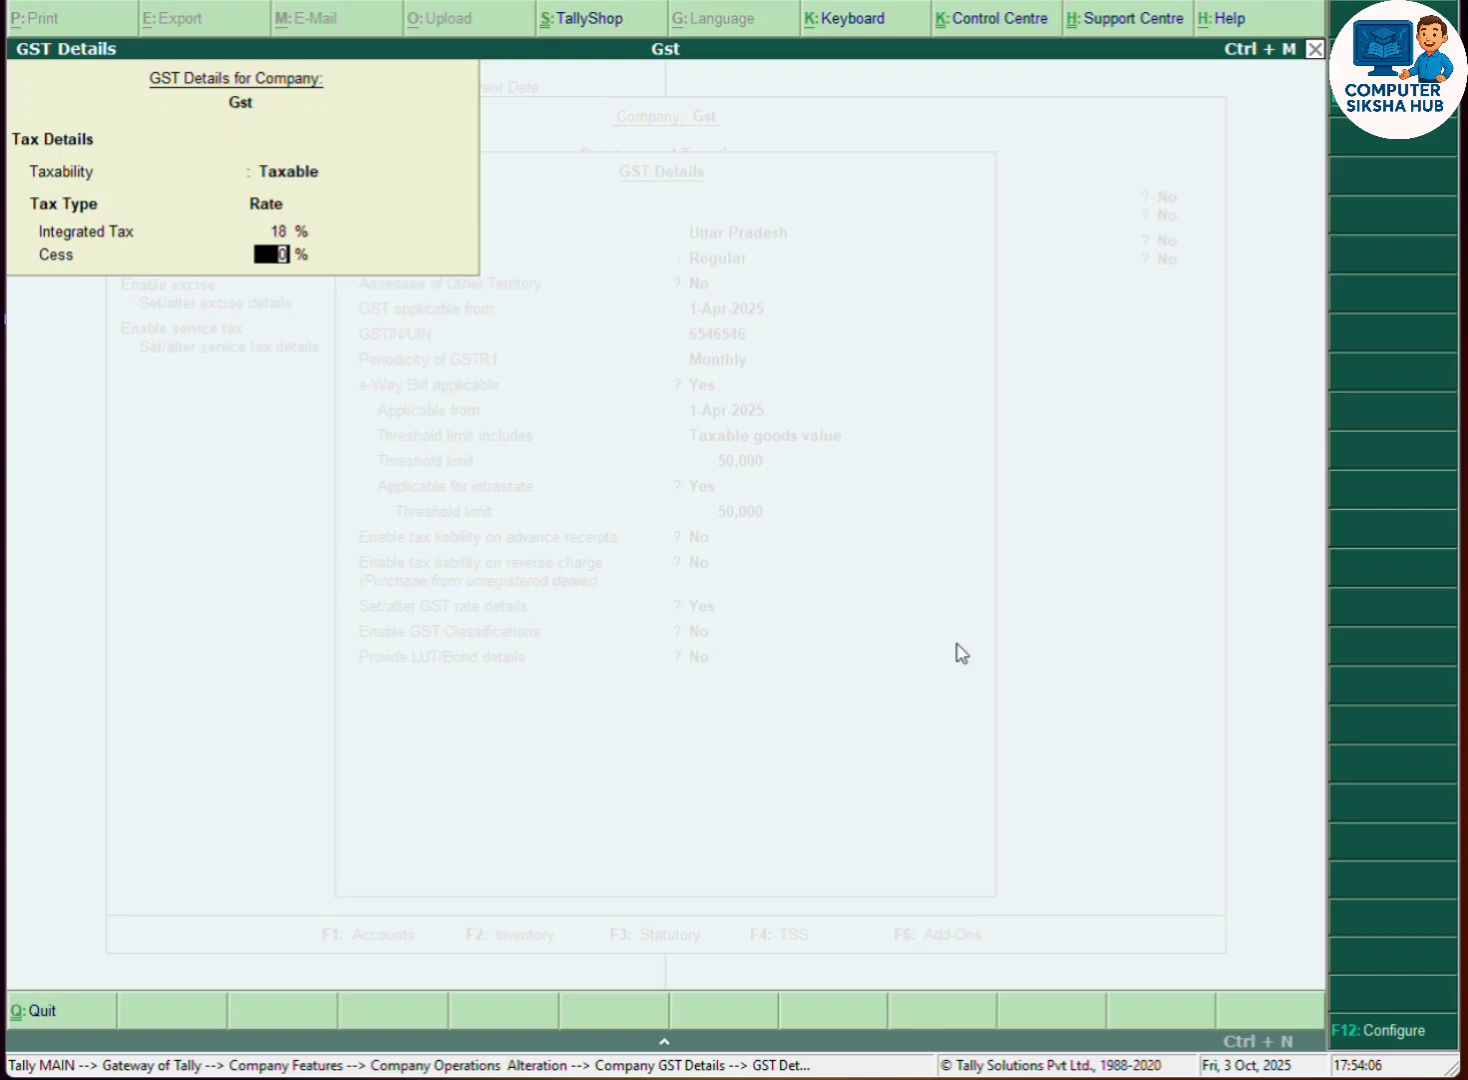
{"action": "type", "text": "18"}
{"action": "key", "text": "Return"}
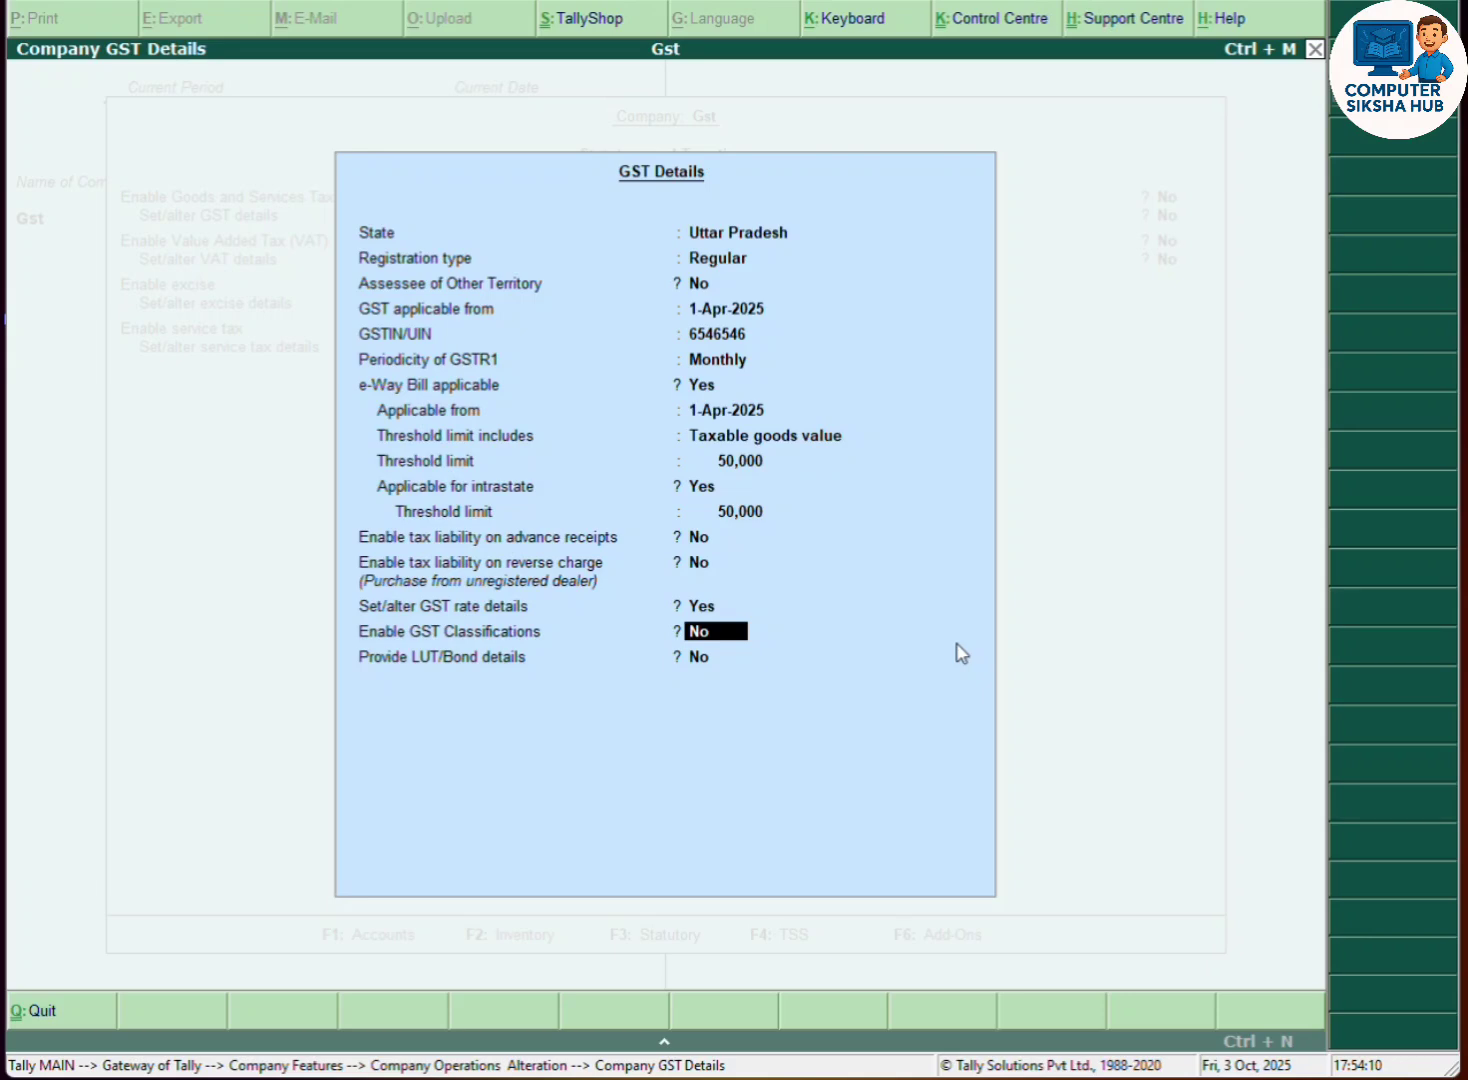
- Accept the remaining GST details, save the statutory features, and return to the Gateway of Tally without quitting
{"action": "key", "text": "Return"}
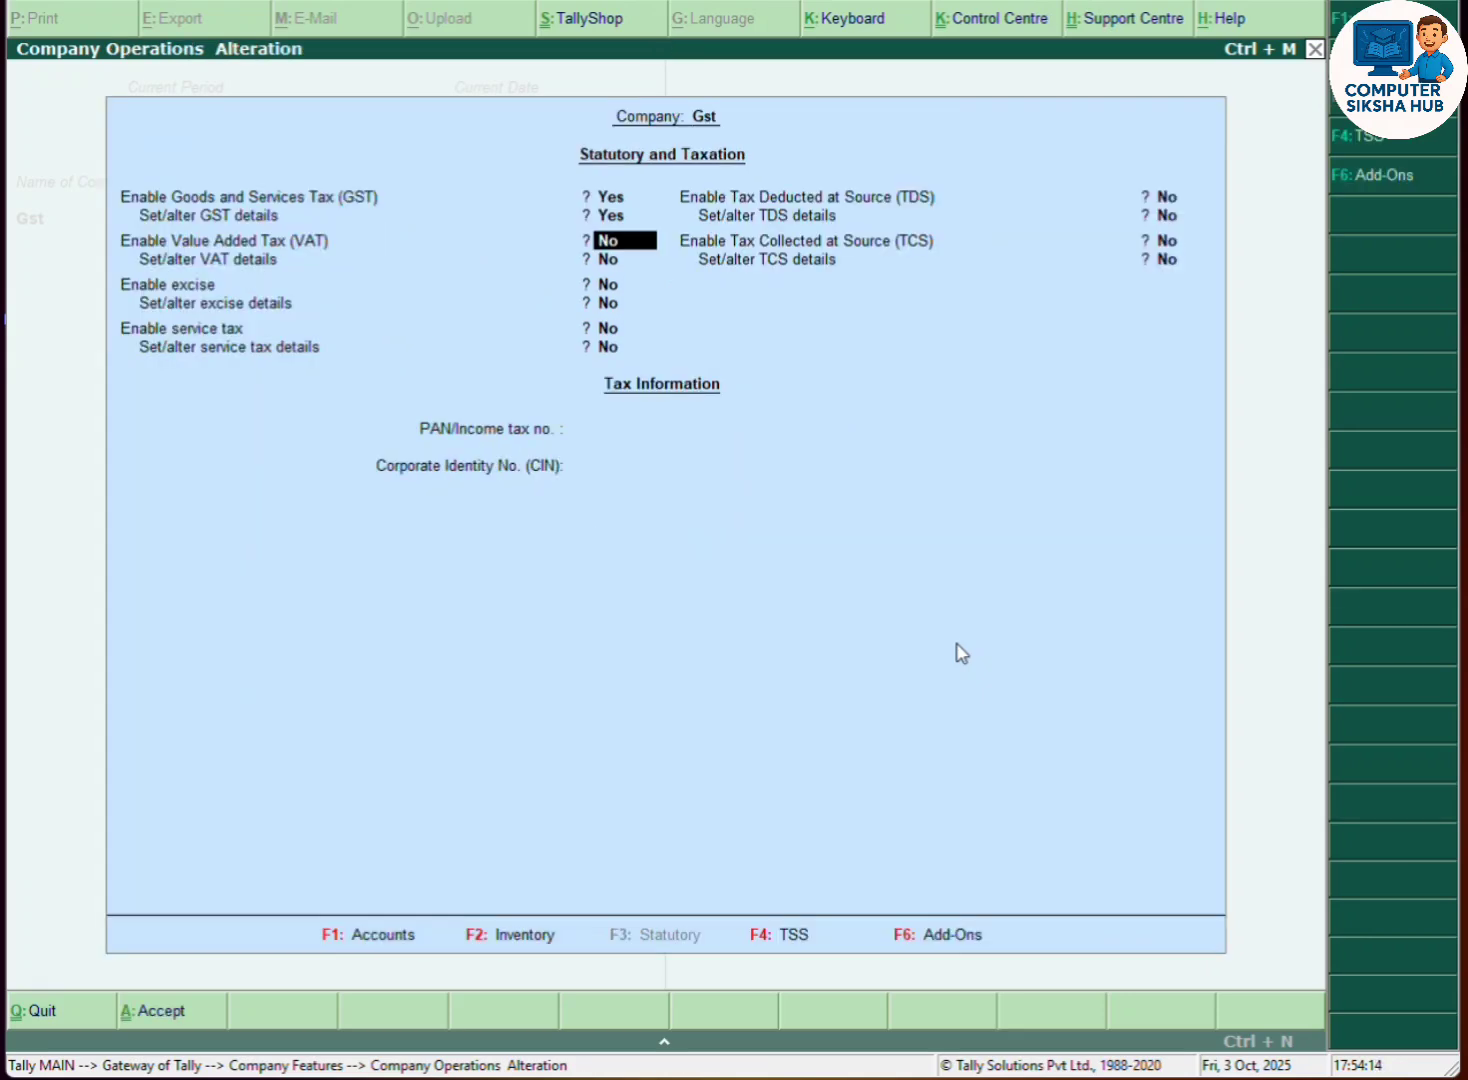
{"action": "key", "text": "ctrl+a"}
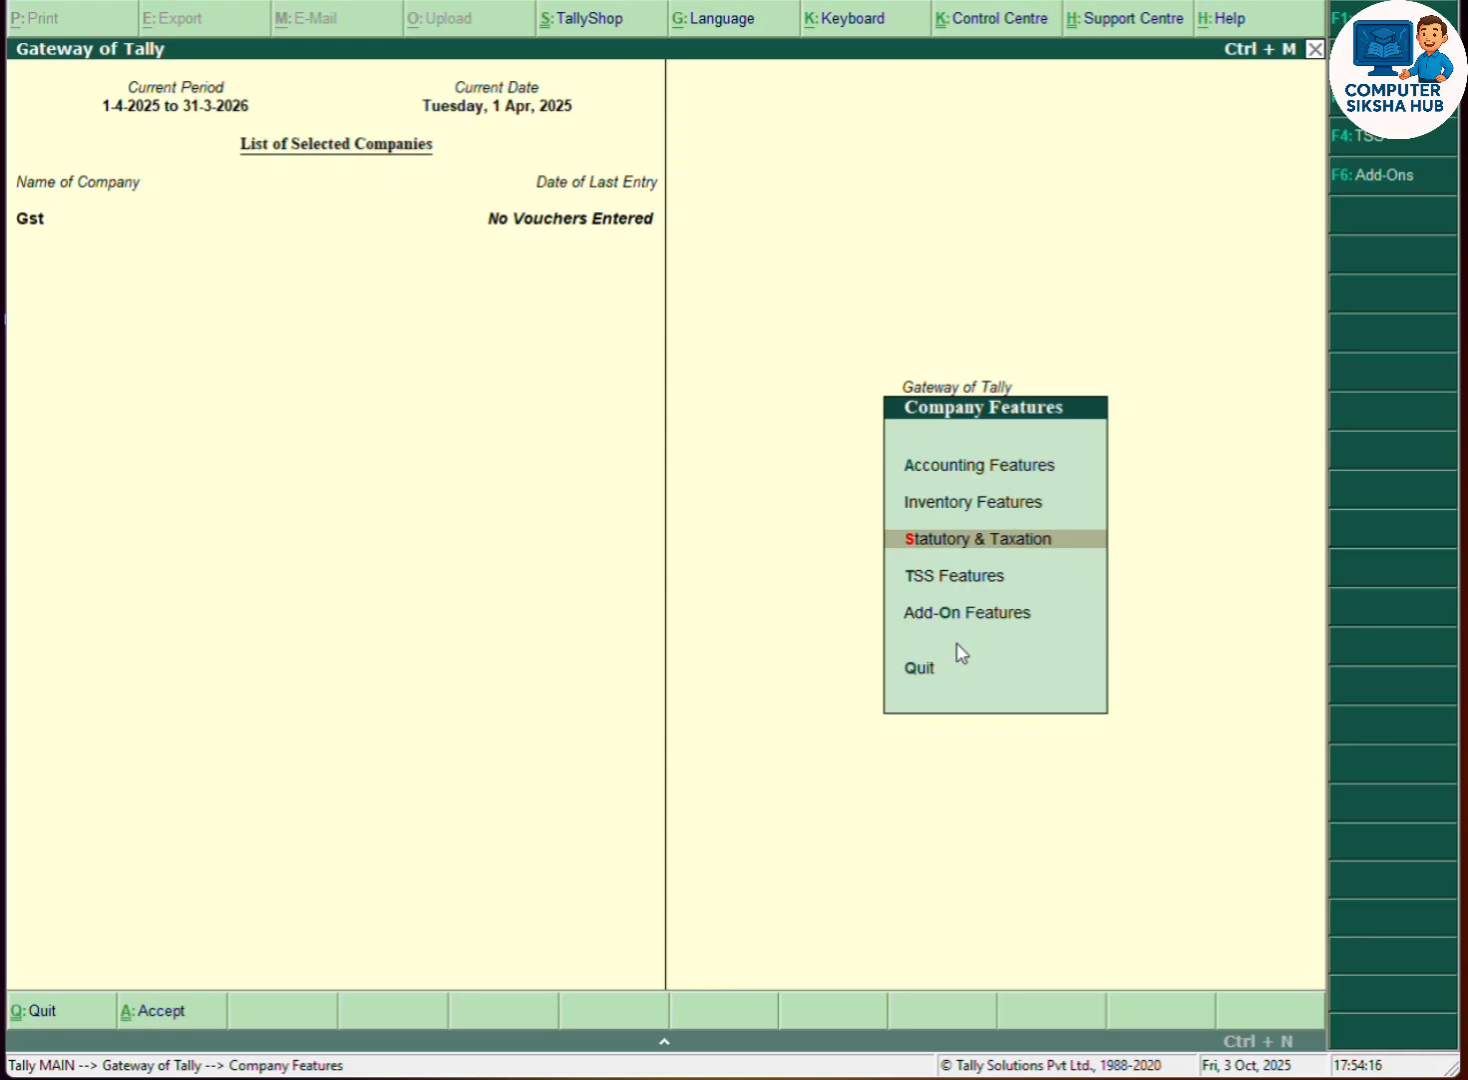
{"action": "key", "text": "Escape"}
{"action": "key", "text": "Escape"}
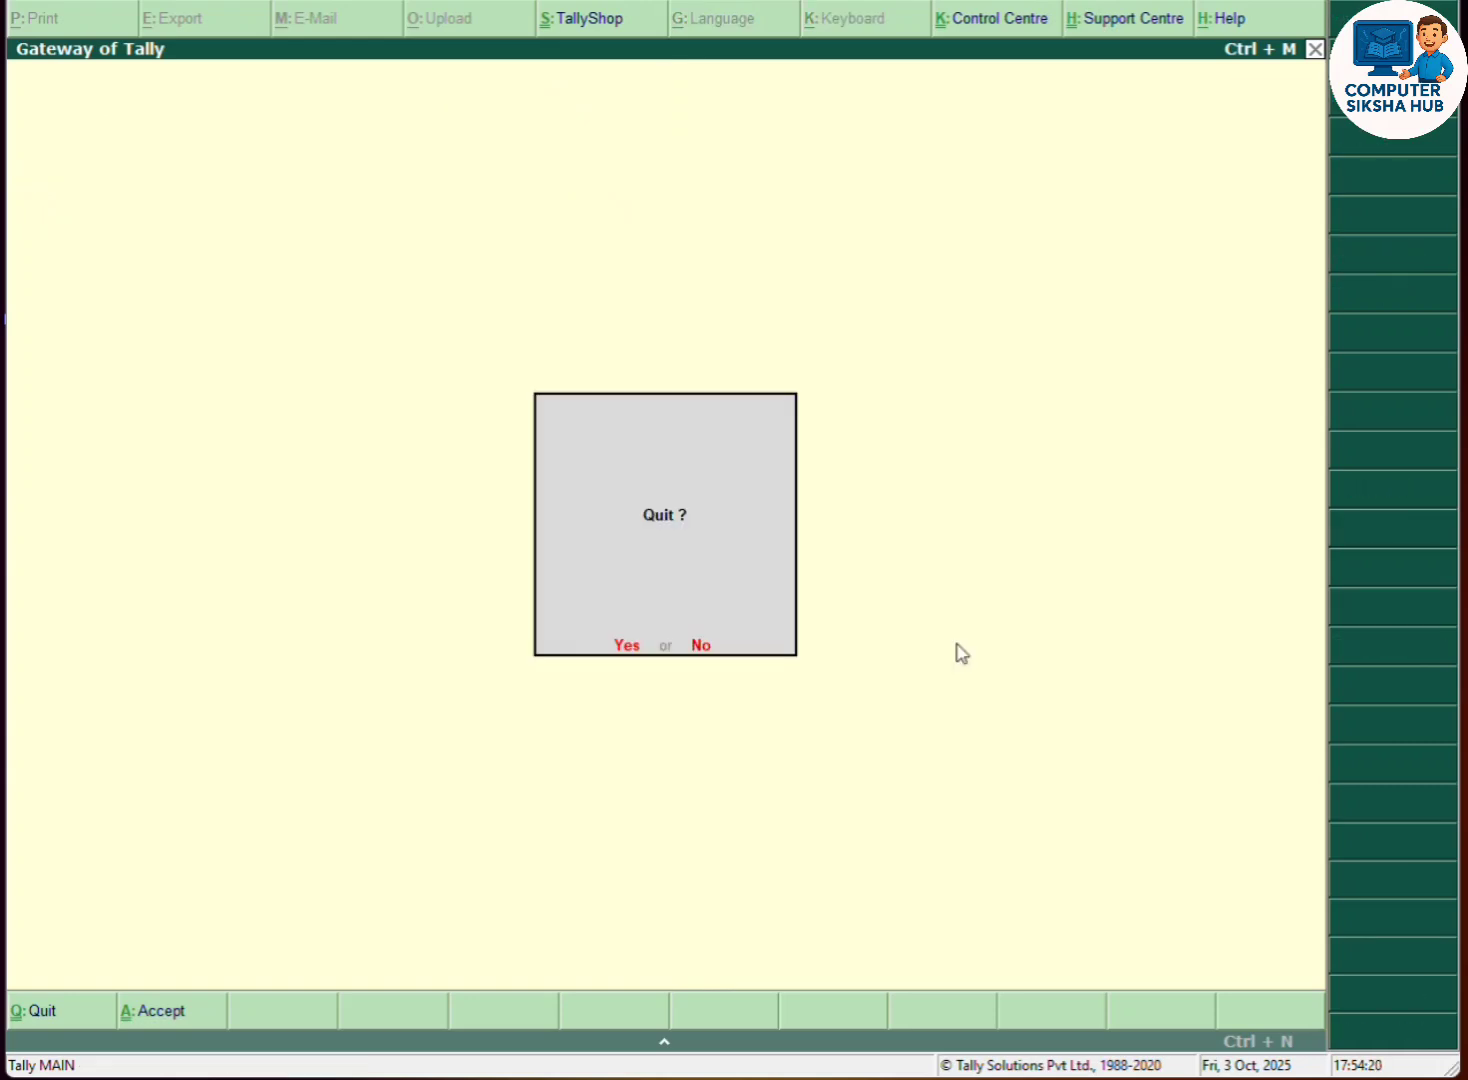
{"action": "key", "text": "n"}
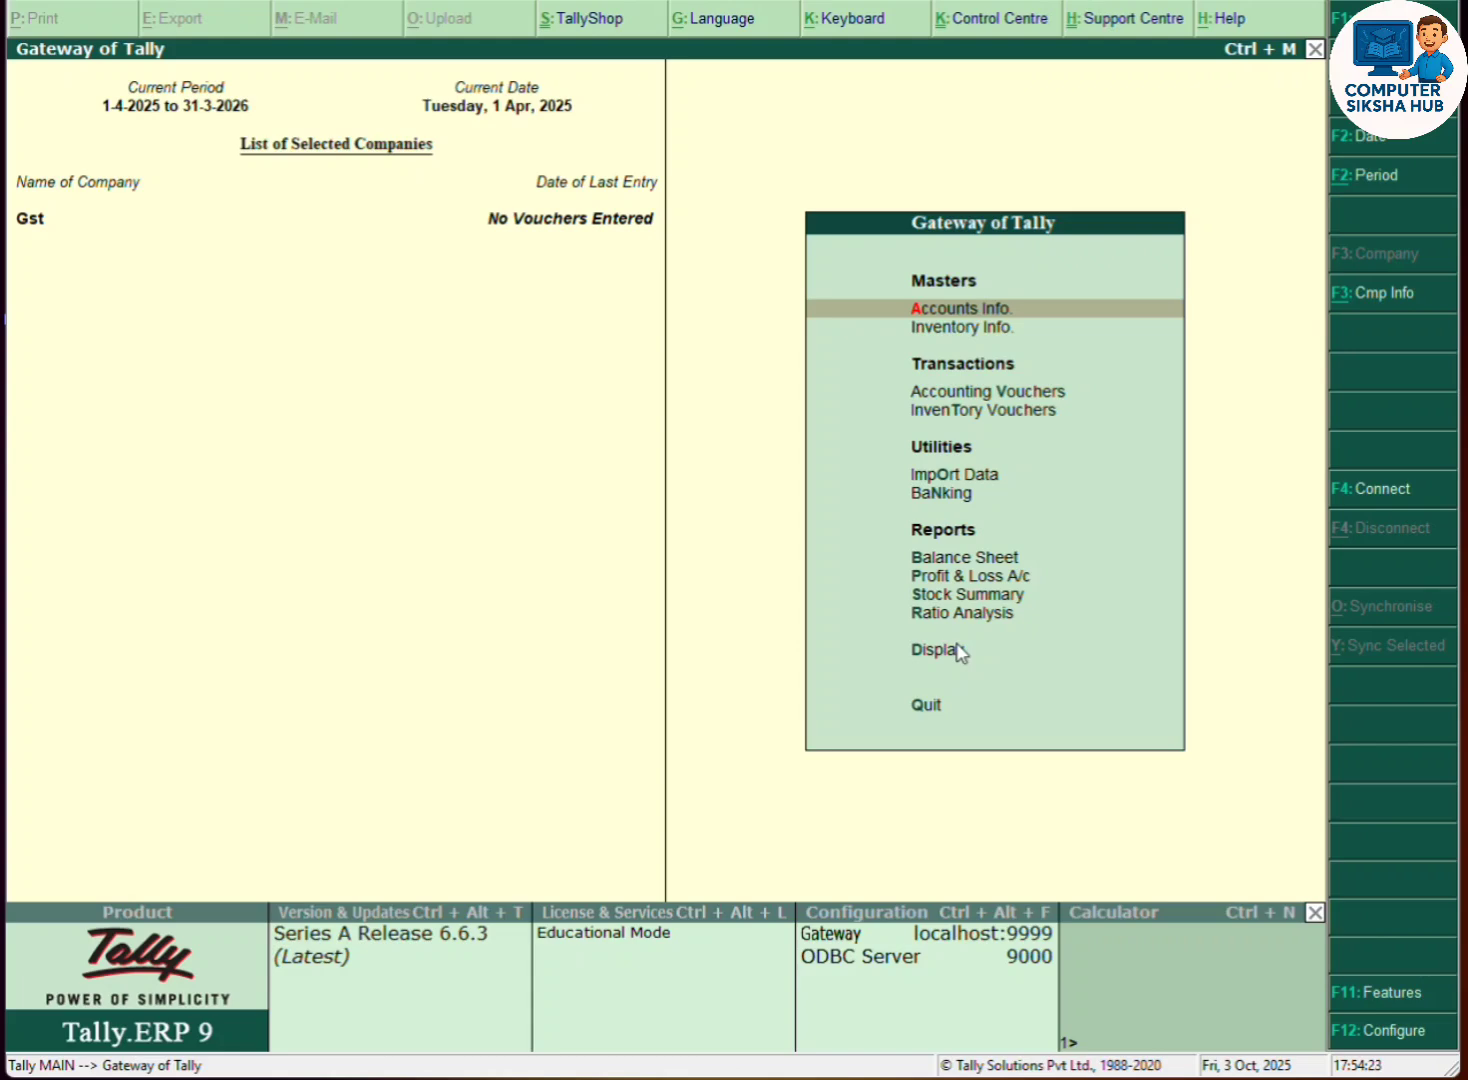
- Start a purchase accounting voucher with supplier invoice number 11 dated 1-Apr-2025
{"action": "key", "text": "Down"}
{"action": "key", "text": "Down"}
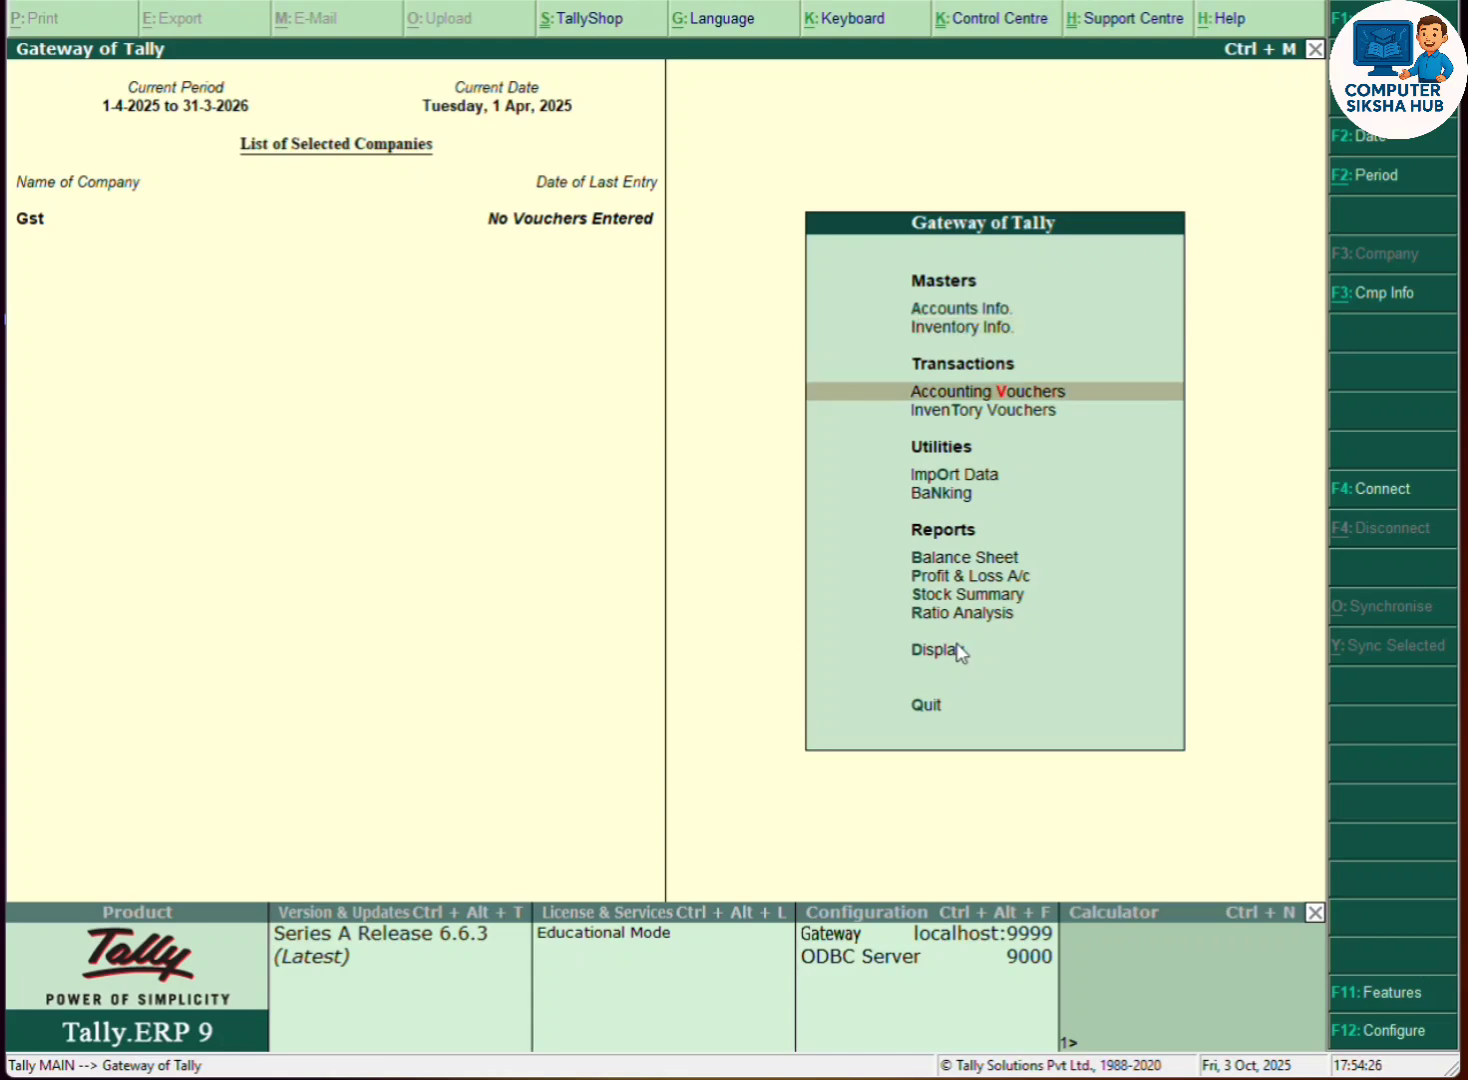
{"action": "key", "text": "Return"}
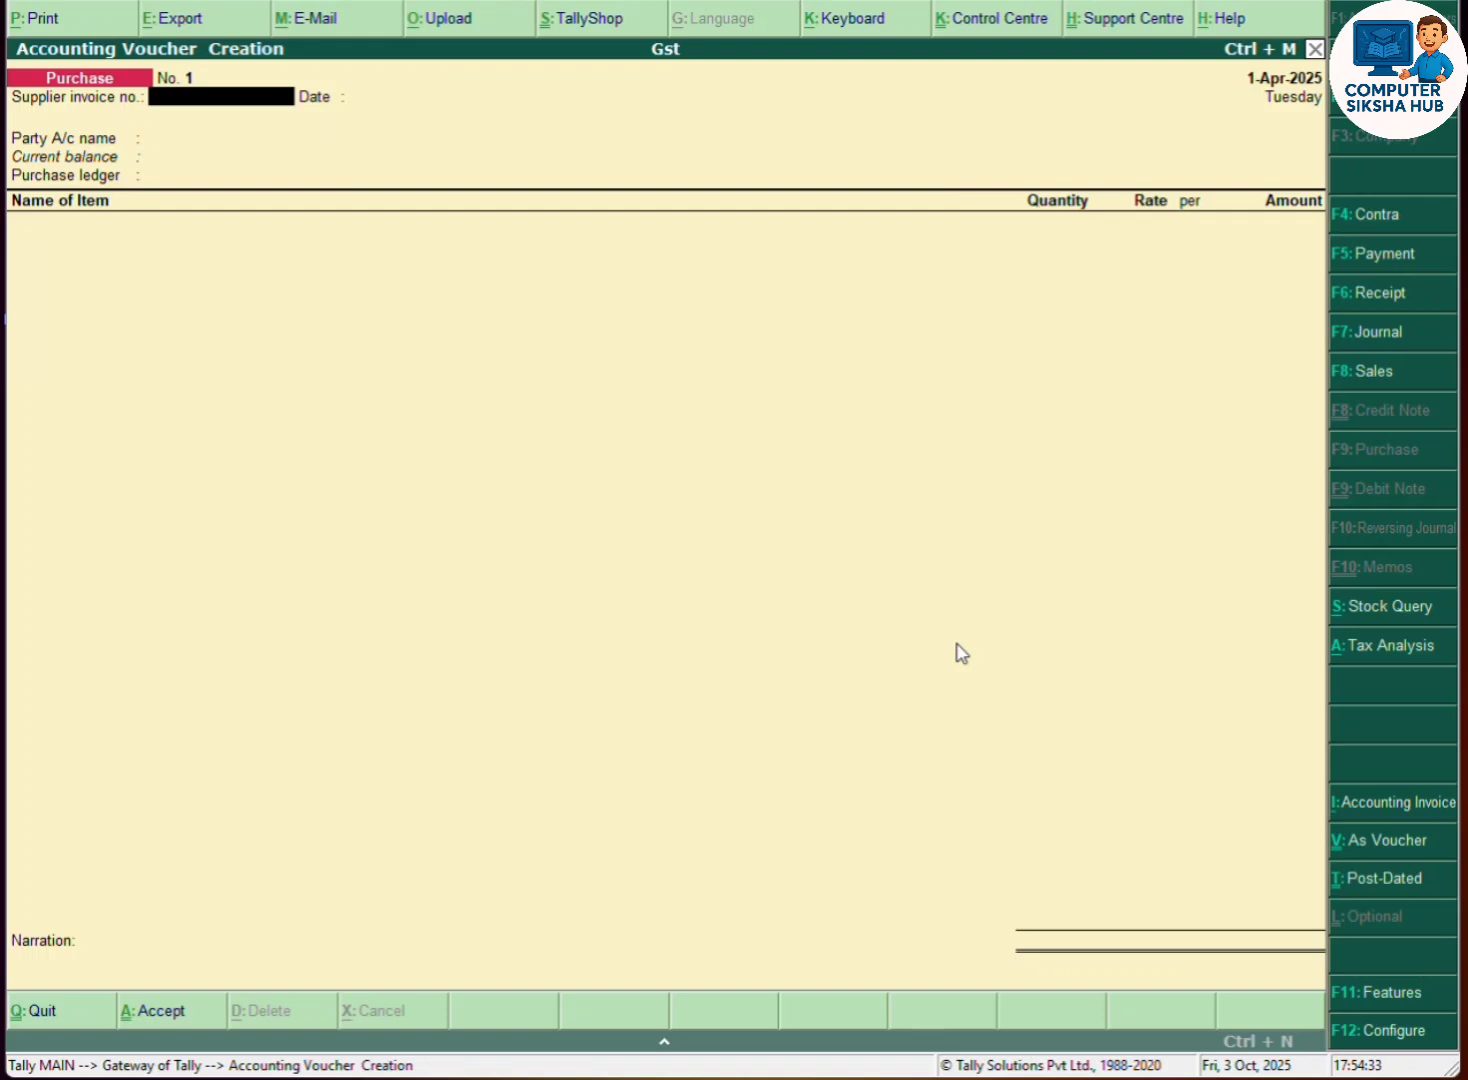
{"action": "type", "text": "11"}
{"action": "key", "text": "Return"}
{"action": "key", "text": "Return"}
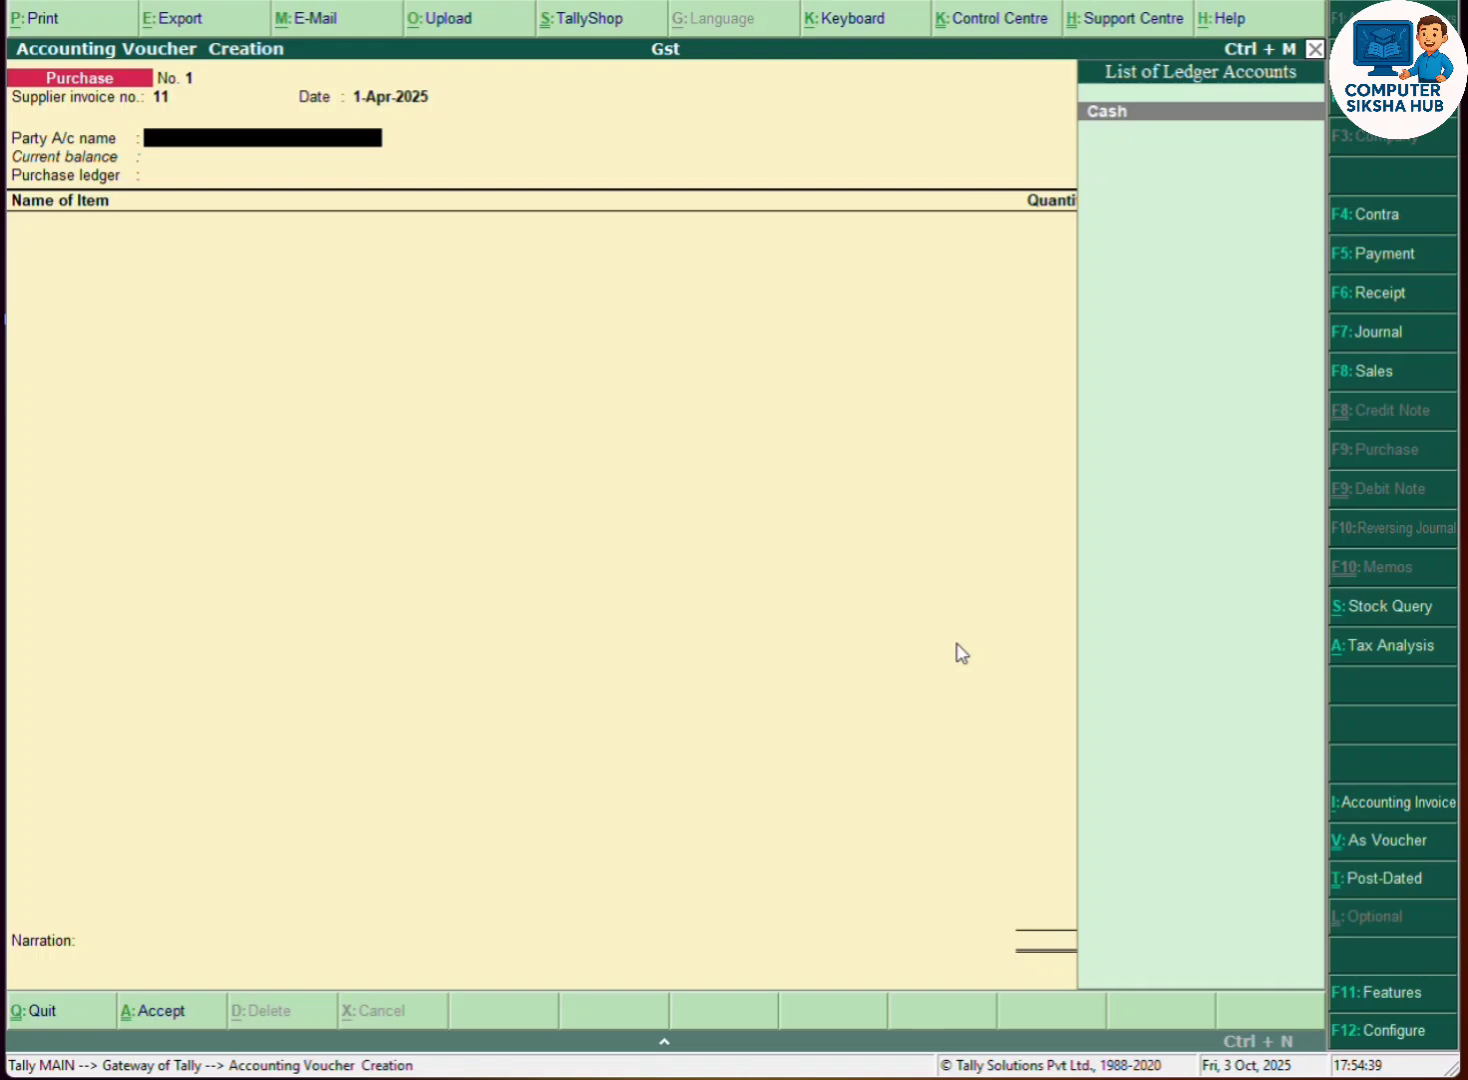
- Start a new party ledger from the purchase voucher with the supplier's name, under Sundry Creditors
{"action": "key", "text": "alt+c"}
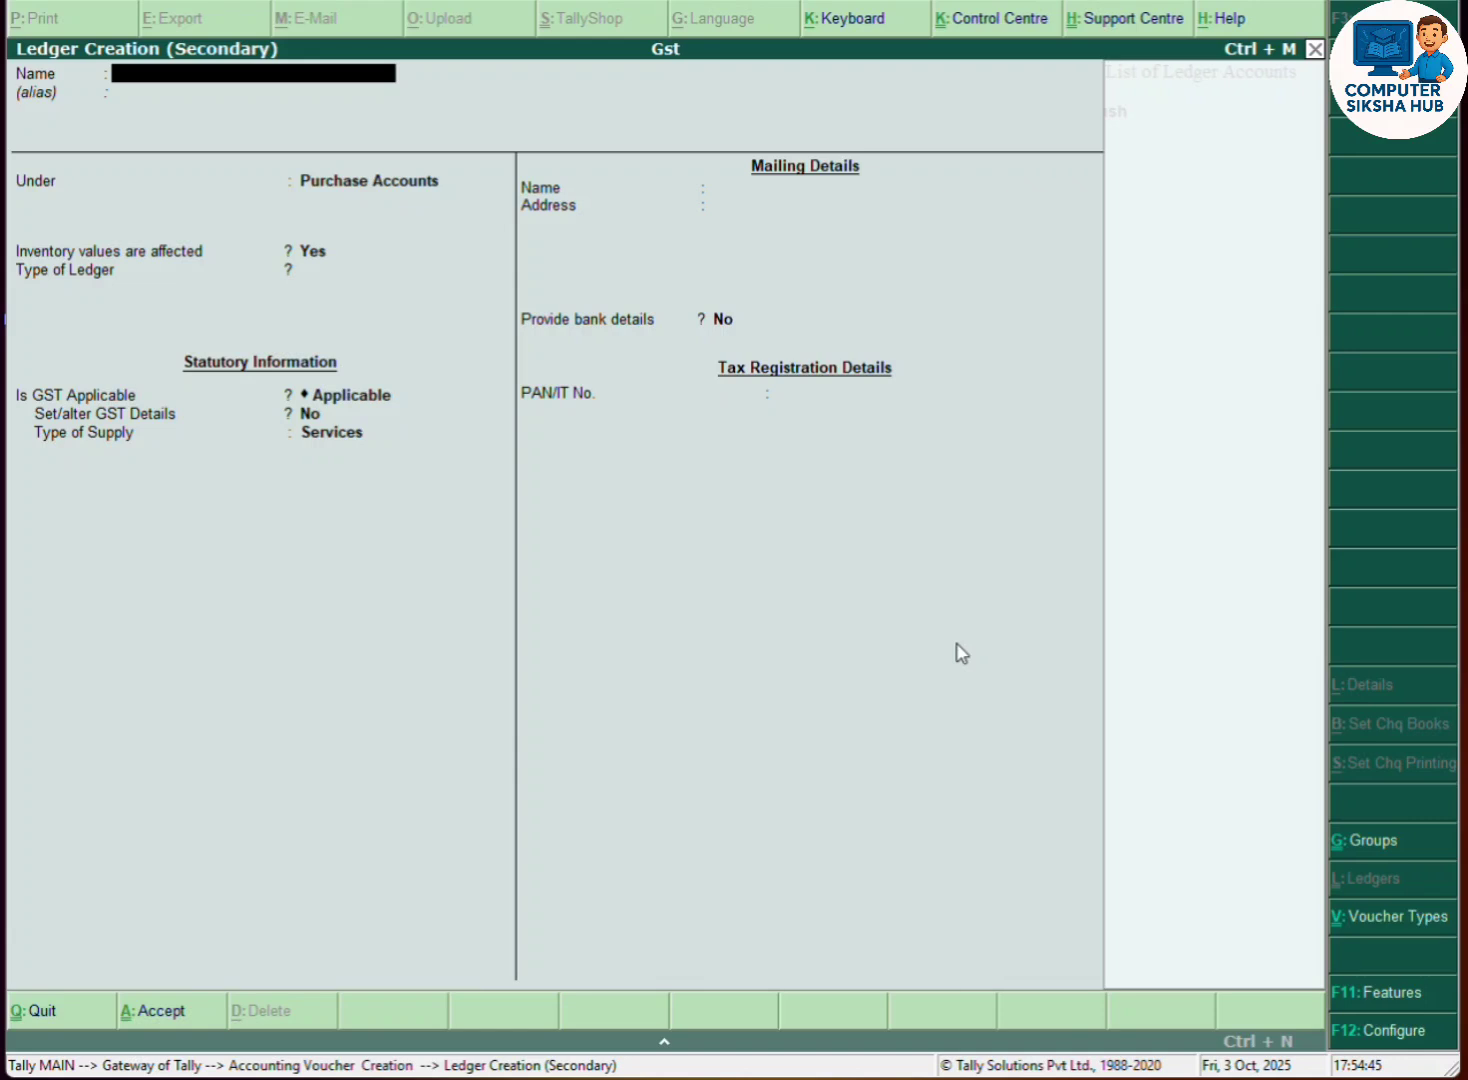
{"action": "type", "text": "Shiv"}
{"action": "key", "text": "Return"}
{"action": "type", "text": "Su"}
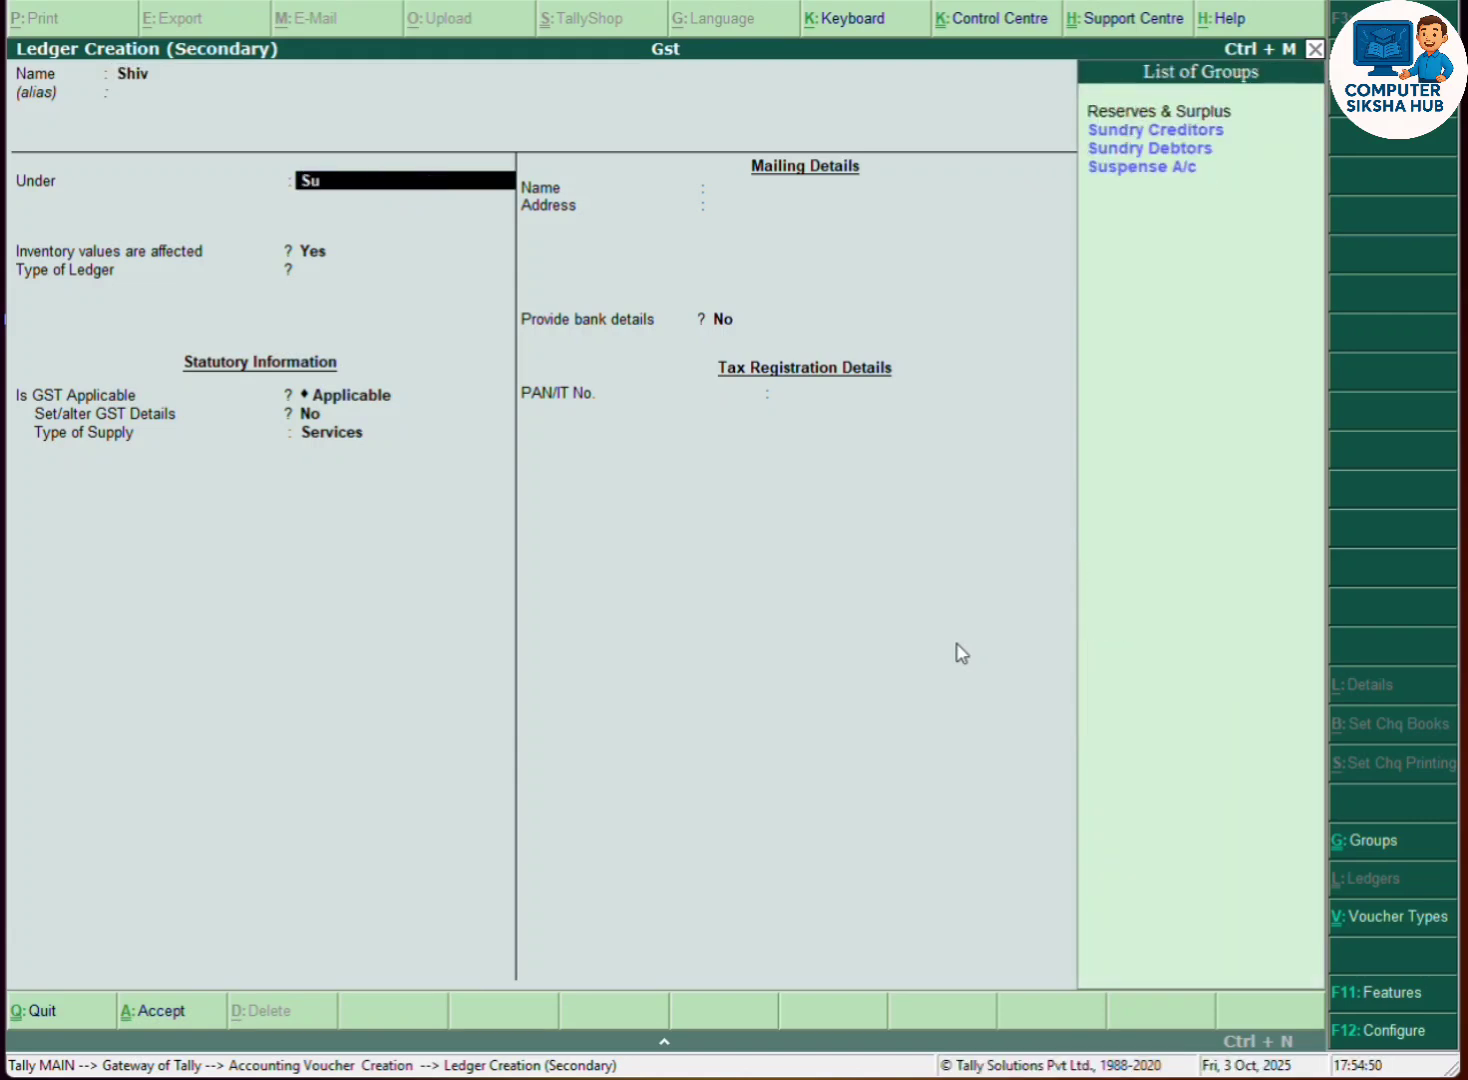
{"action": "key", "text": "Down"}
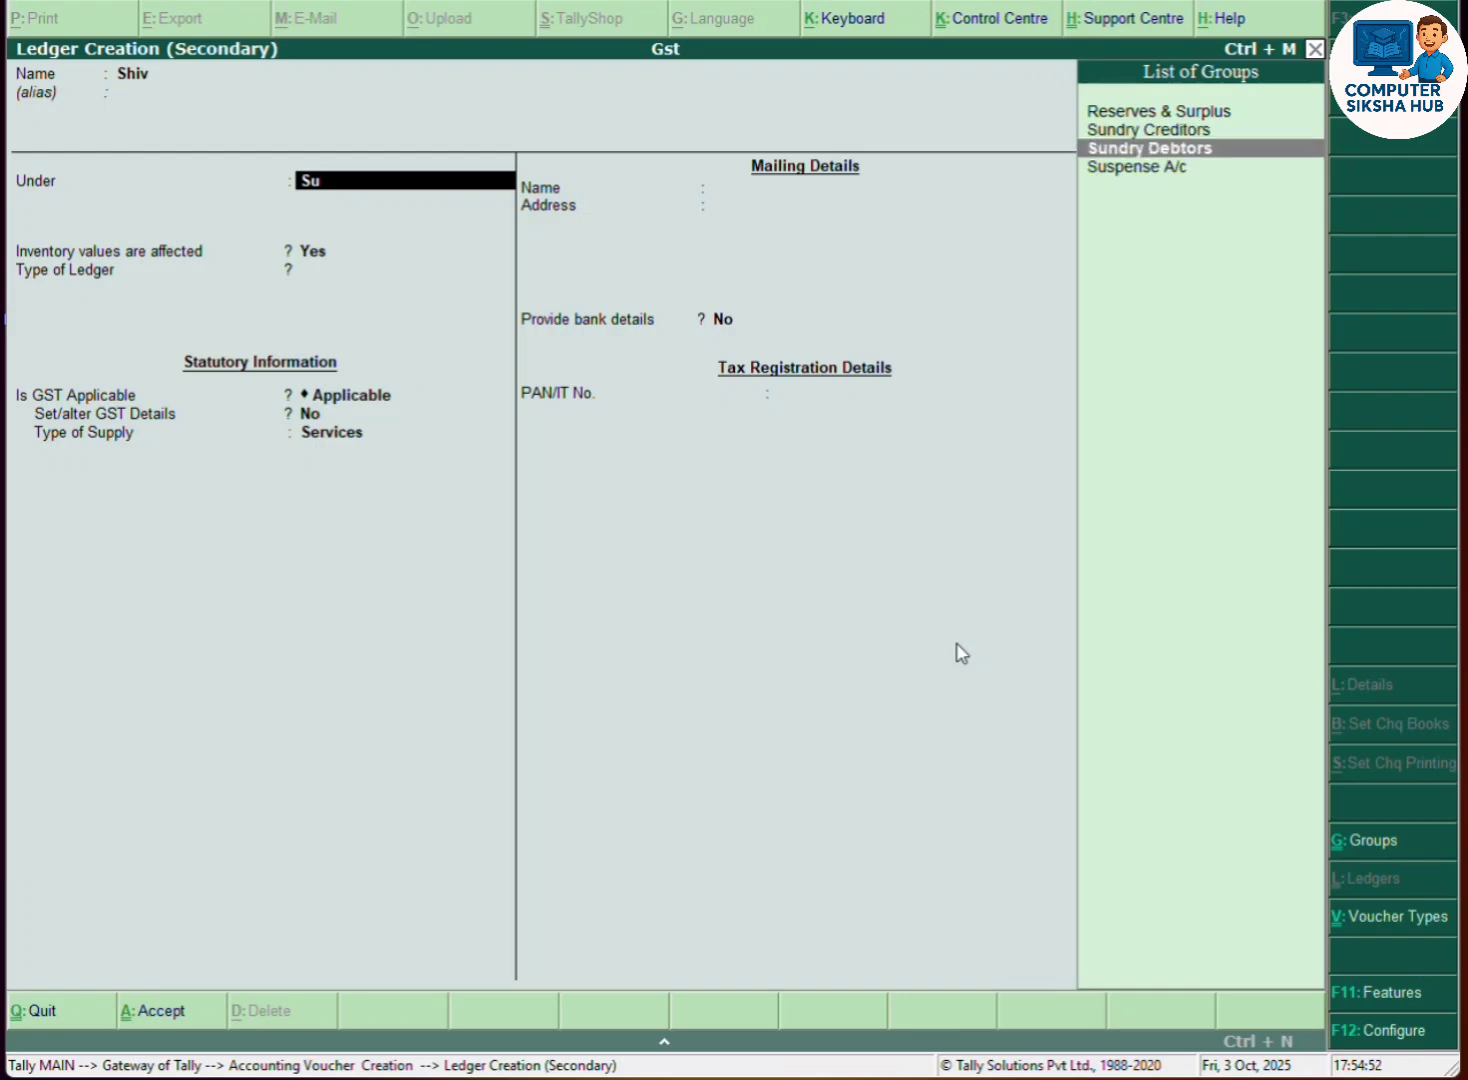
{"action": "key", "text": "Up"}
{"action": "key", "text": "Return"}
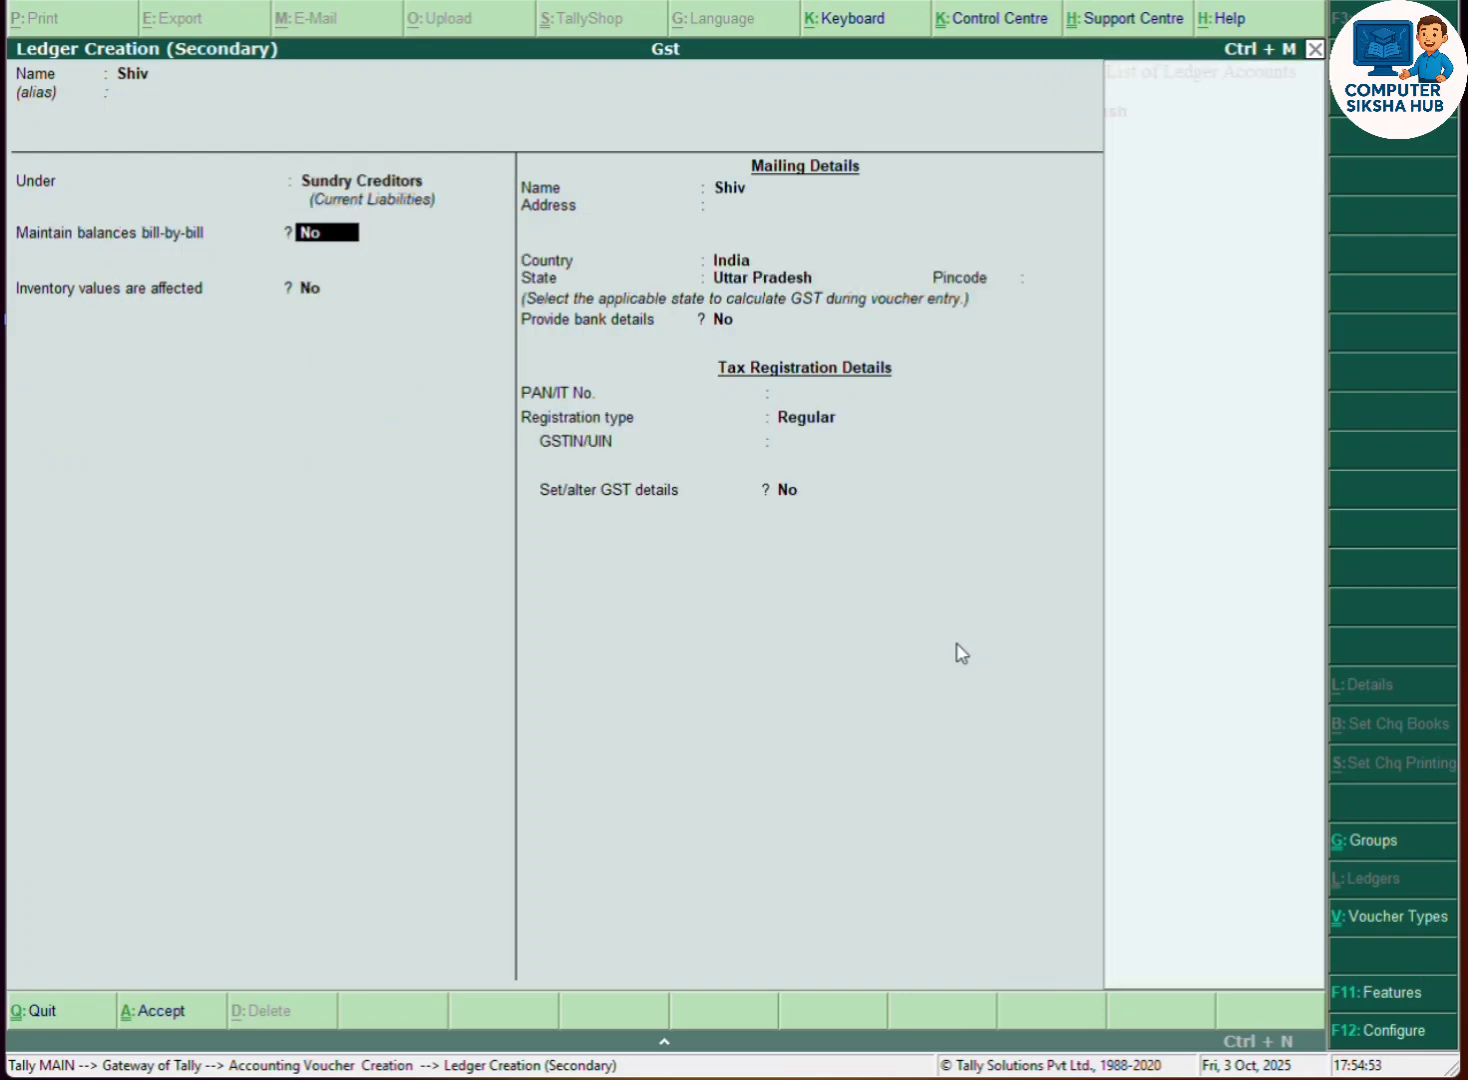
- Keep bill-by-bill balances and inventory values at No in the supplier ledger, and accept its mailing details with India and Uttar Pradesh
{"action": "key", "text": "Return"}
{"action": "key", "text": "Return"}
{"action": "key", "text": "Return"}
{"action": "key", "text": "Return"}
{"action": "key", "text": "Return"}
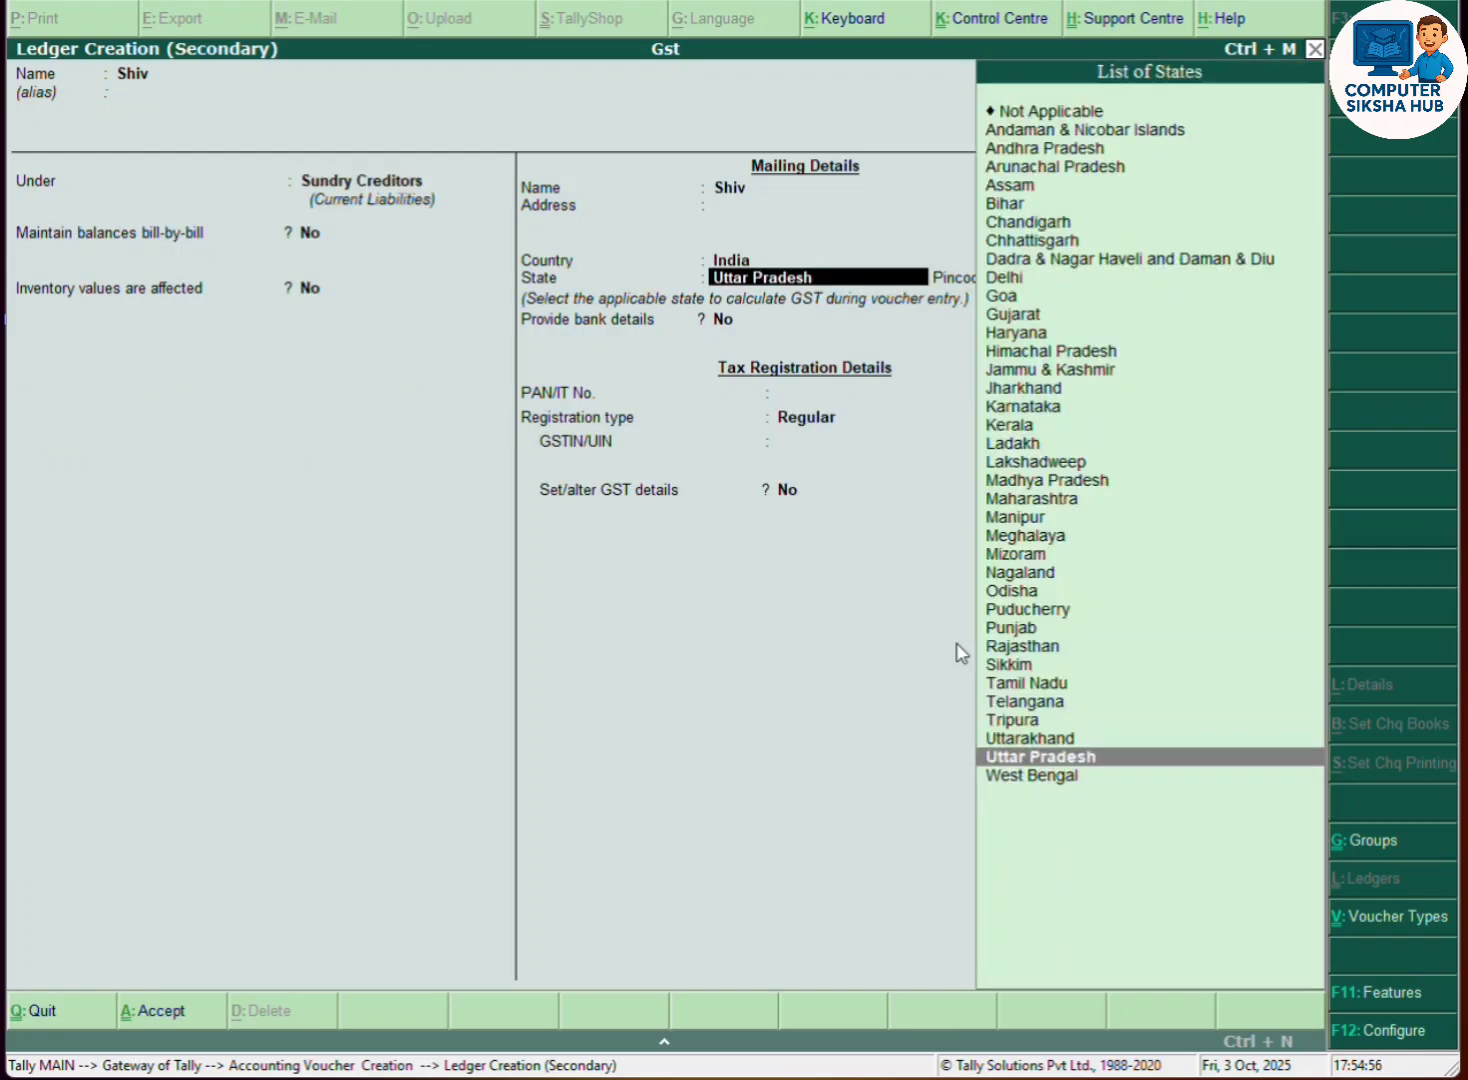
{"action": "key", "text": "Return"}
{"action": "key", "text": "Return"}
- Keep the supplier ledger's bank details at No and registration type Regular with GSTIN blank, and enable Set/alter GST details
{"action": "key", "text": "Return"}
{"action": "key", "text": "Return"}
{"action": "key", "text": "Return"}
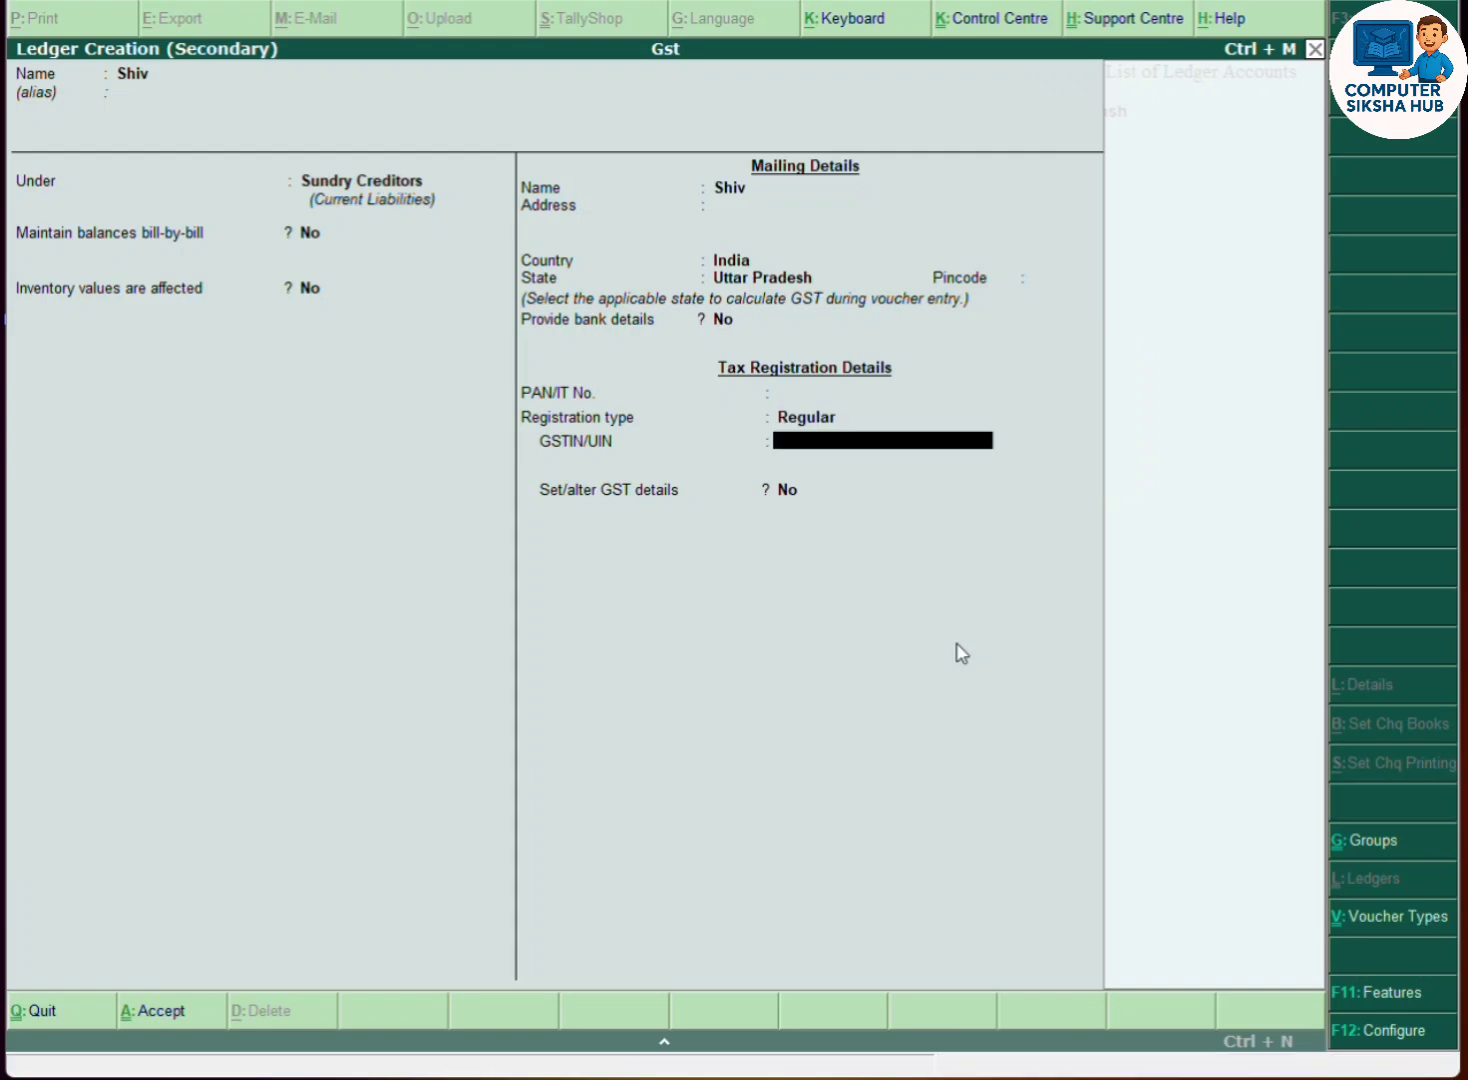
{"action": "key", "text": "Return"}
{"action": "key", "text": "Return"}
{"action": "type", "text": "y"}
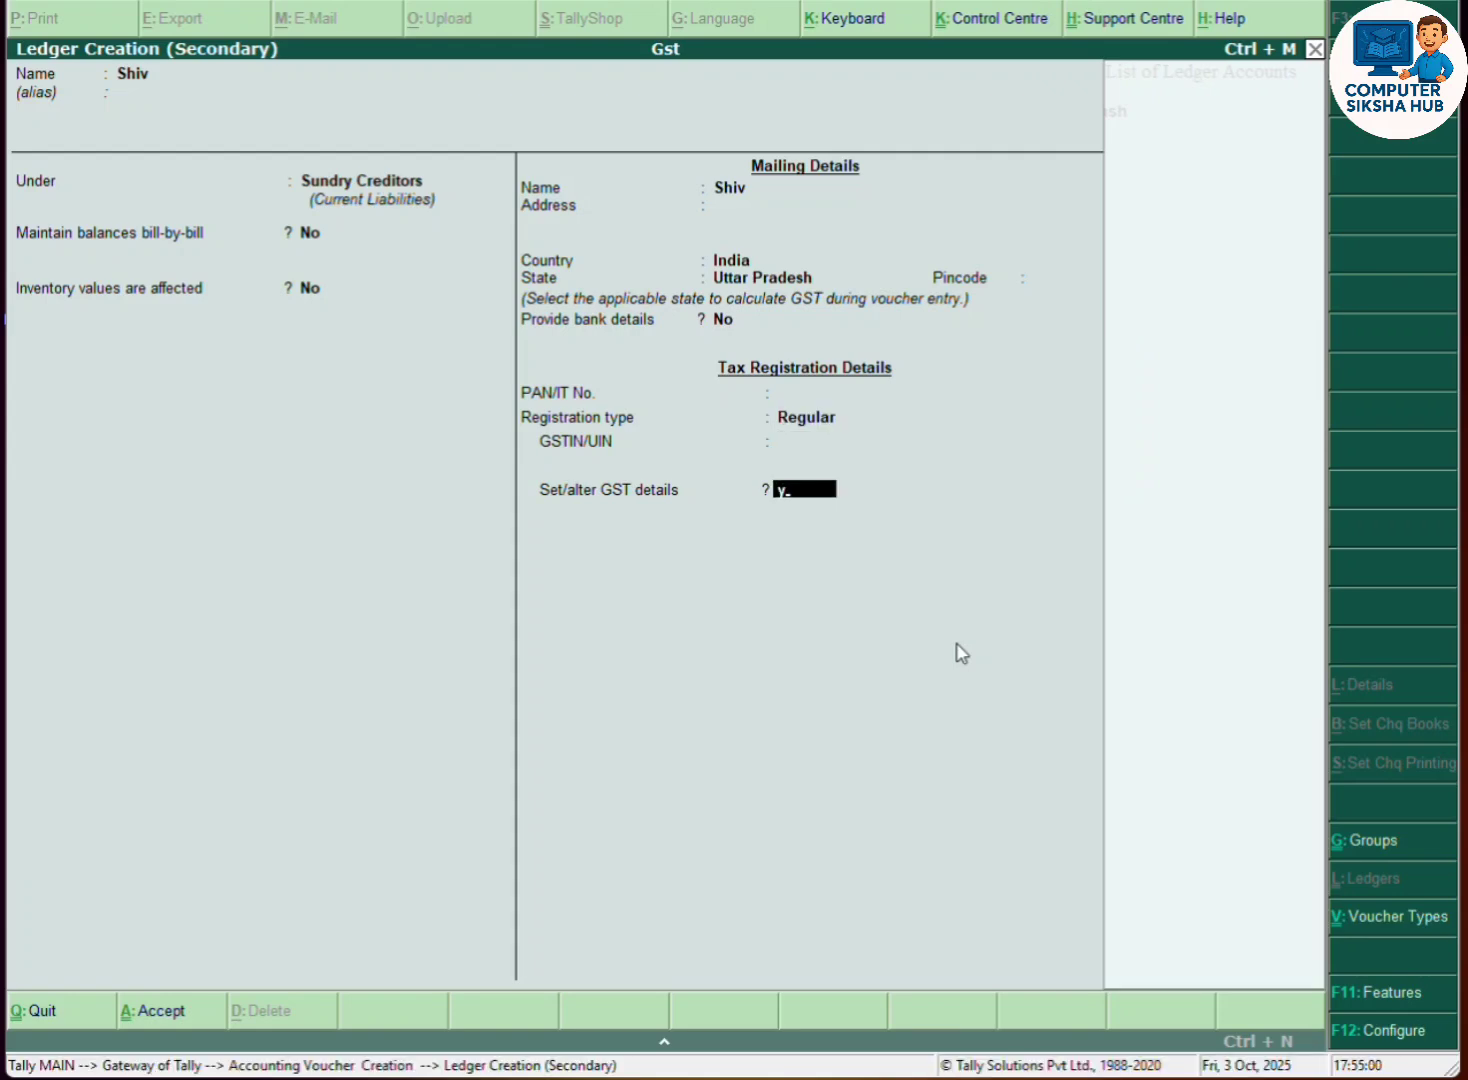
{"action": "key", "text": "Return"}
- Accept the supplier's default GST details, save the ledger, and accept the party details to return to the purchase voucher
{"action": "key", "text": "Return"}
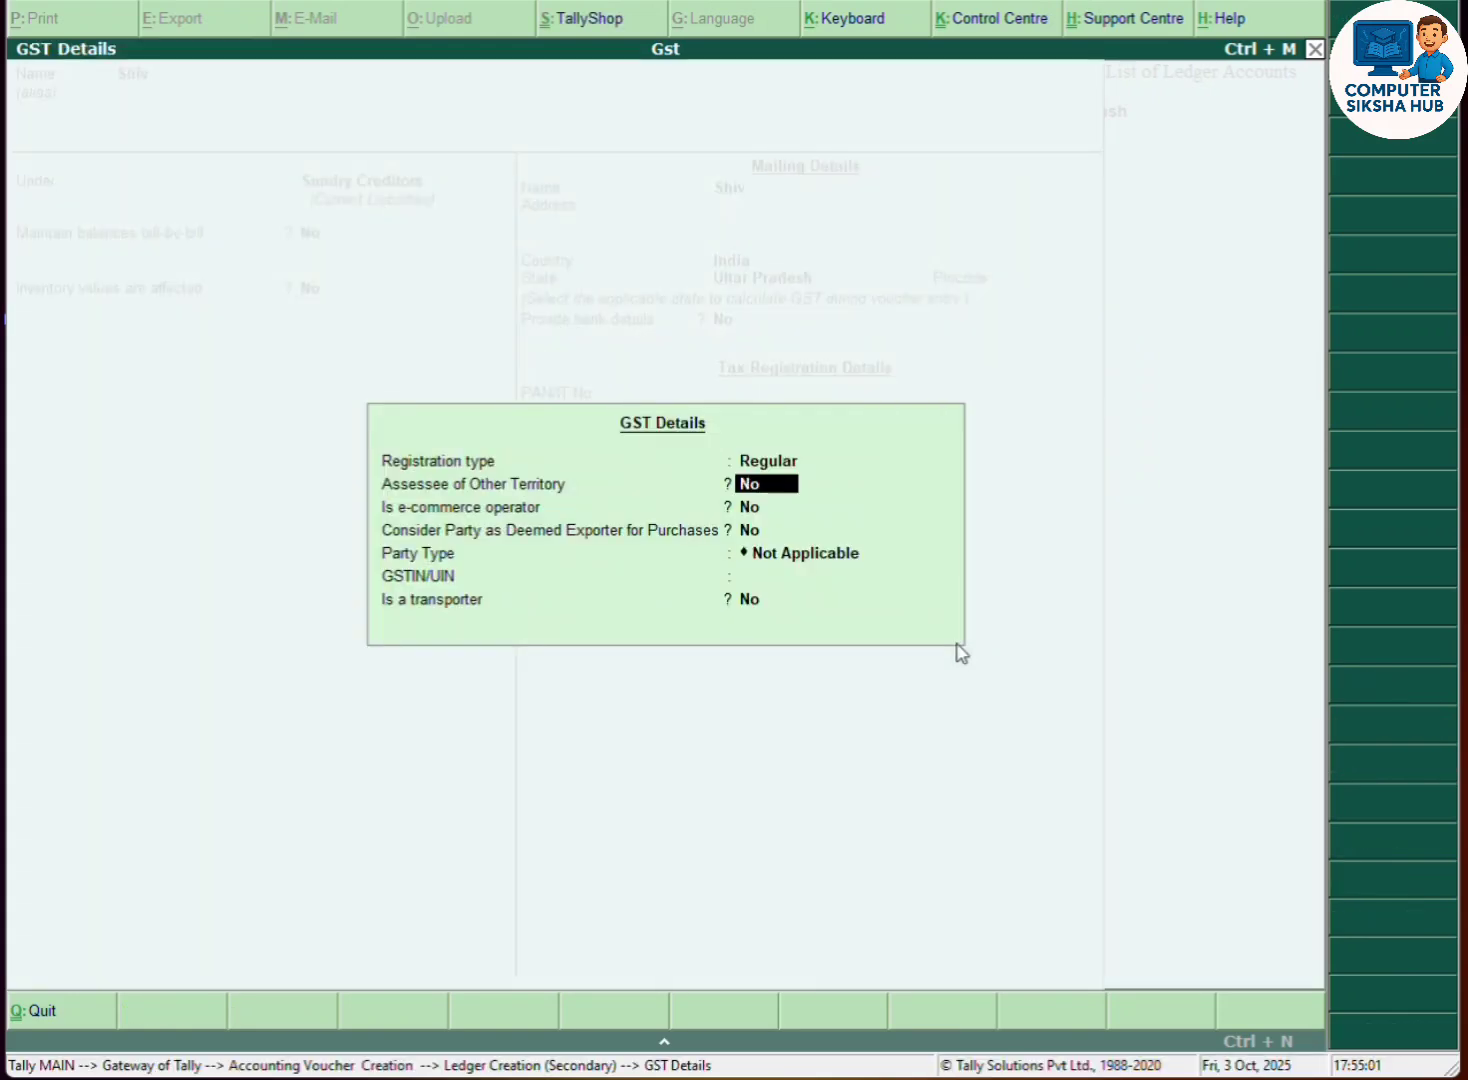
{"action": "key", "text": "Return"}
{"action": "key", "text": "Return"}
{"action": "key", "text": "ctrl+a"}
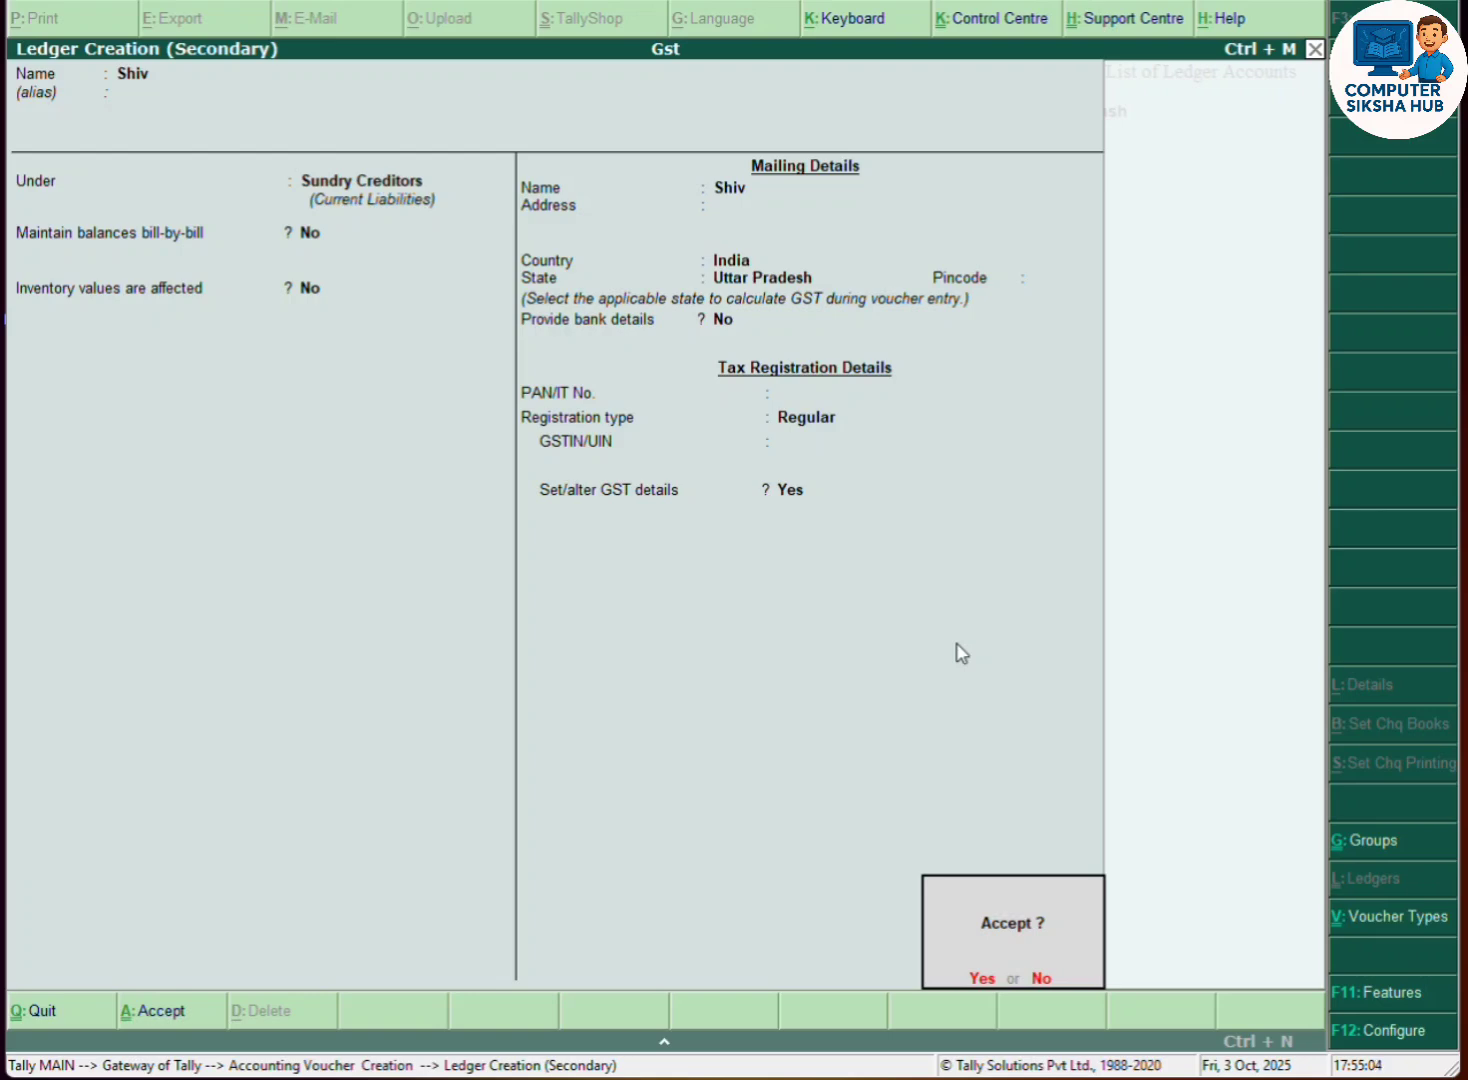
{"action": "key", "text": "Return"}
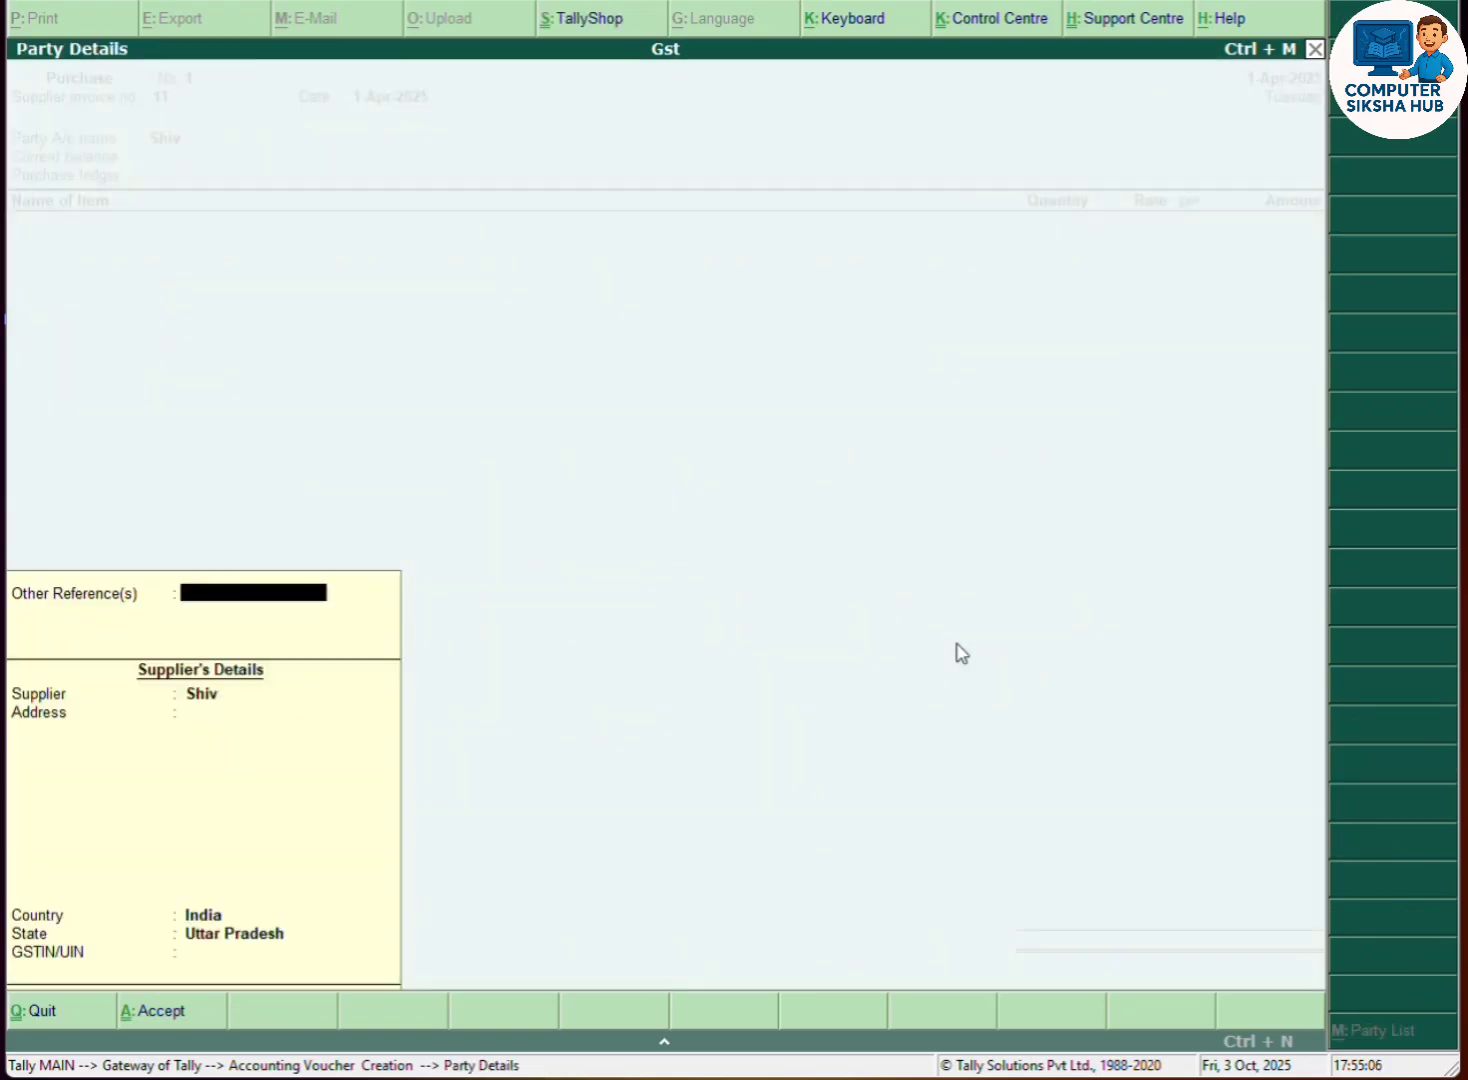
{"action": "key", "text": "Return"}
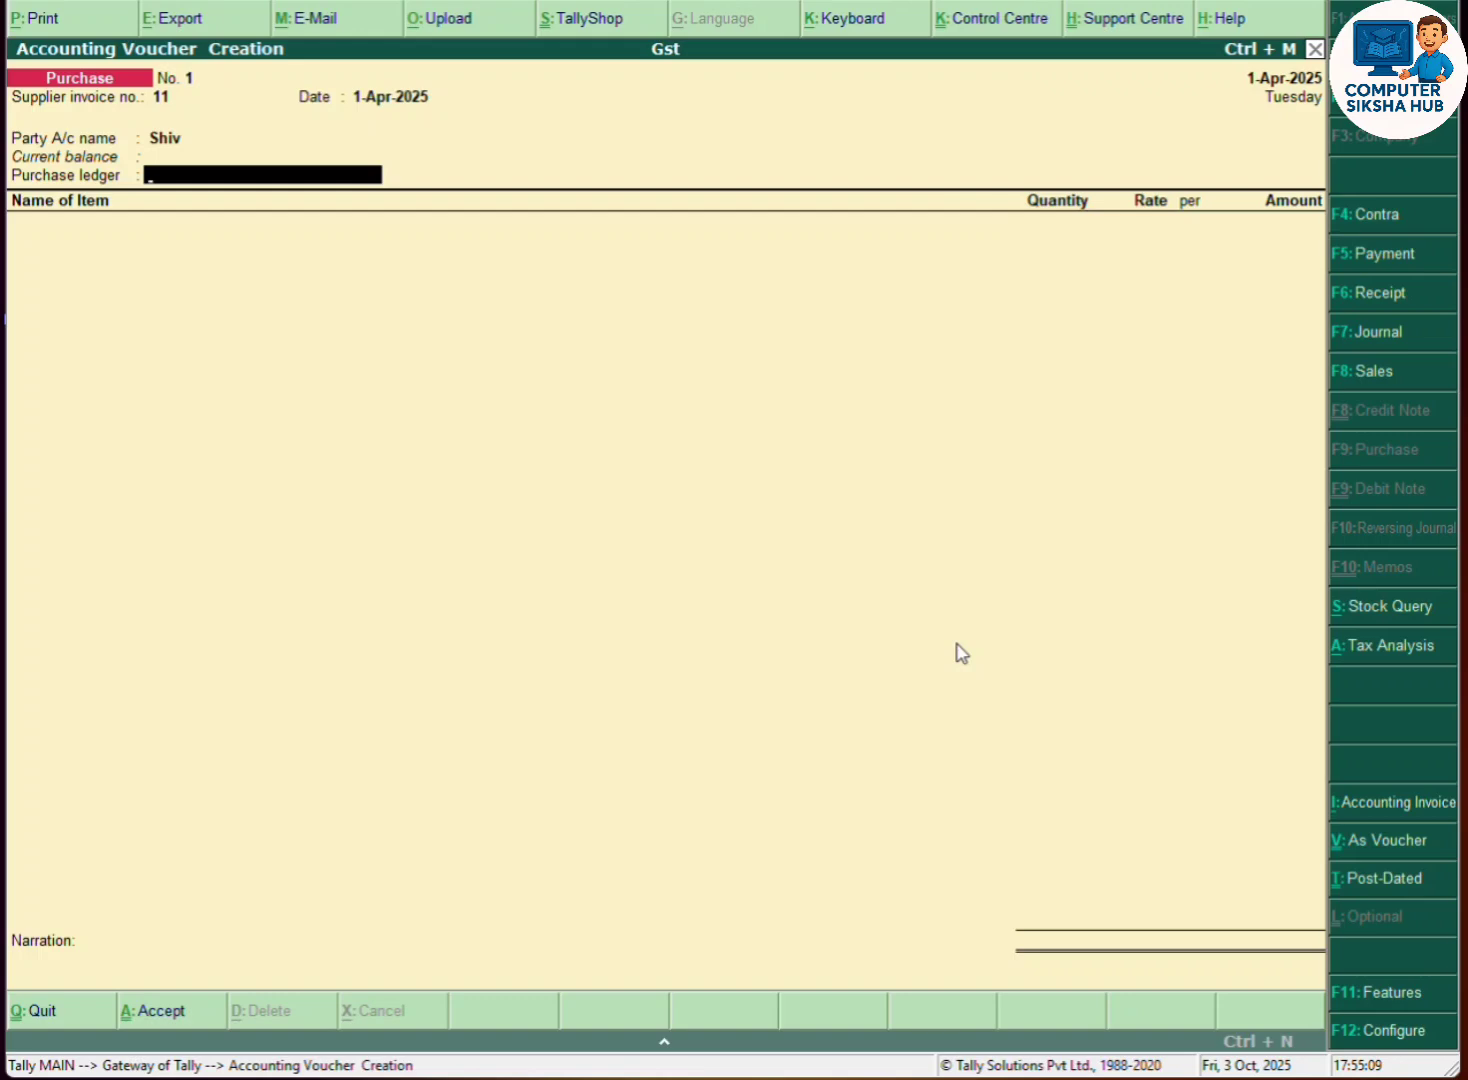
- Start a new ledger named Purchase under Purchase Accounts, keeping inventory values affected at Yes, ledger type Not Applicable, and GST Applicable
{"action": "key", "text": "alt+c"}
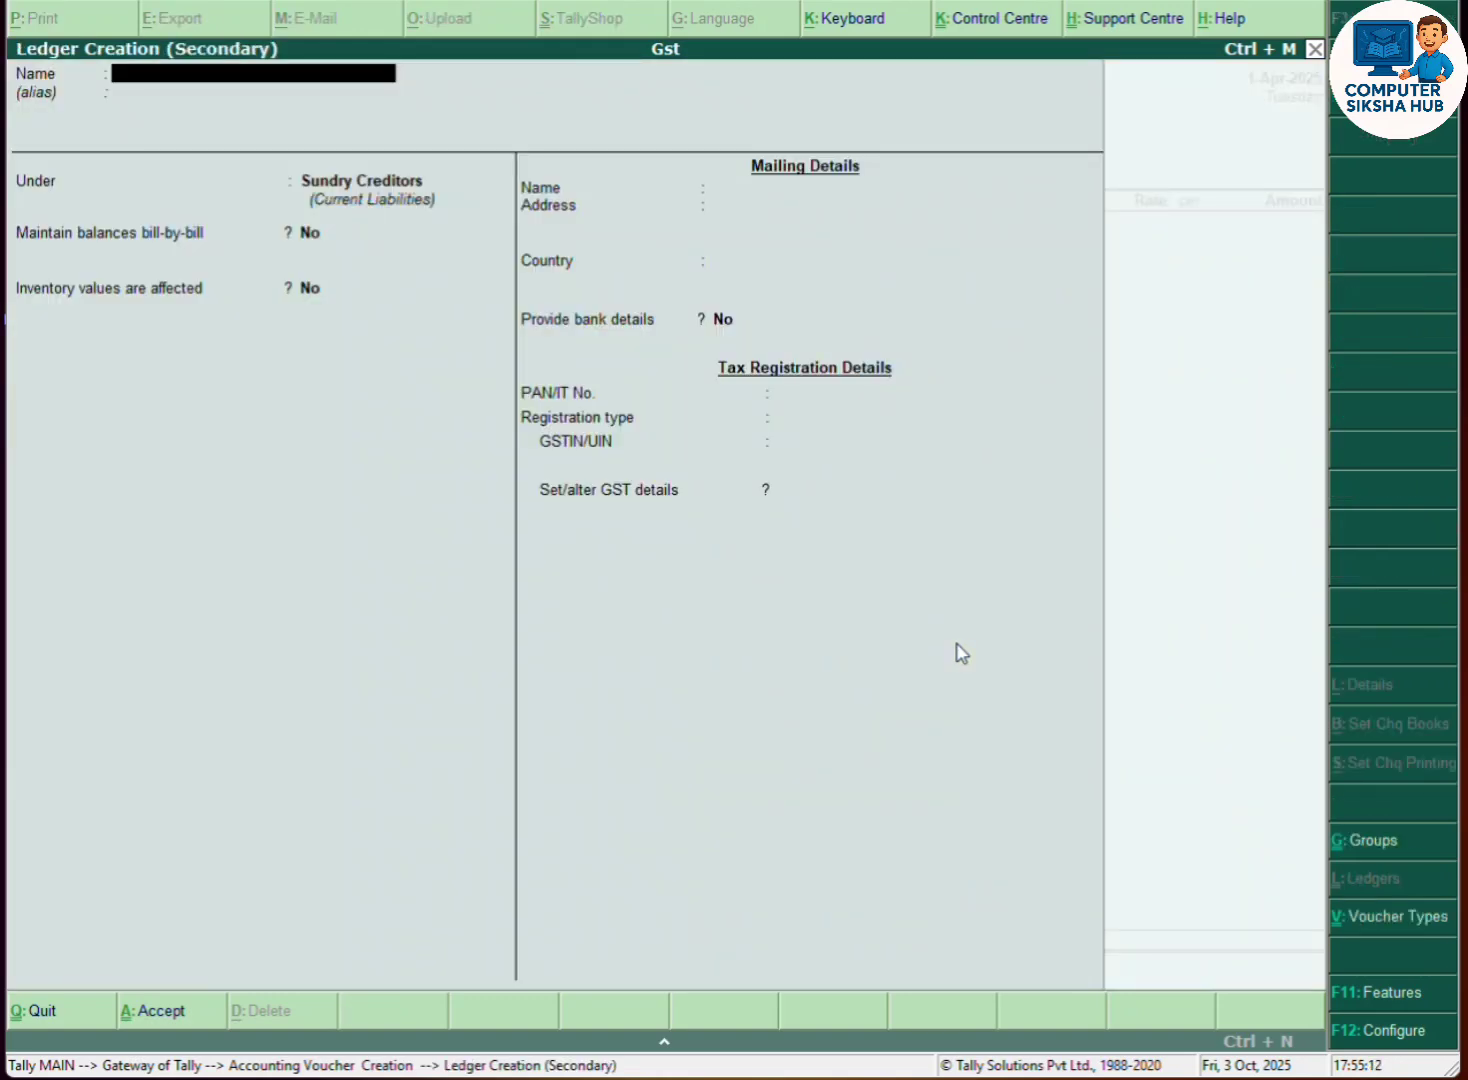
{"action": "type", "text": "Purchase"}
{"action": "key", "text": "Return"}
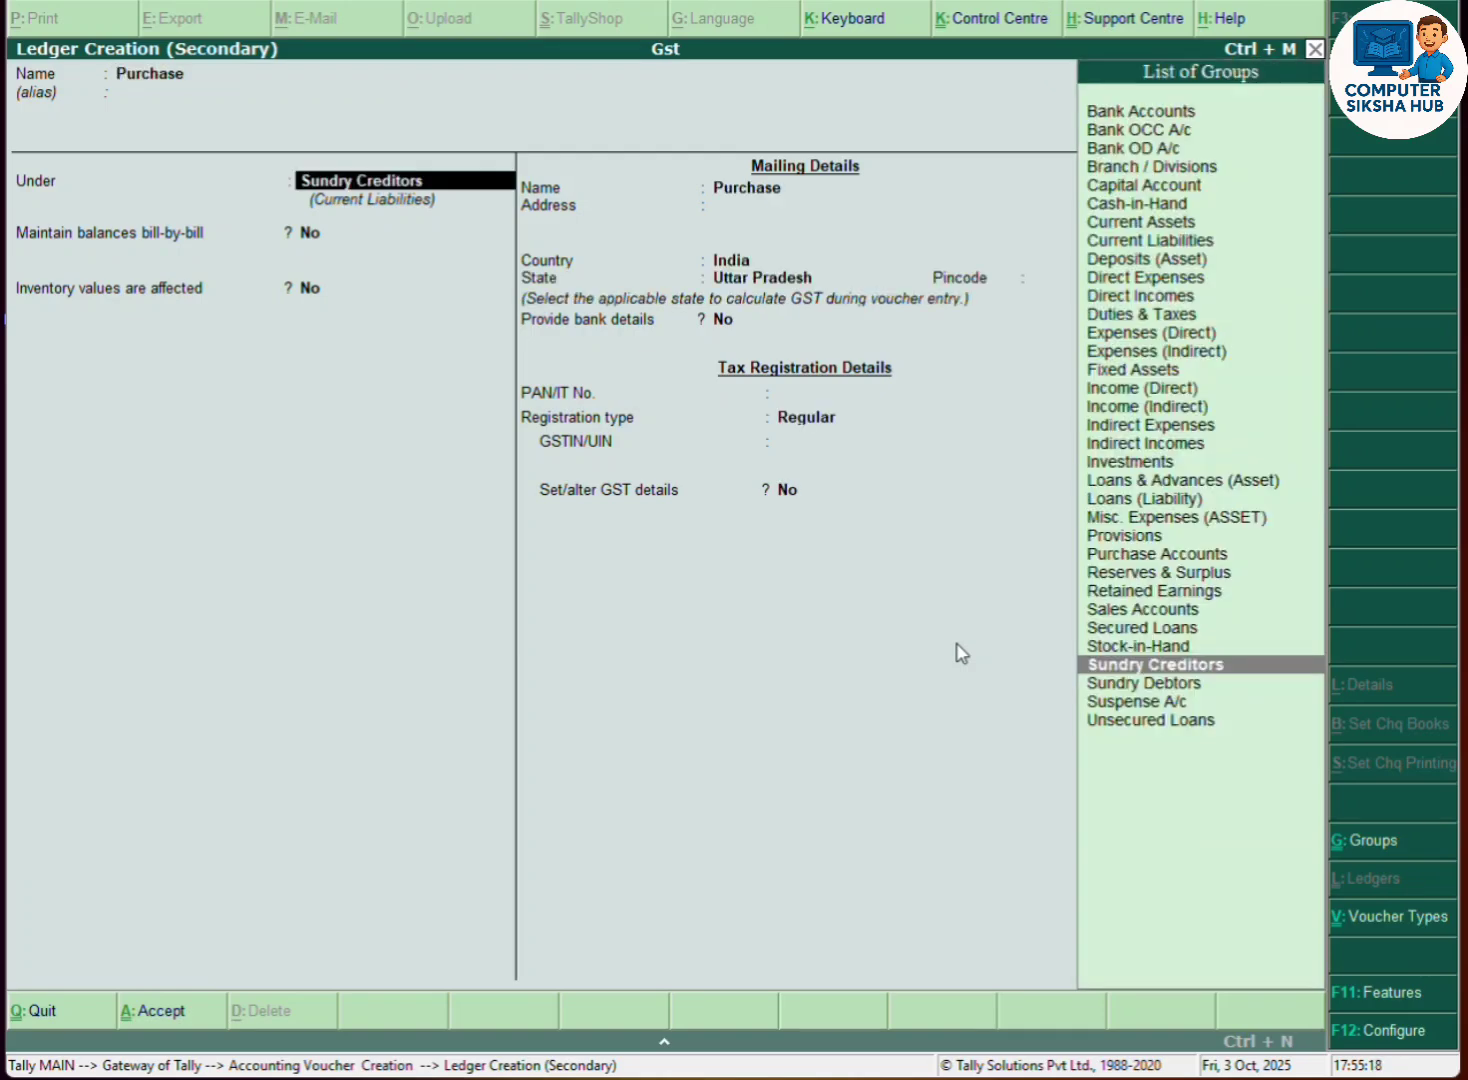
{"action": "type", "text": "Pur"}
{"action": "key", "text": "Return"}
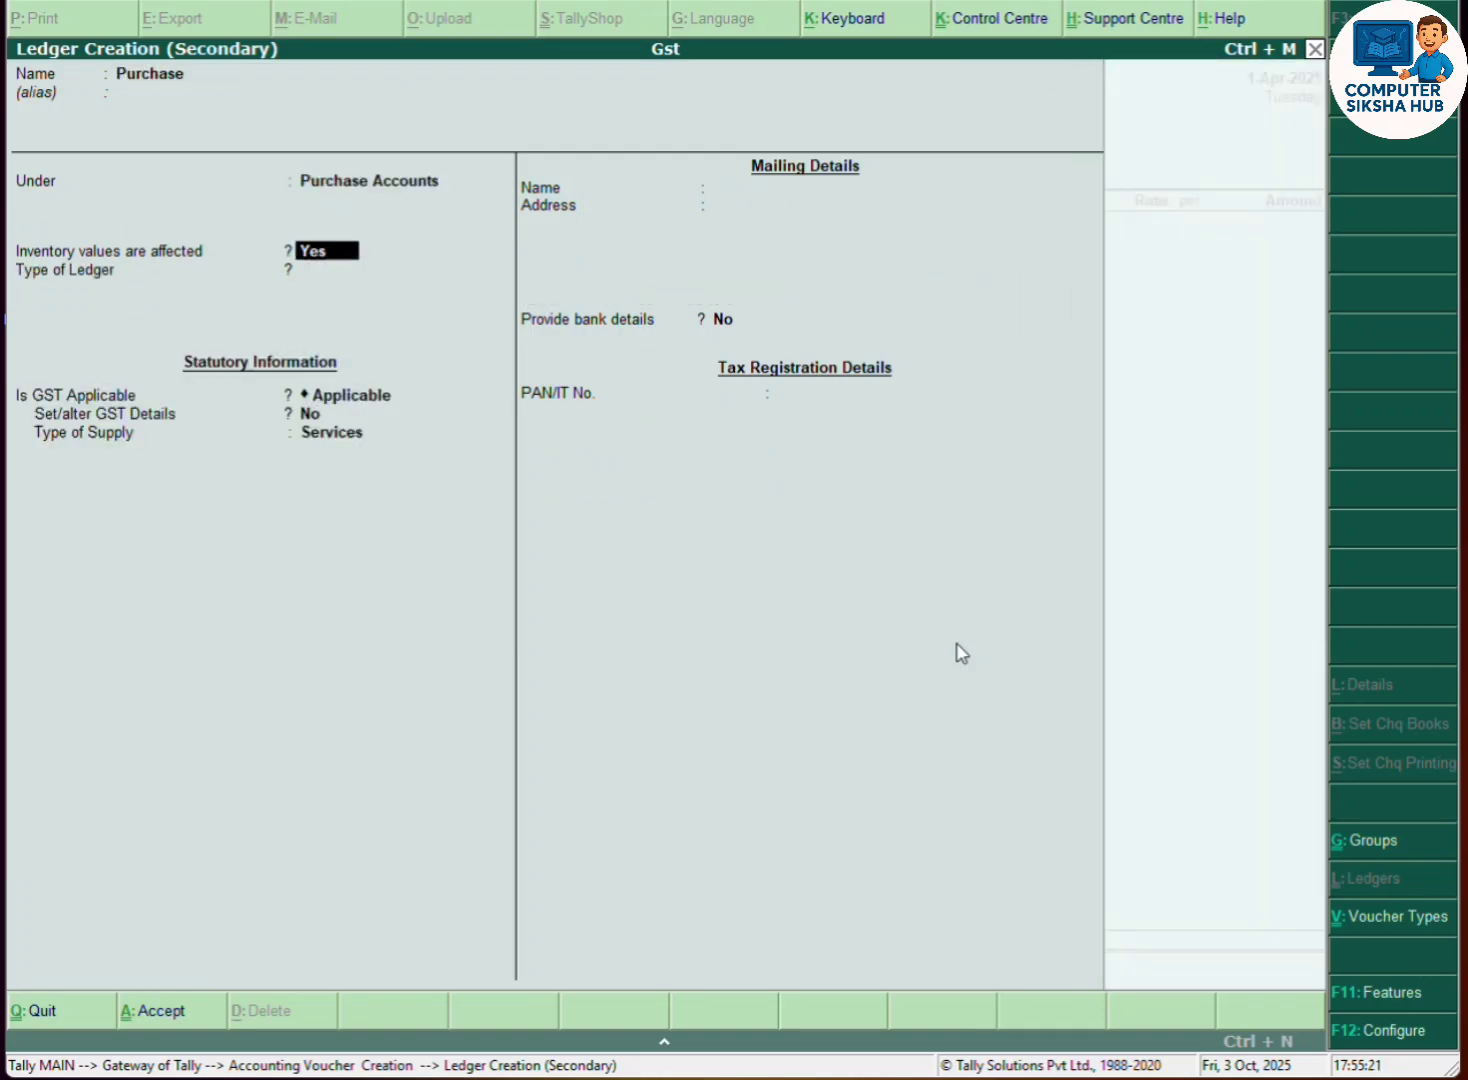
{"action": "key", "text": "Return"}
{"action": "key", "text": "Return"}
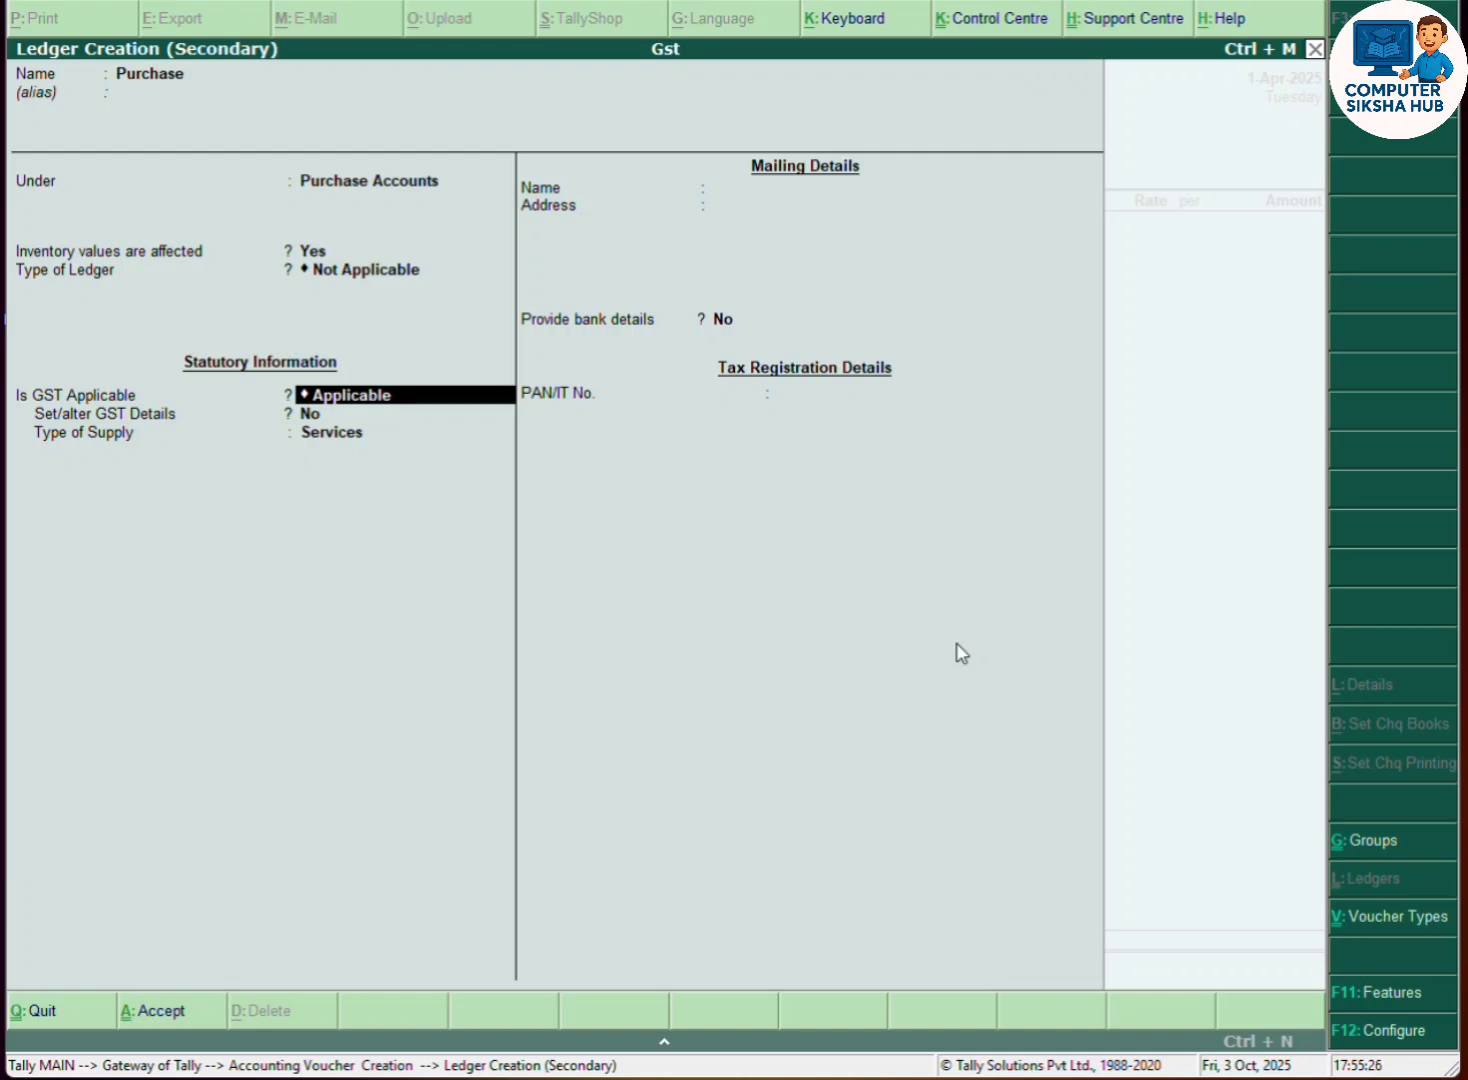
{"action": "key", "text": "Return"}
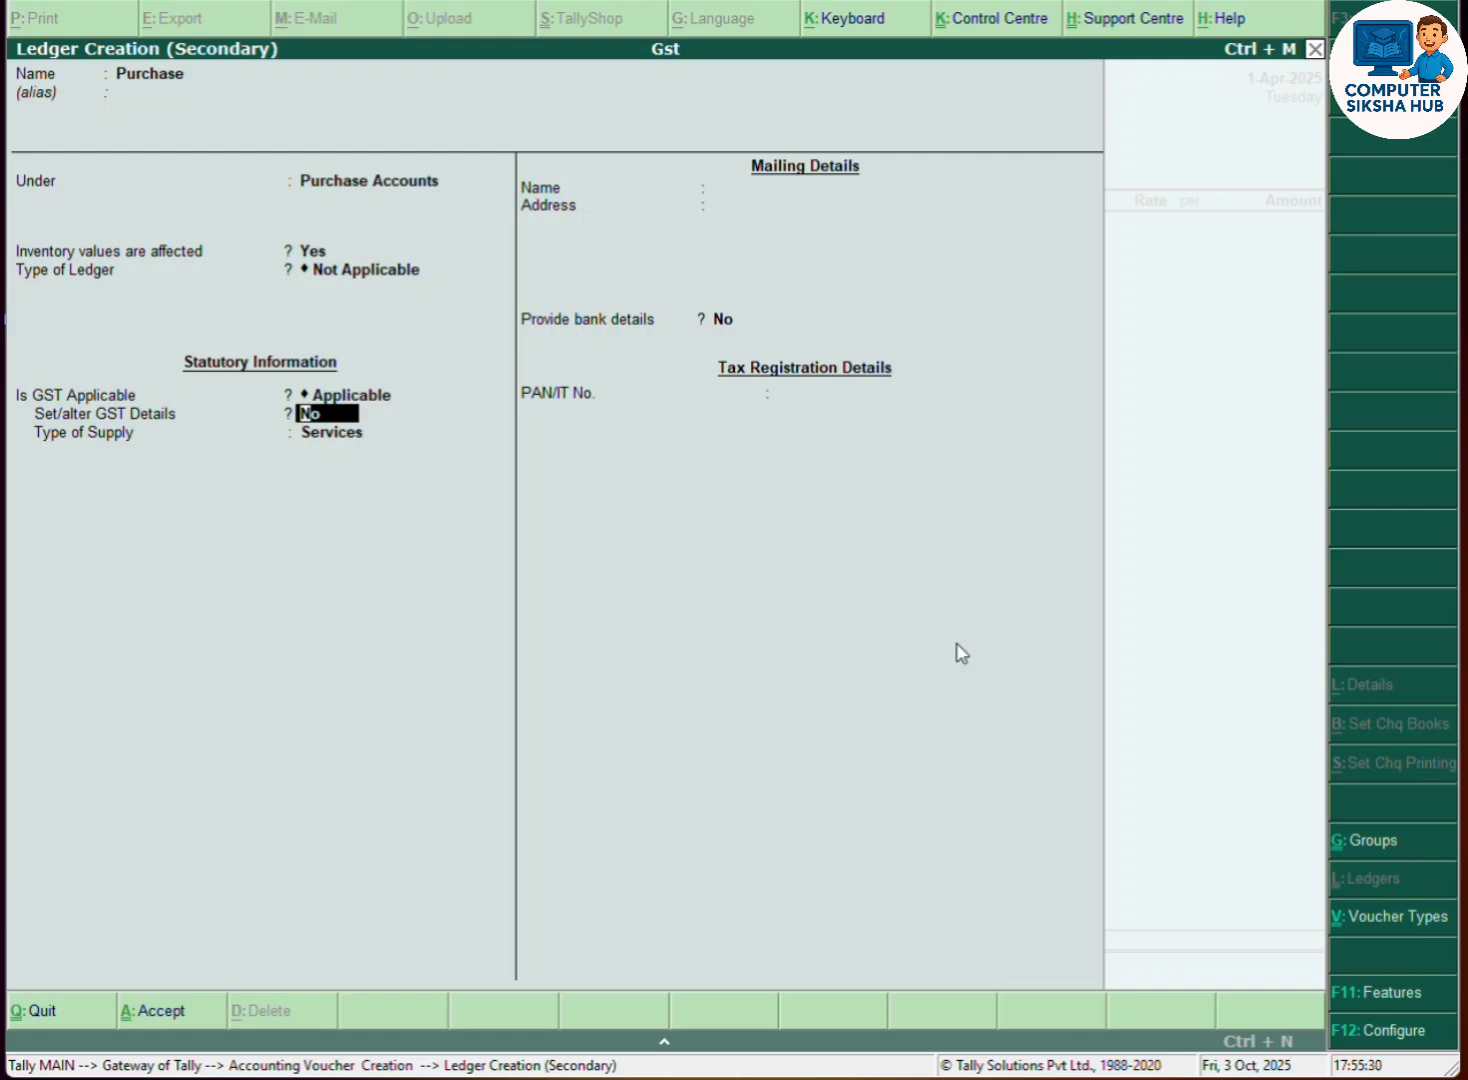
- Enable Set/alter GST details for the Purchase ledger and choose Purchase Taxable as the nature of transaction
{"action": "key", "text": "y"}
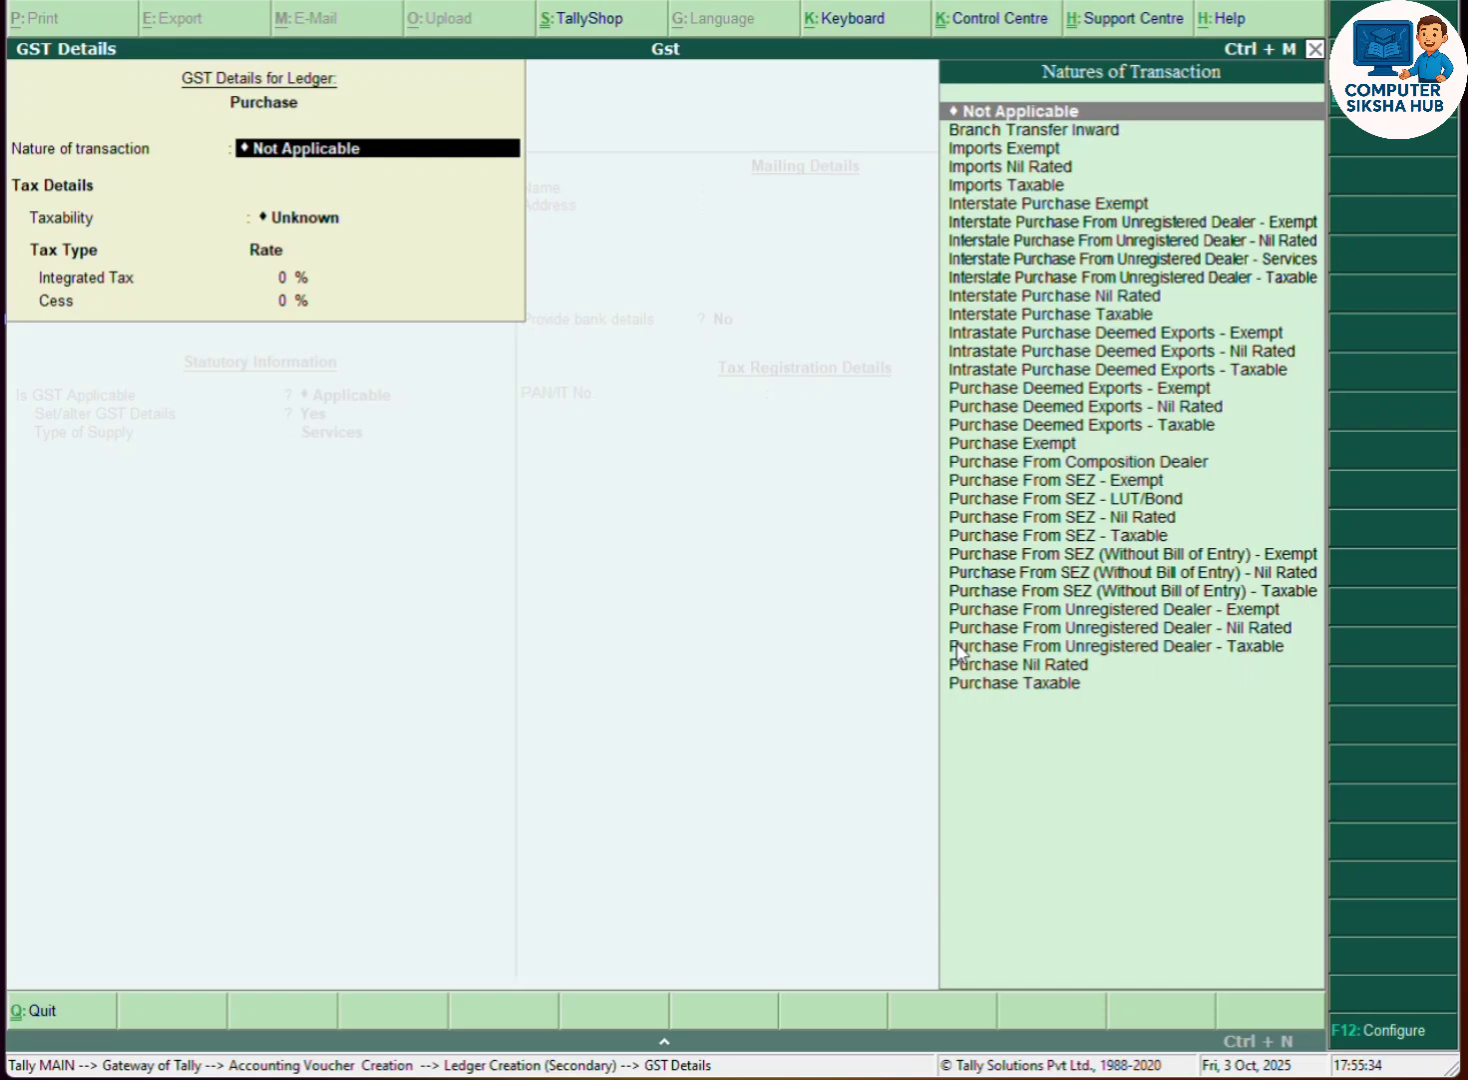
{"action": "type", "text": "Pu"}
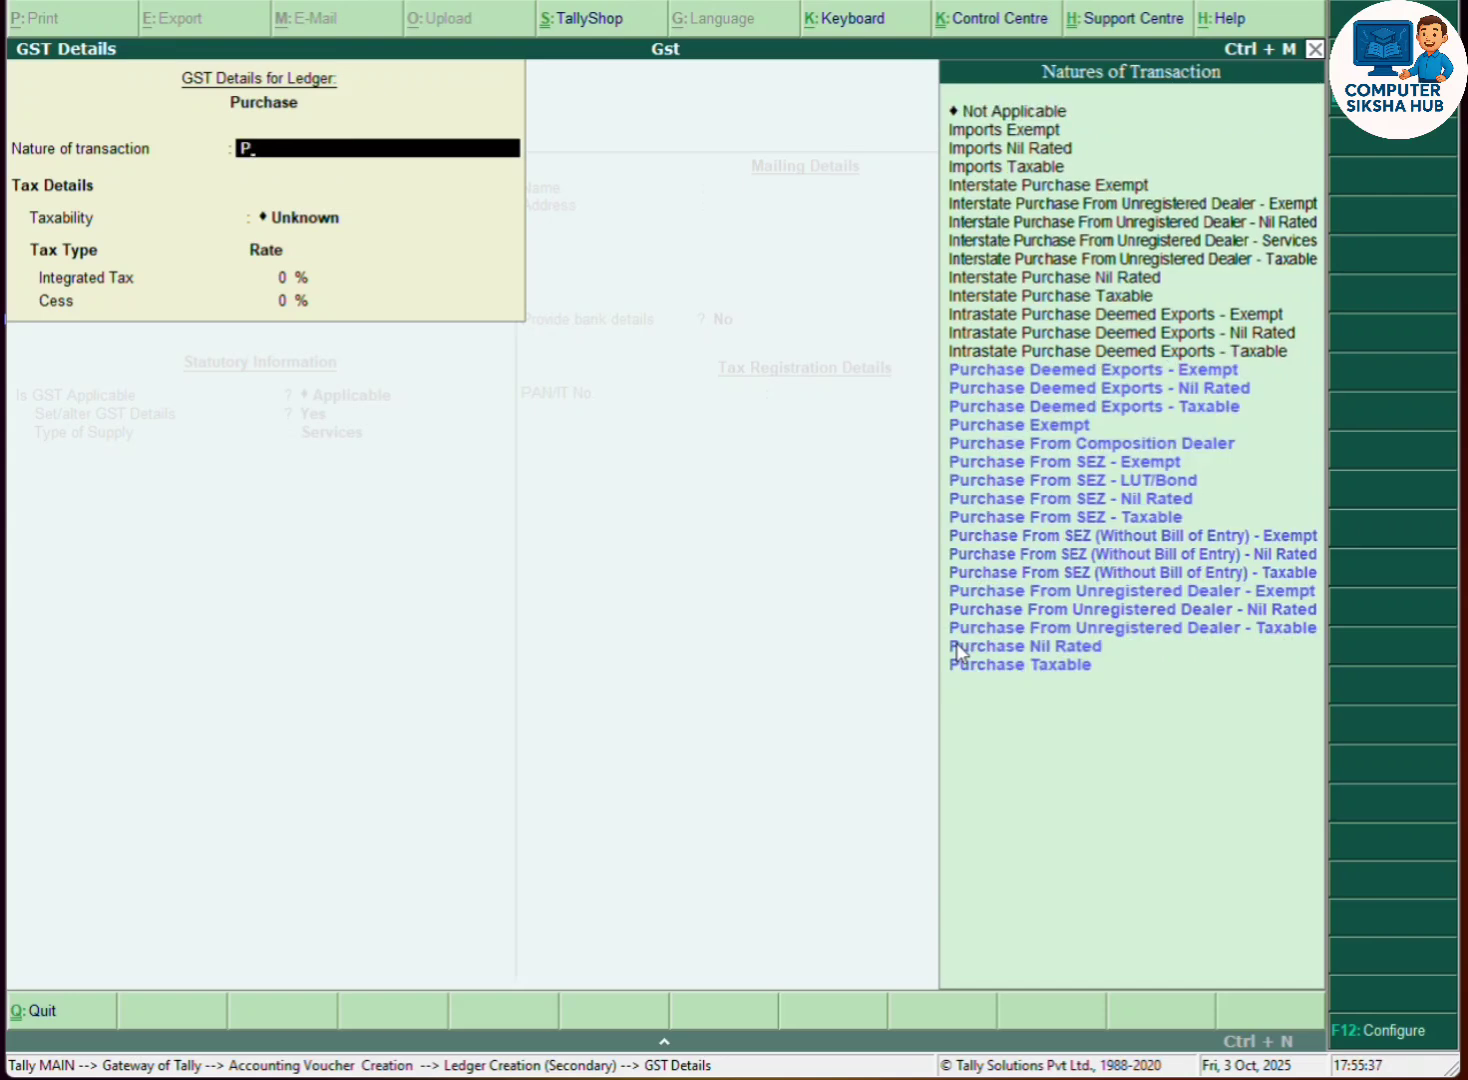
{"action": "key", "text": "Down"}
{"action": "key", "text": "Down"}
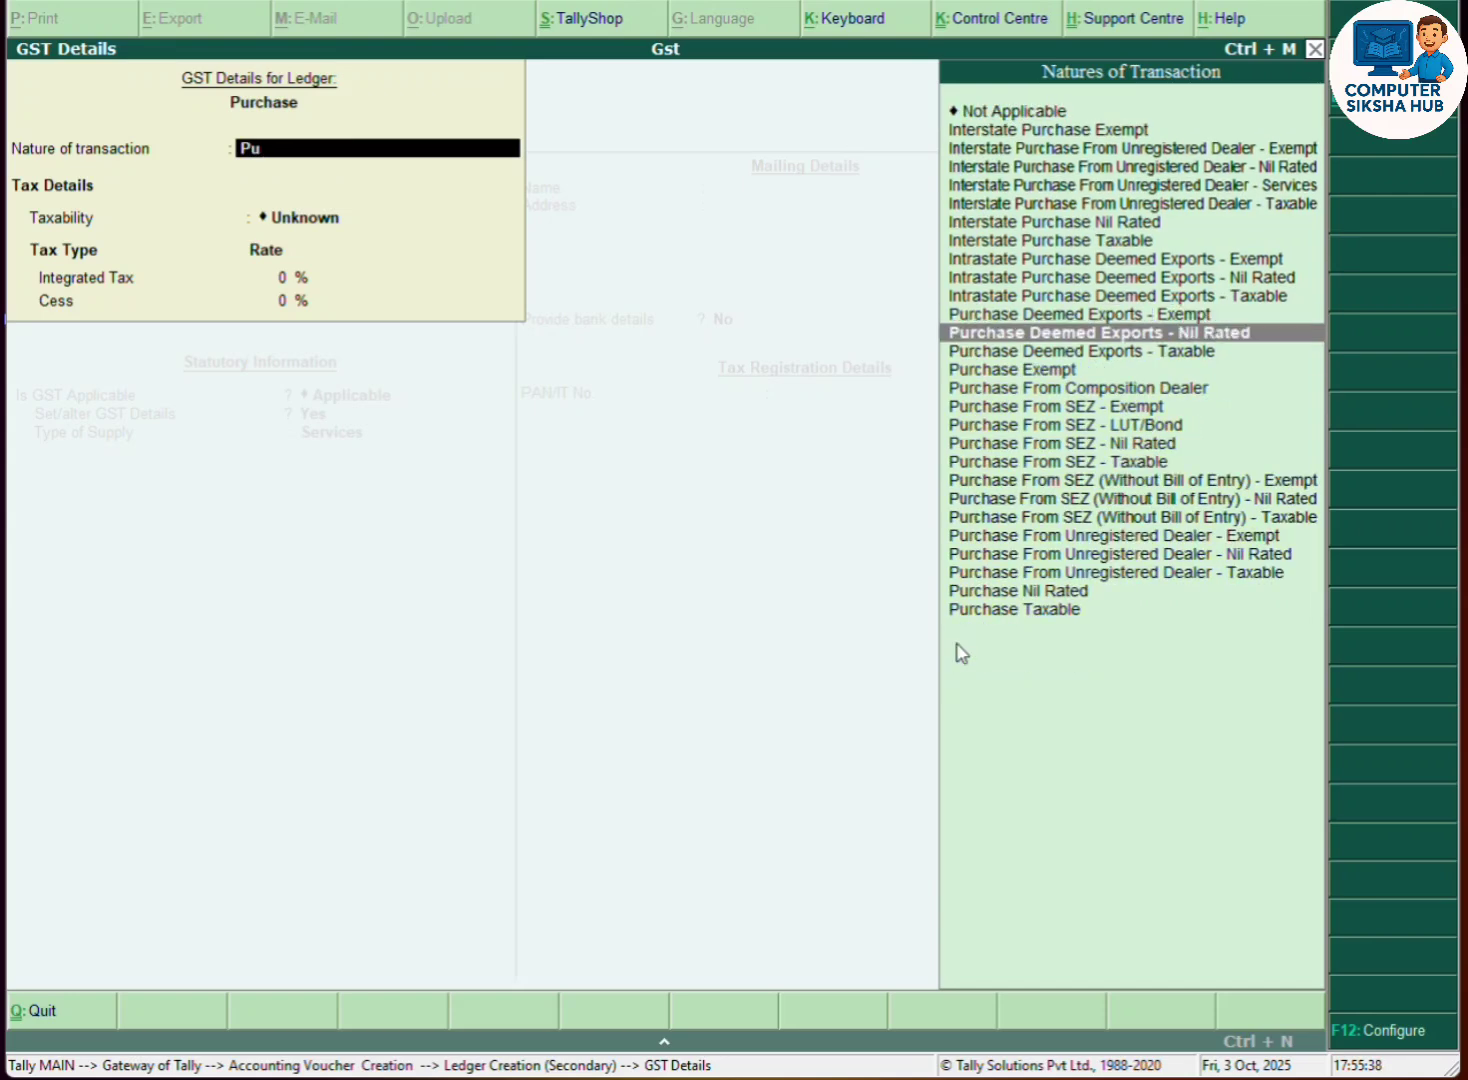
{"action": "key", "text": "Down"}
{"action": "key", "text": "Down"}
{"action": "key", "text": "Down"}
{"action": "key", "text": "Down"}
{"action": "key", "text": "Down"}
{"action": "key", "text": "Down"}
{"action": "key", "text": "Down"}
{"action": "key", "text": "Down"}
{"action": "key", "text": "Down"}
{"action": "key", "text": "Down"}
{"action": "key", "text": "Down"}
{"action": "key", "text": "Down"}
{"action": "key", "text": "Down"}
{"action": "key", "text": "Down"}
{"action": "key", "text": "Down"}
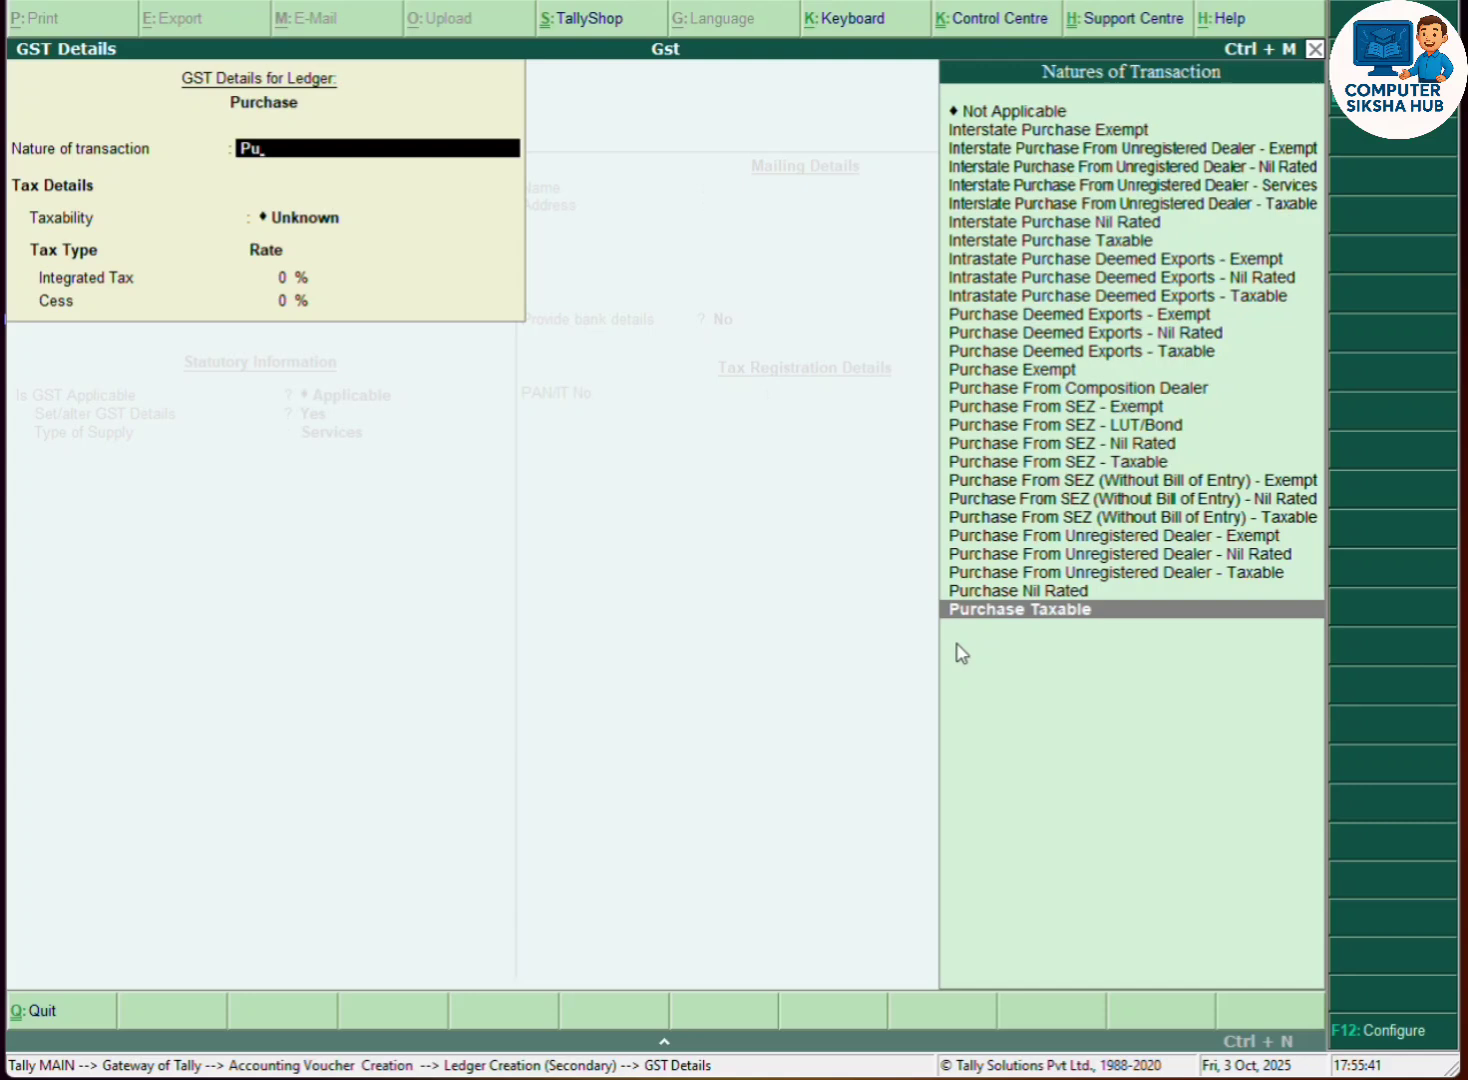
{"action": "key", "text": "Return"}
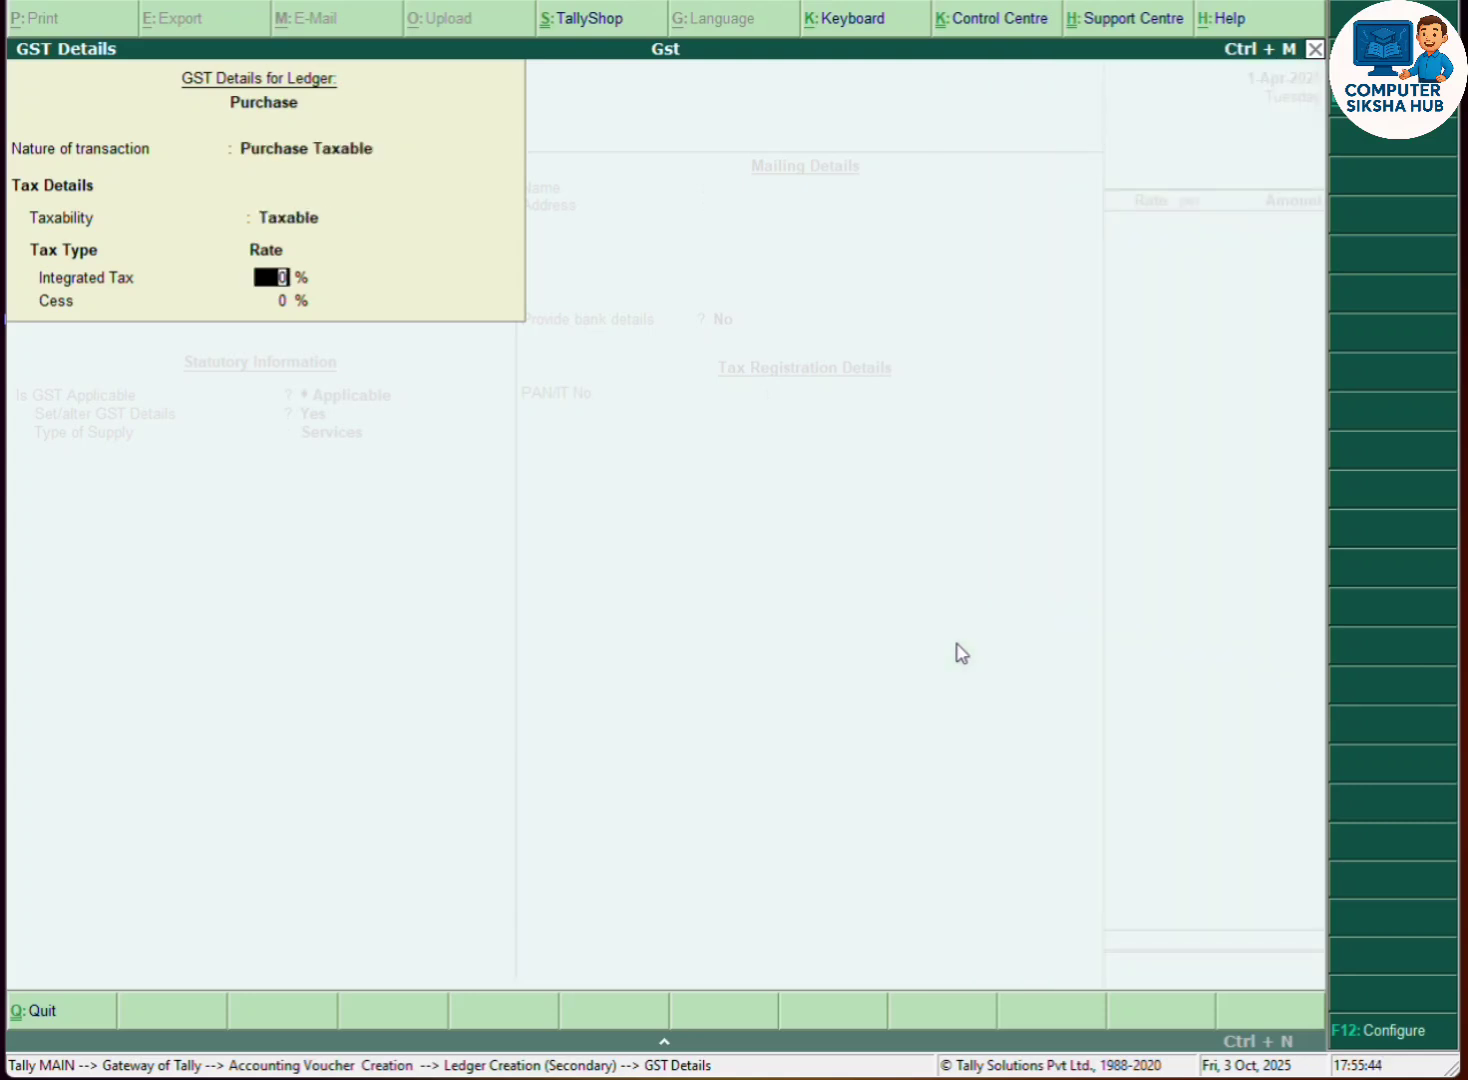
- Set the Purchase ledger's Integrated Tax and Cess rates to 18% each
{"action": "type", "text": "18"}
{"action": "key", "text": "Return"}
{"action": "key", "text": "Return"}
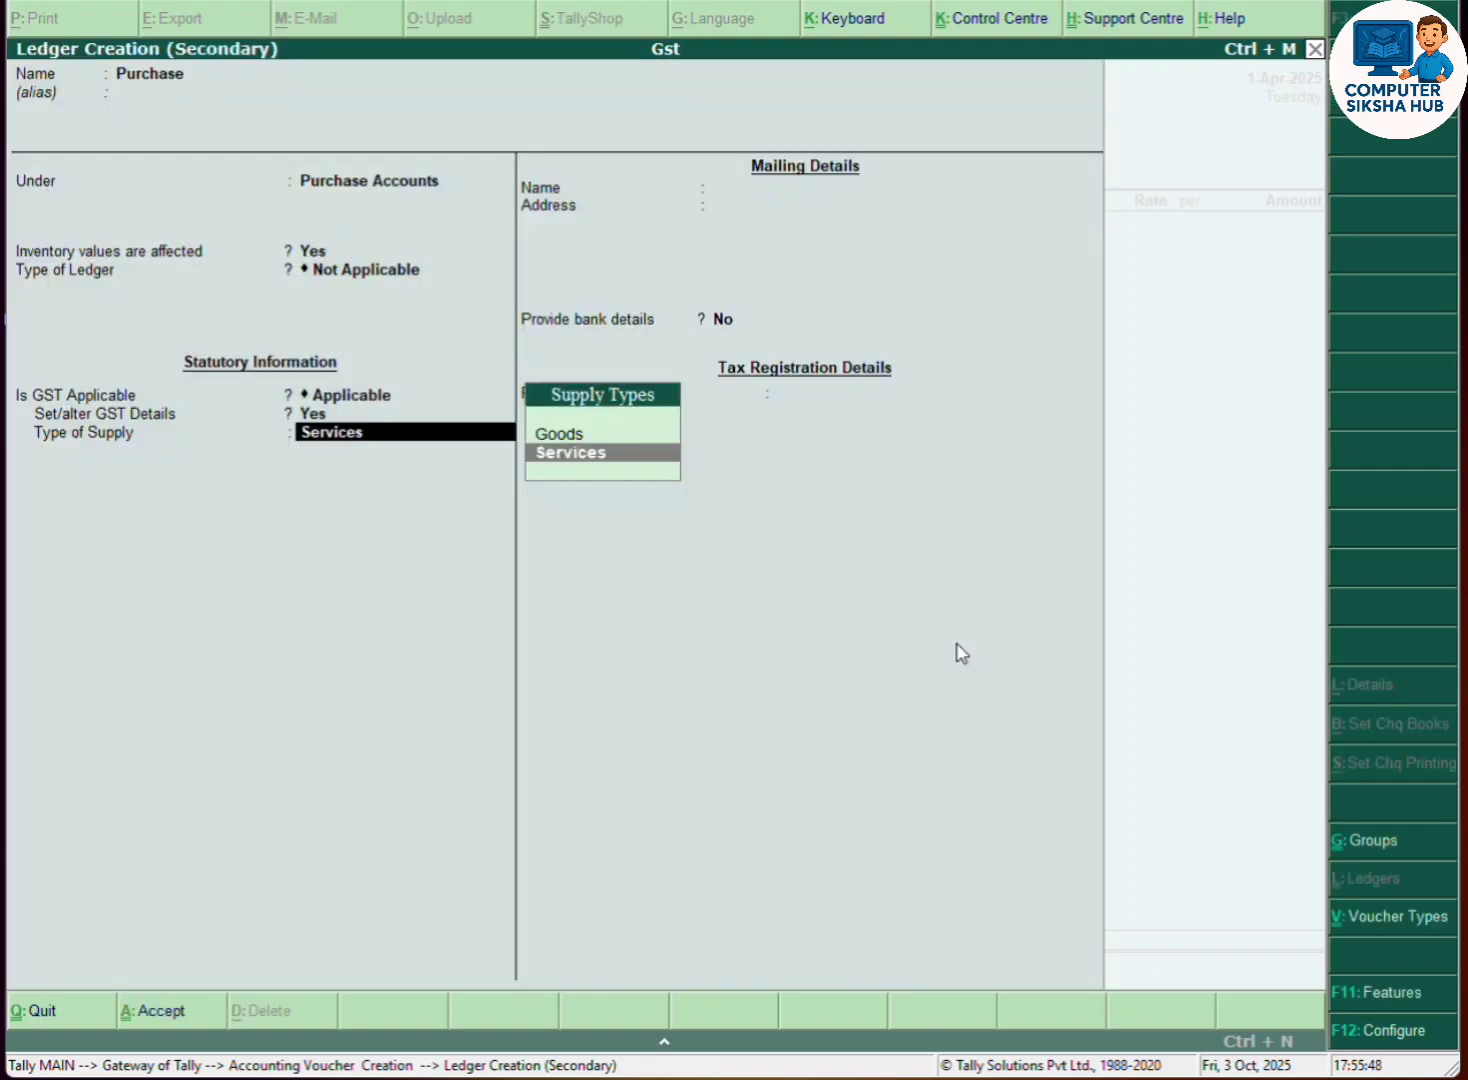
- Set the Purchase ledger's type of supply to Goods, and save the ledger after rechecking its GST details
{"action": "key", "text": "Up"}
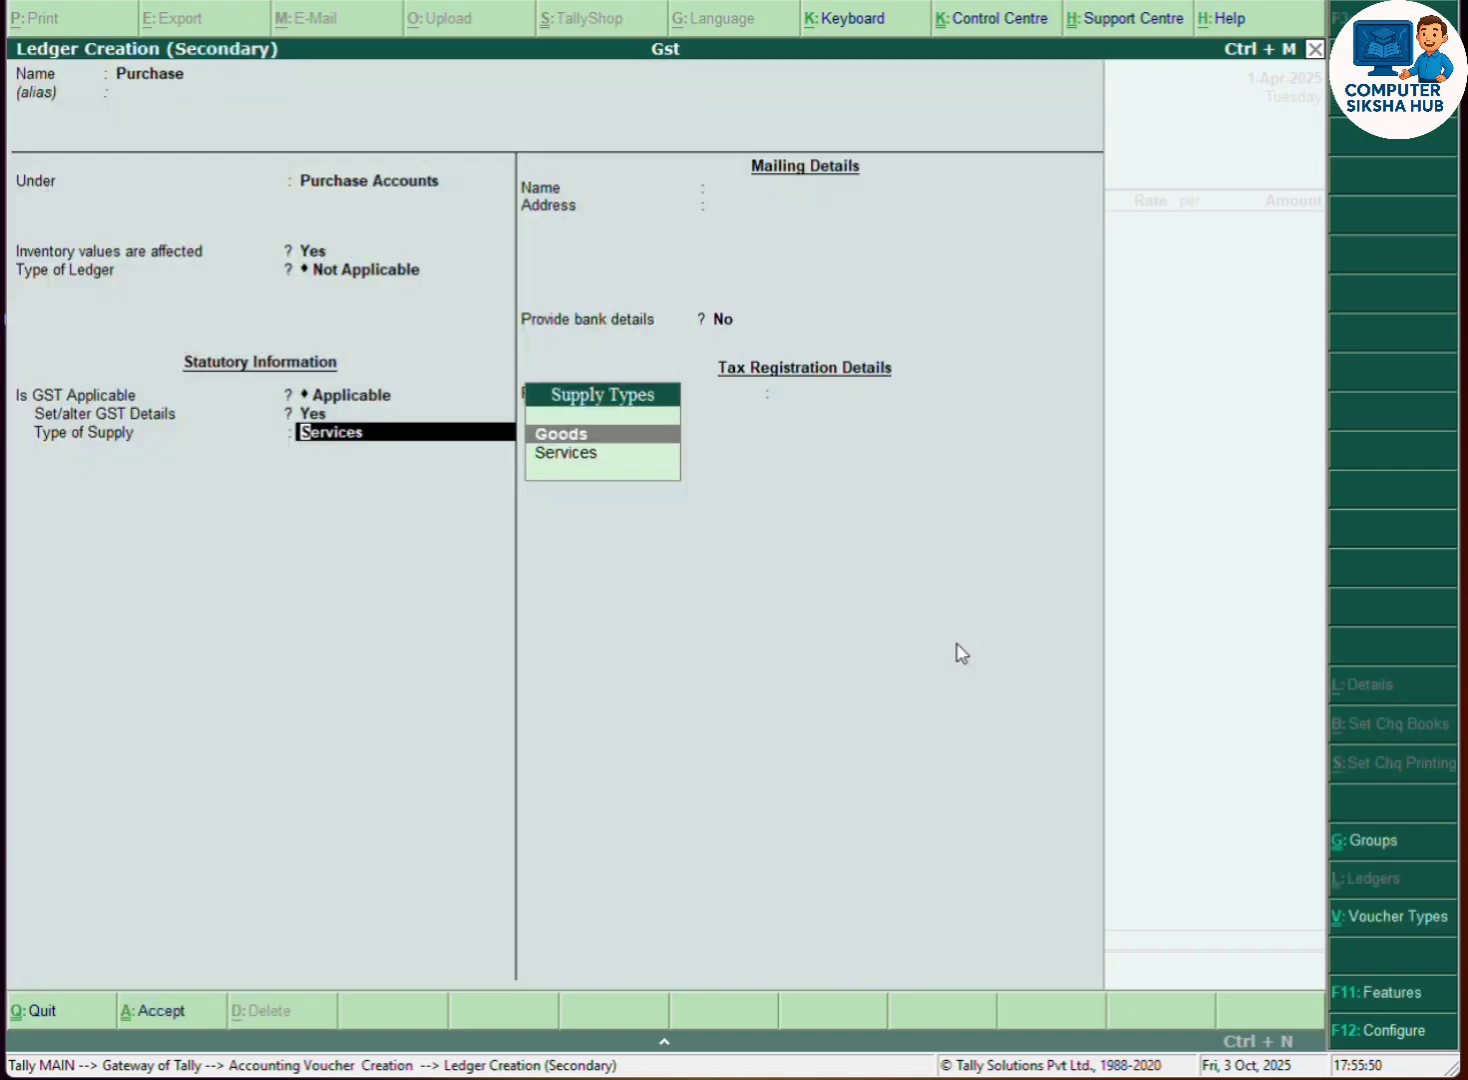
{"action": "key", "text": "Return"}
{"action": "key", "text": "BackSpace"}
{"action": "key", "text": "BackSpace"}
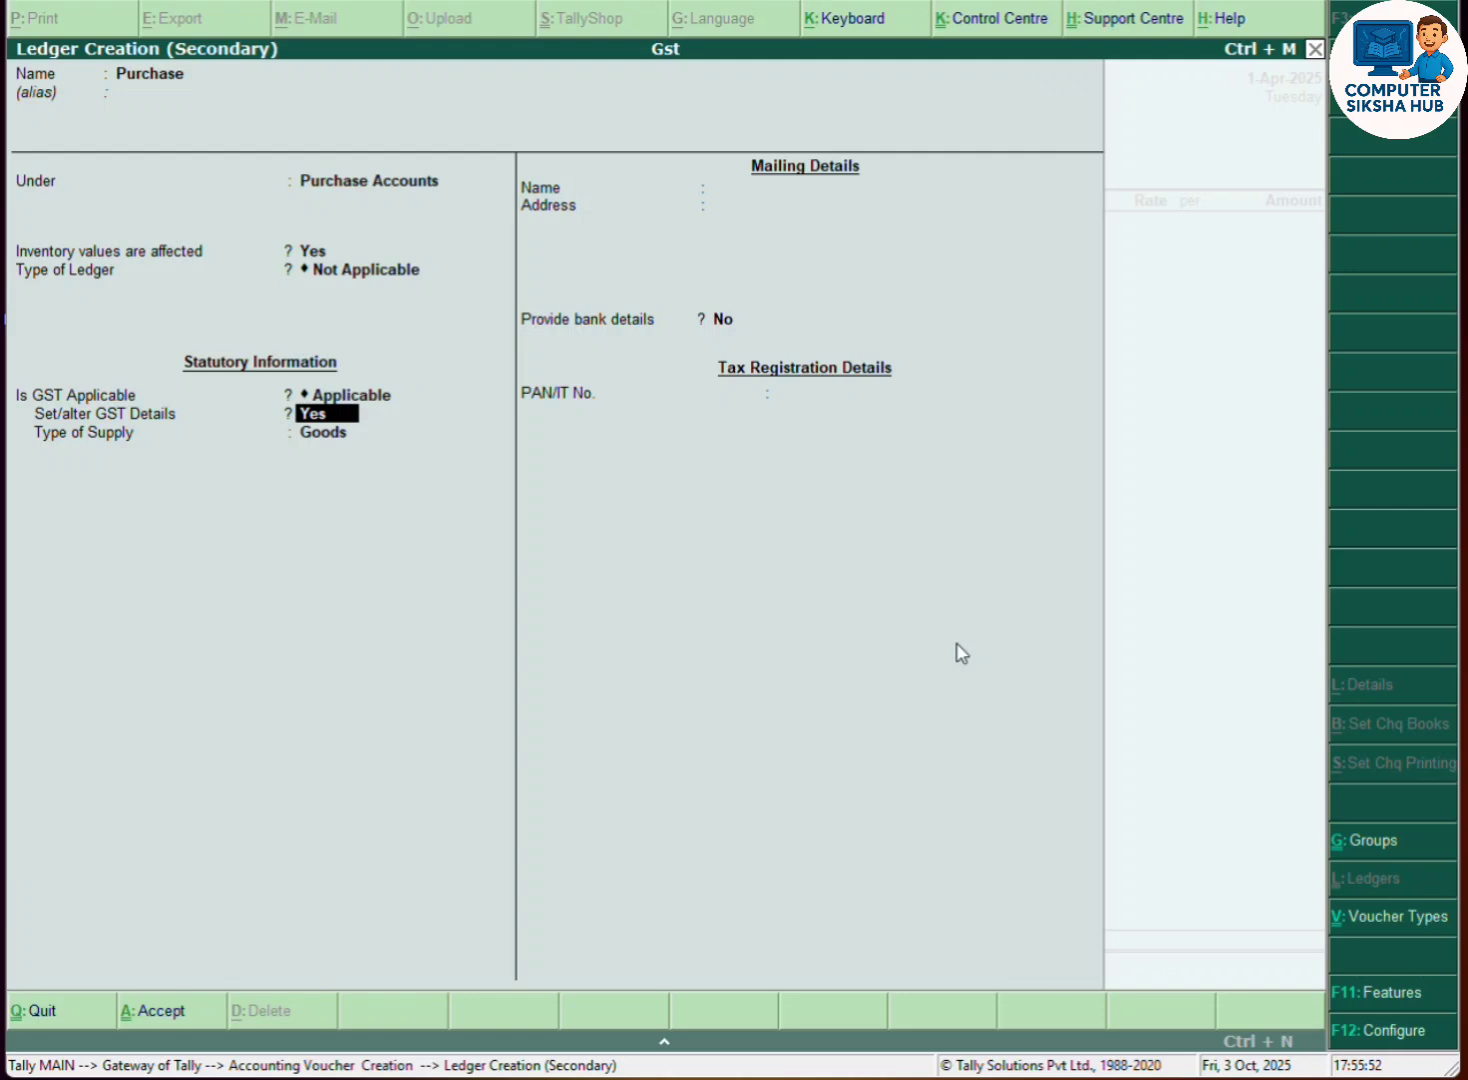
{"action": "key", "text": "Return"}
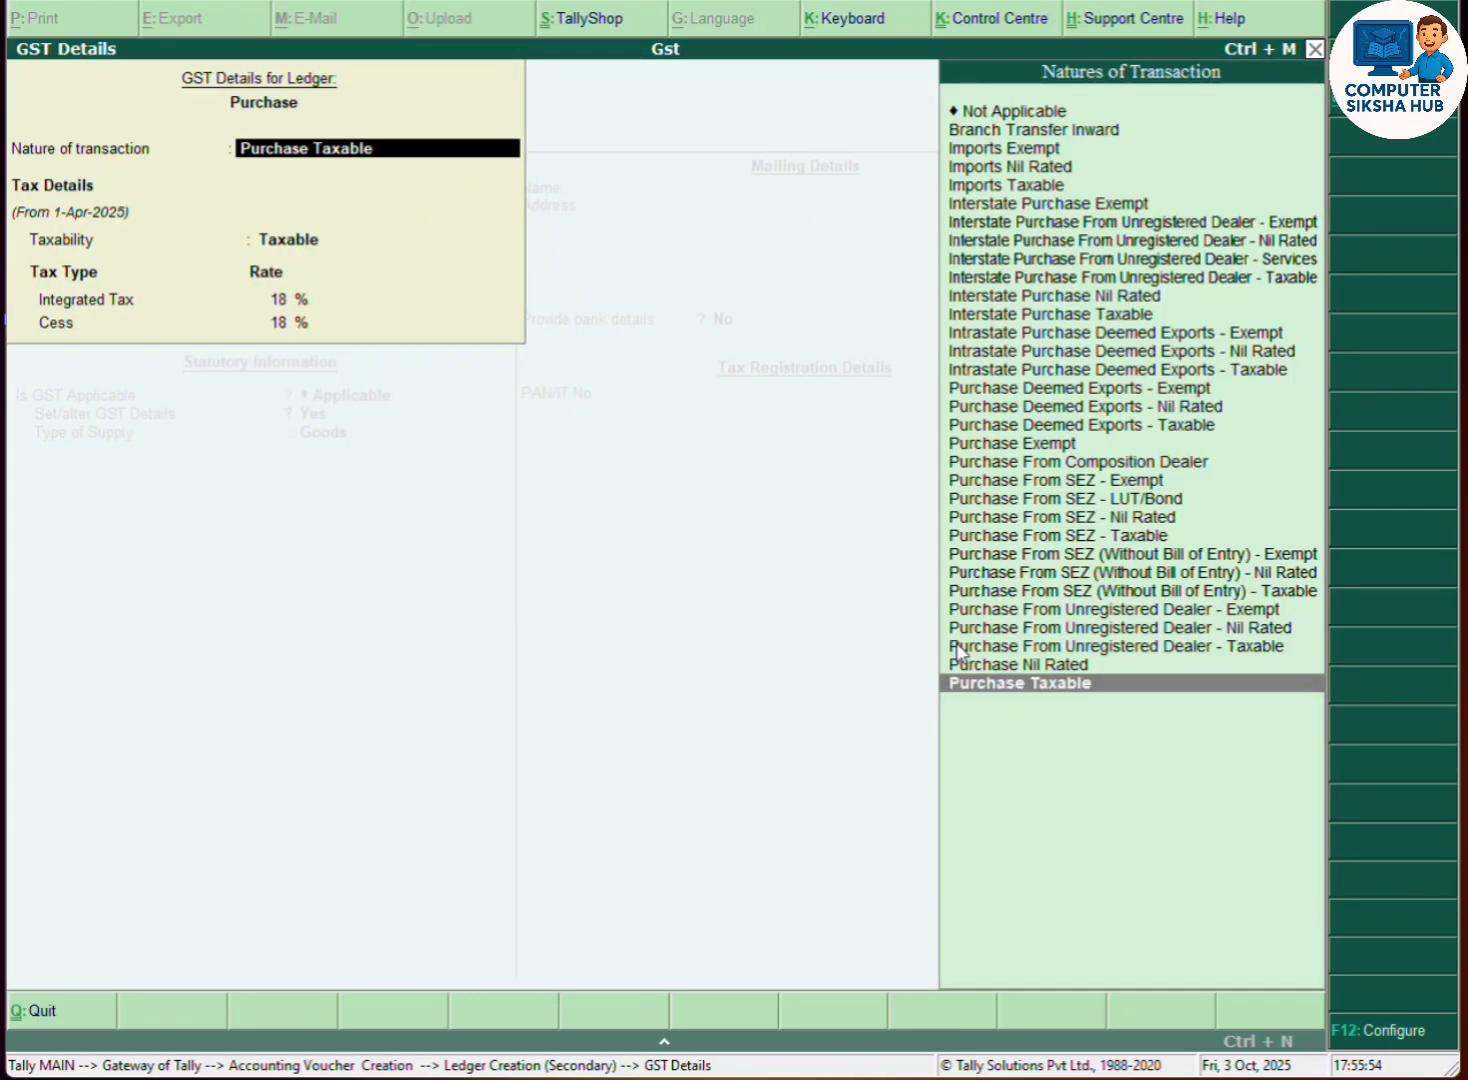
{"action": "key", "text": "Return"}
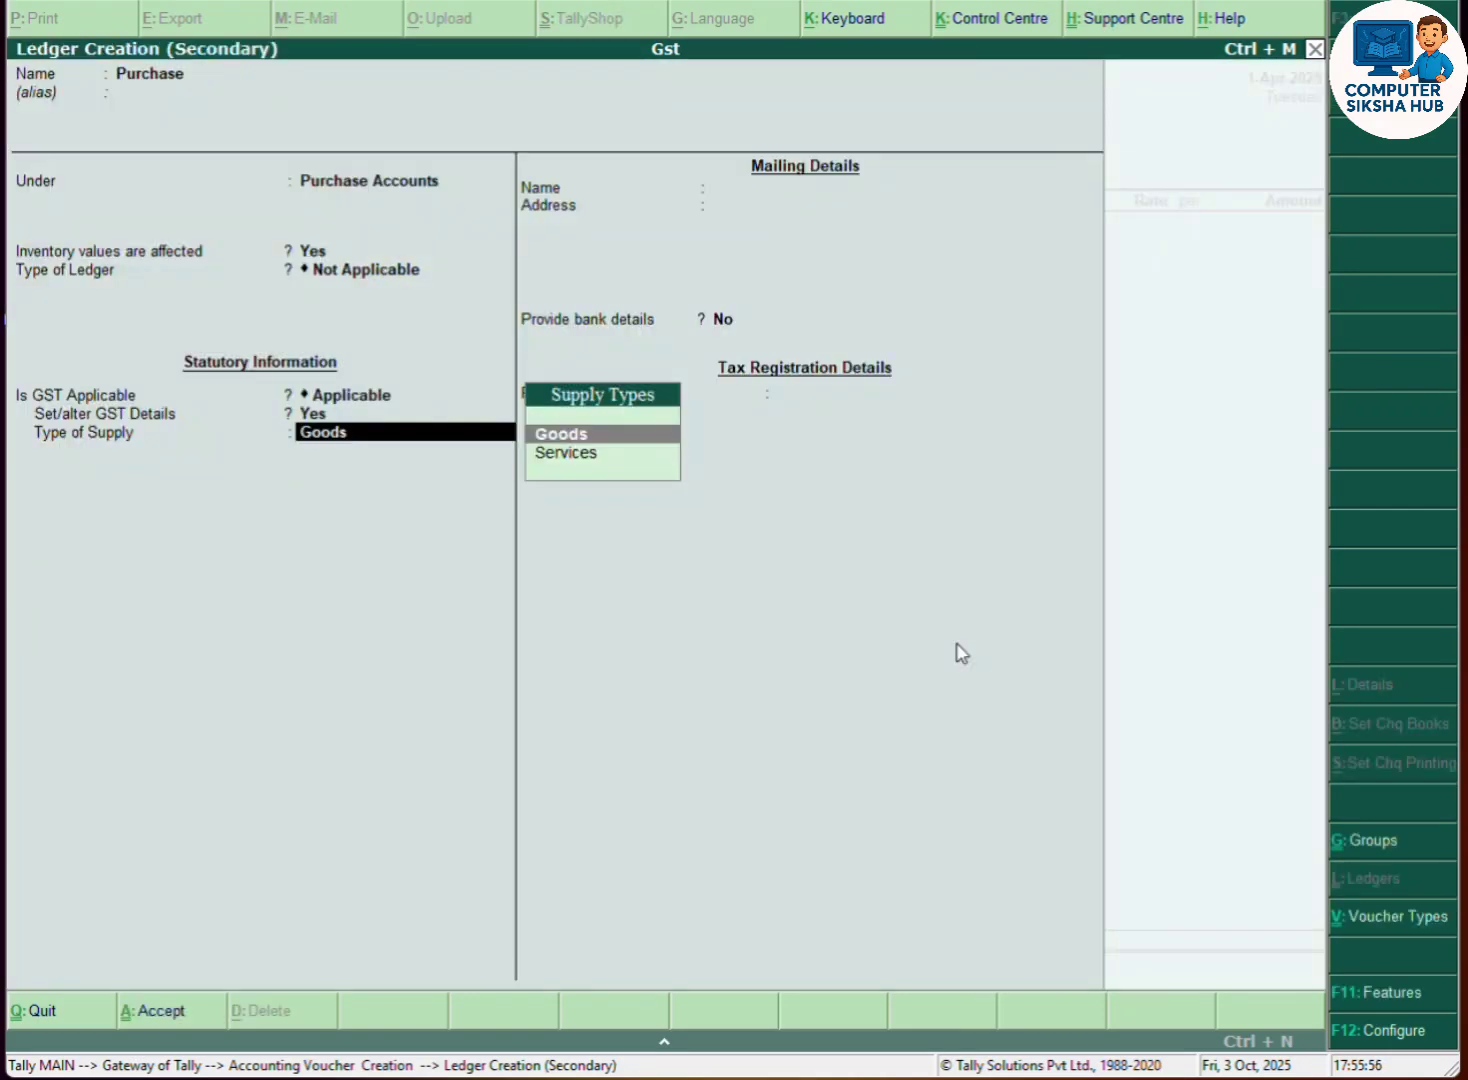
{"action": "key", "text": "Return"}
{"action": "key", "text": "ctrl+a"}
{"action": "key", "text": "Return"}
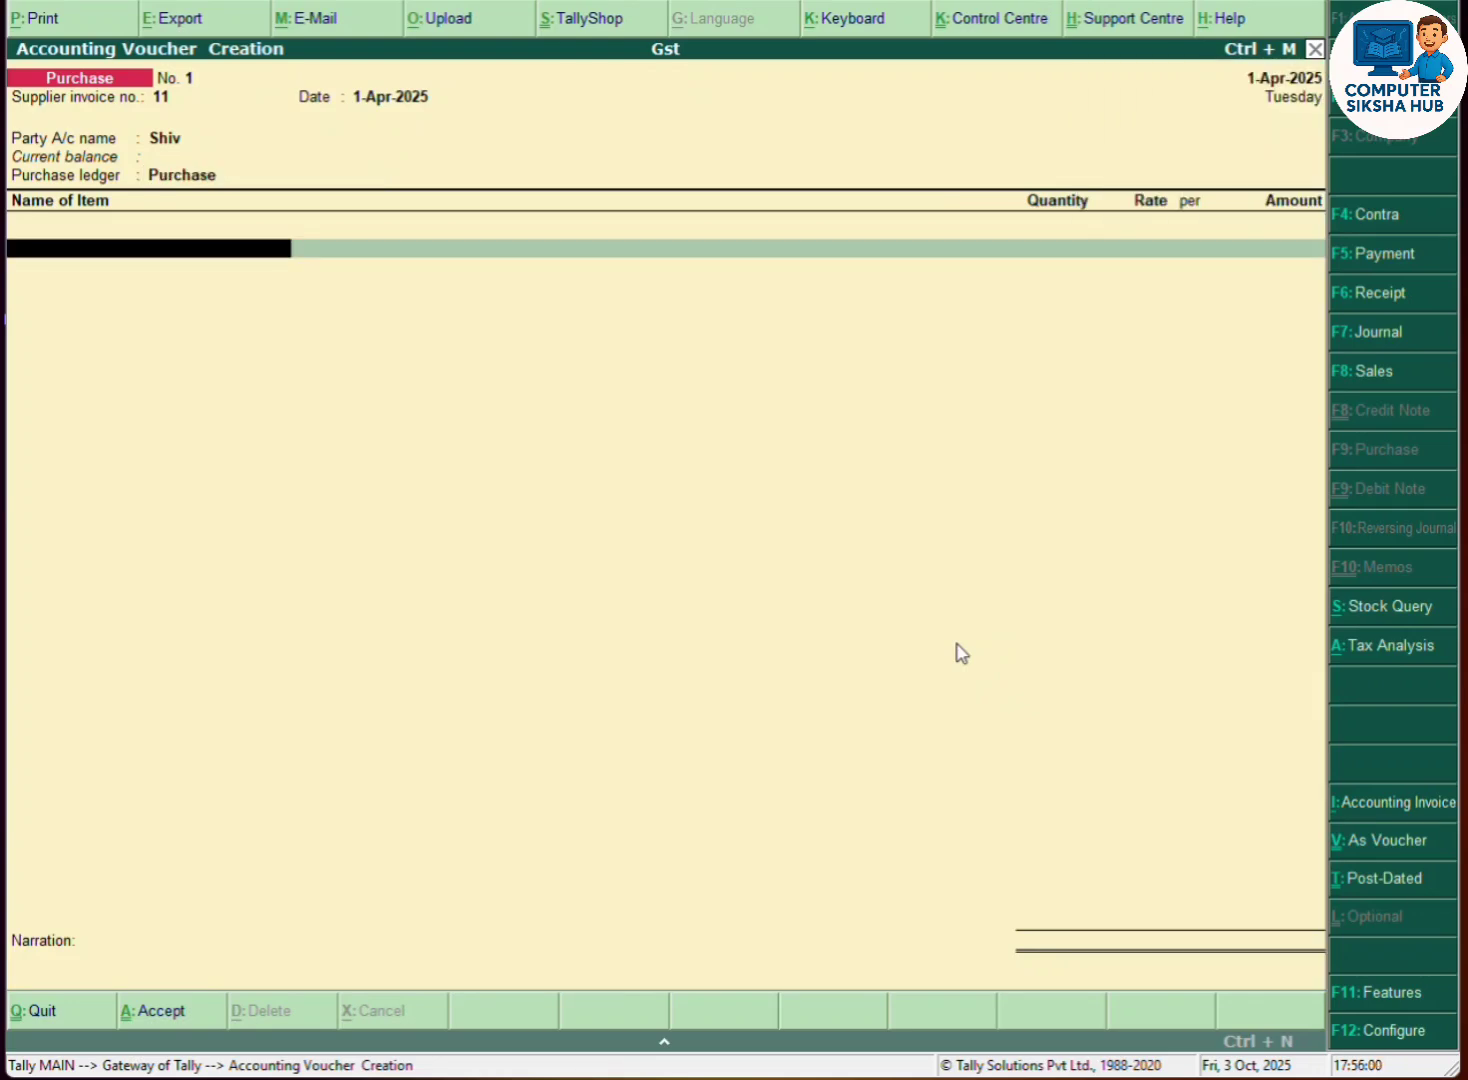
- Start a new stock item named Cpu under Primary from the voucher's item line
{"action": "key", "text": "alt+c"}
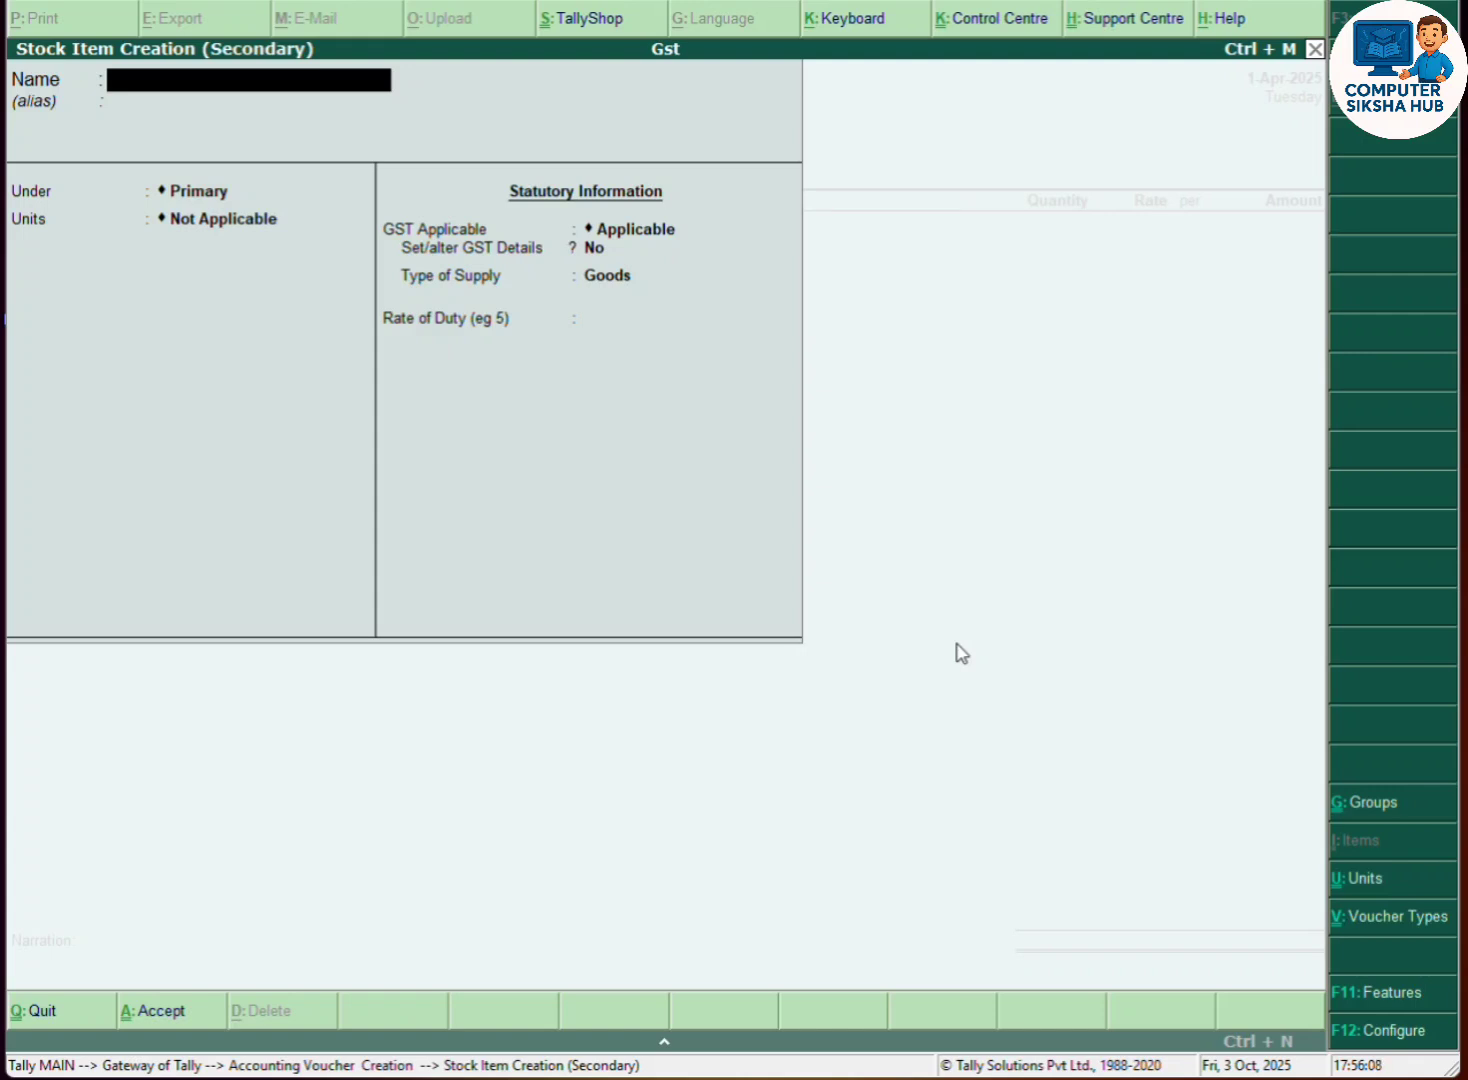
{"action": "type", "text": "Cpu"}
{"action": "key", "text": "Return"}
{"action": "key", "text": "Return"}
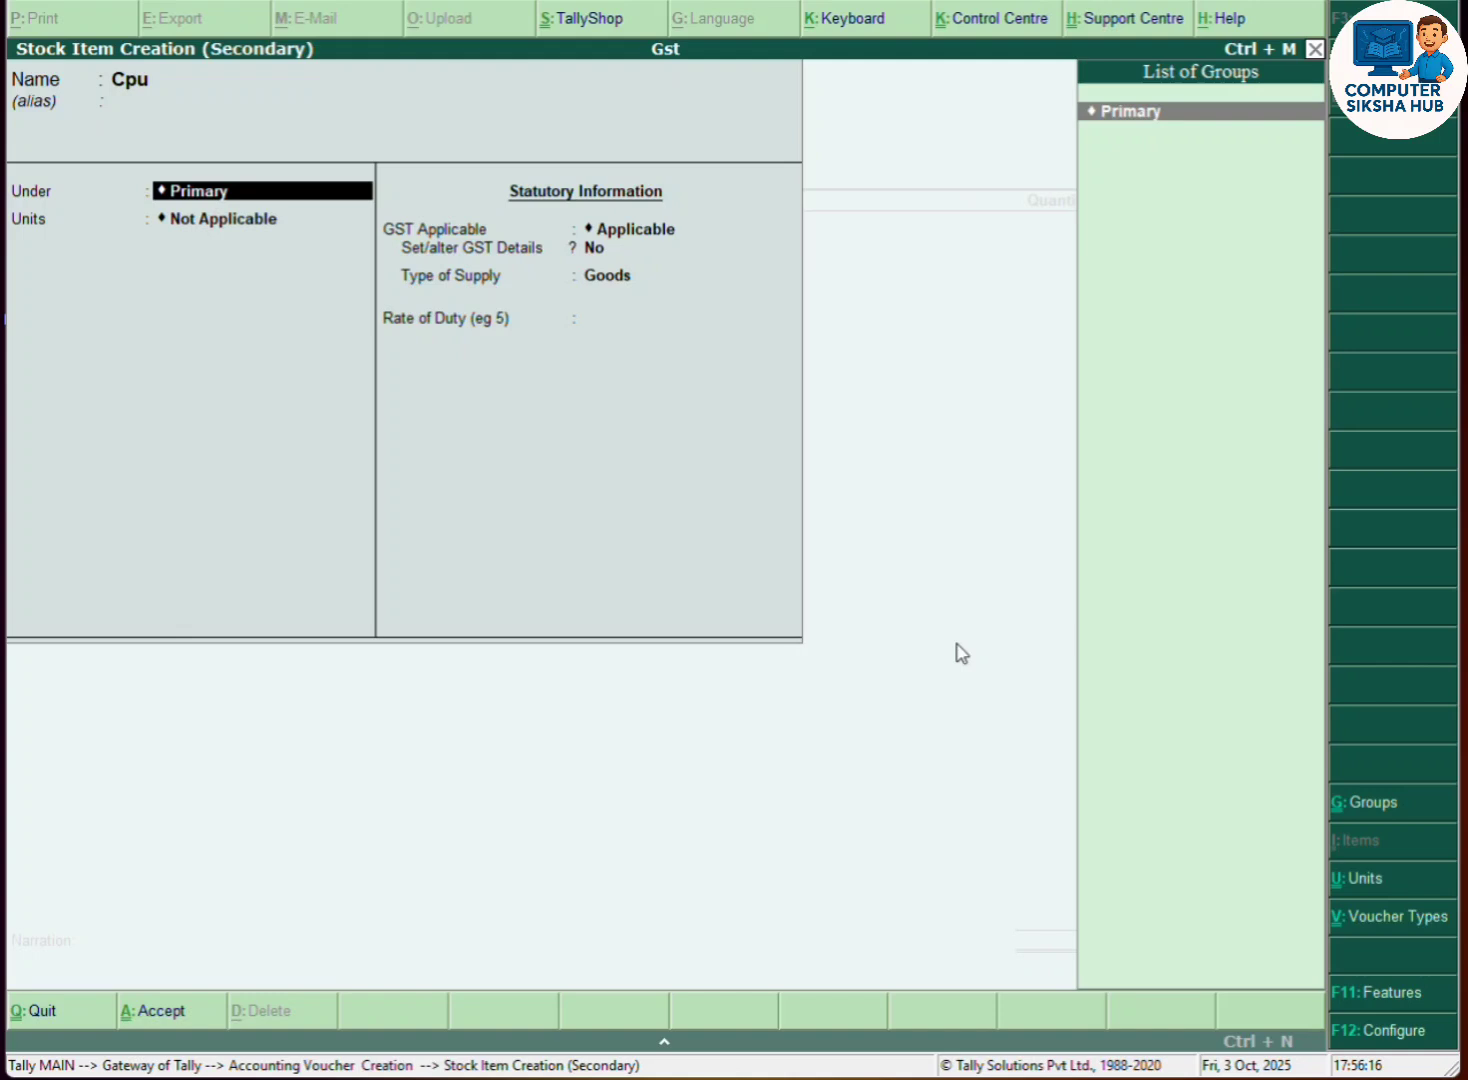
{"action": "key", "text": "Return"}
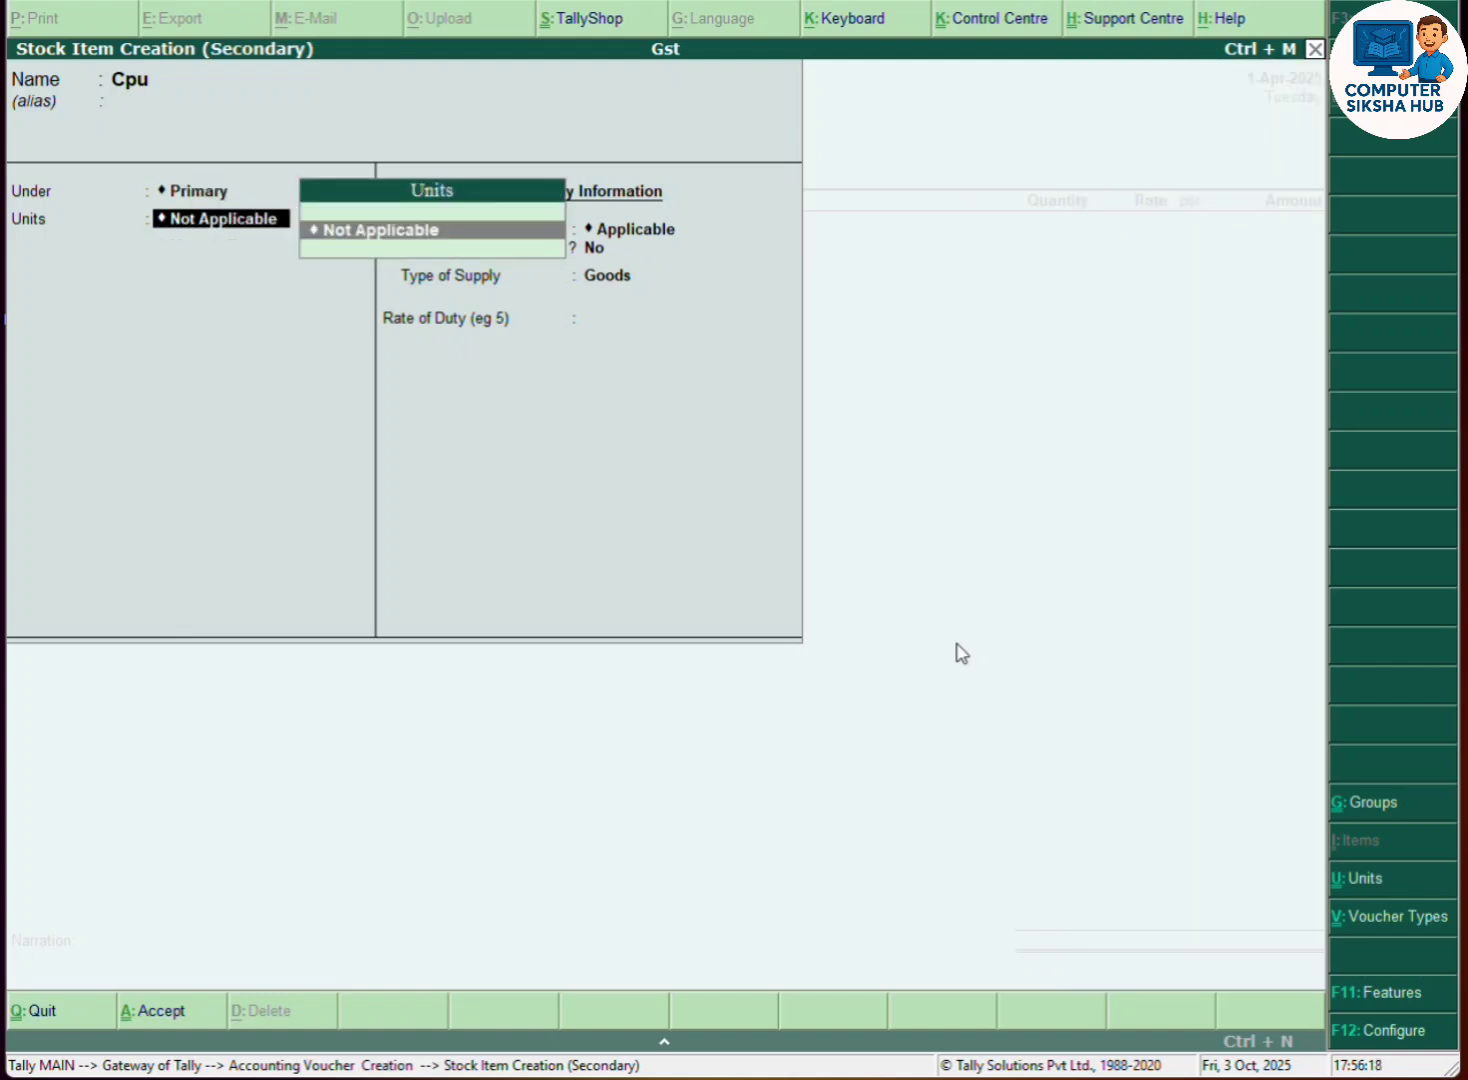
- Create a simple unit with symbol pcs, UQC PCS-PIECES and 0 decimal places for the Cpu item
{"action": "key", "text": "alt+c"}
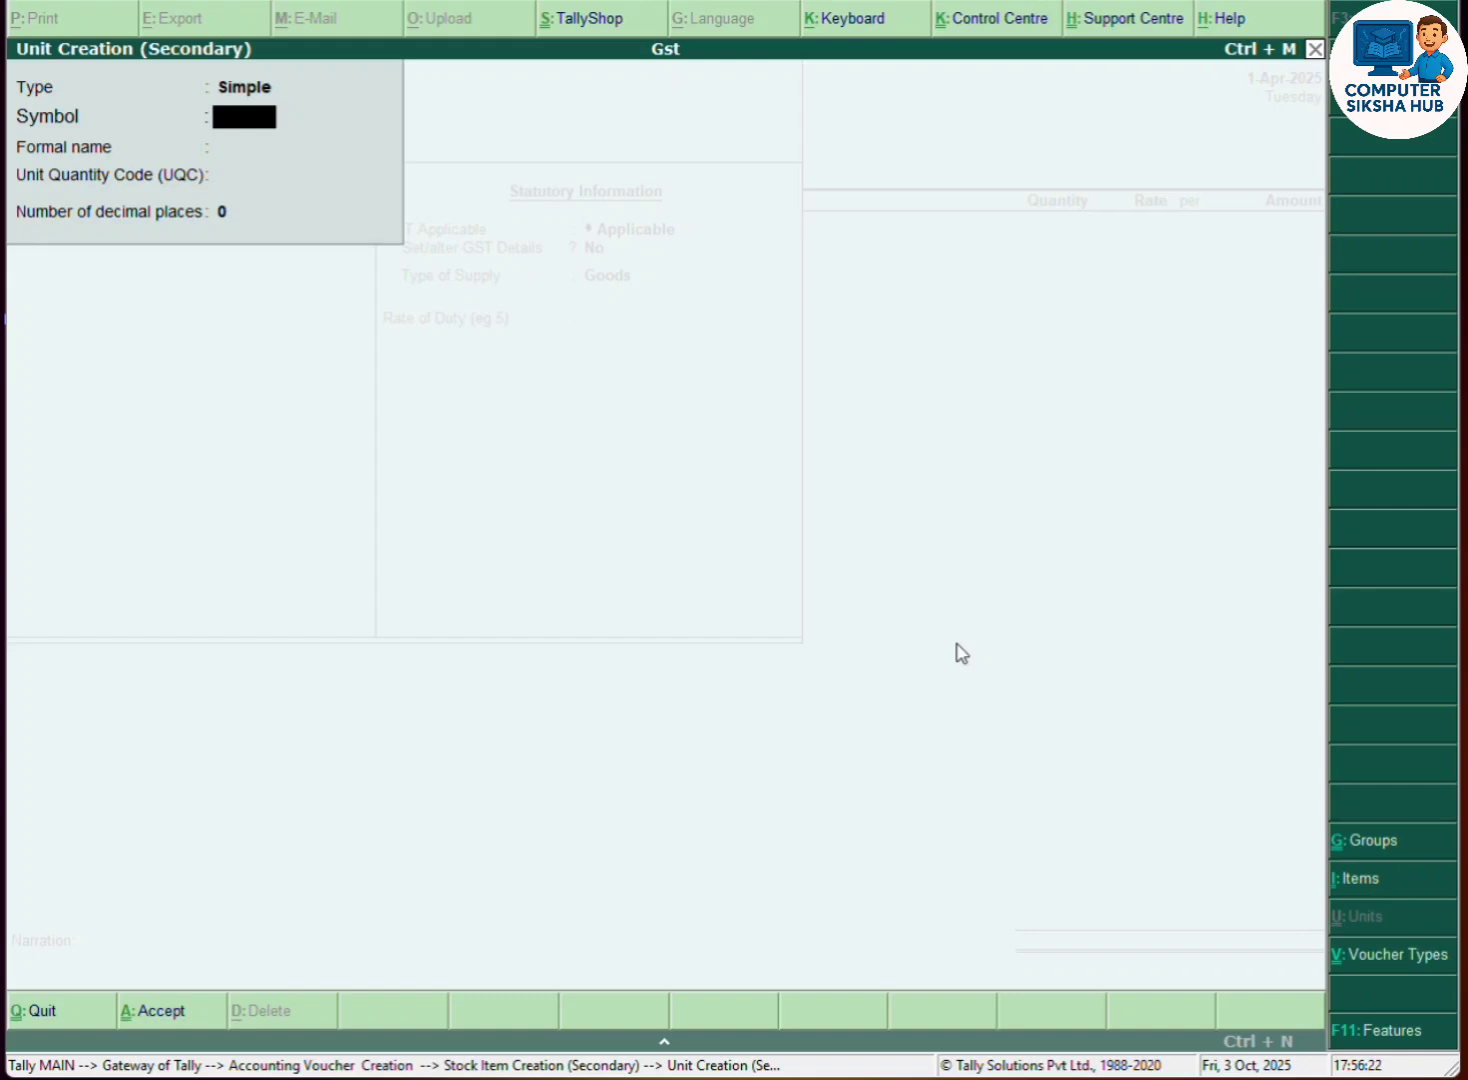
{"action": "type", "text": "pcs"}
{"action": "key", "text": "Return"}
{"action": "key", "text": "Return"}
{"action": "type", "text": "p"}
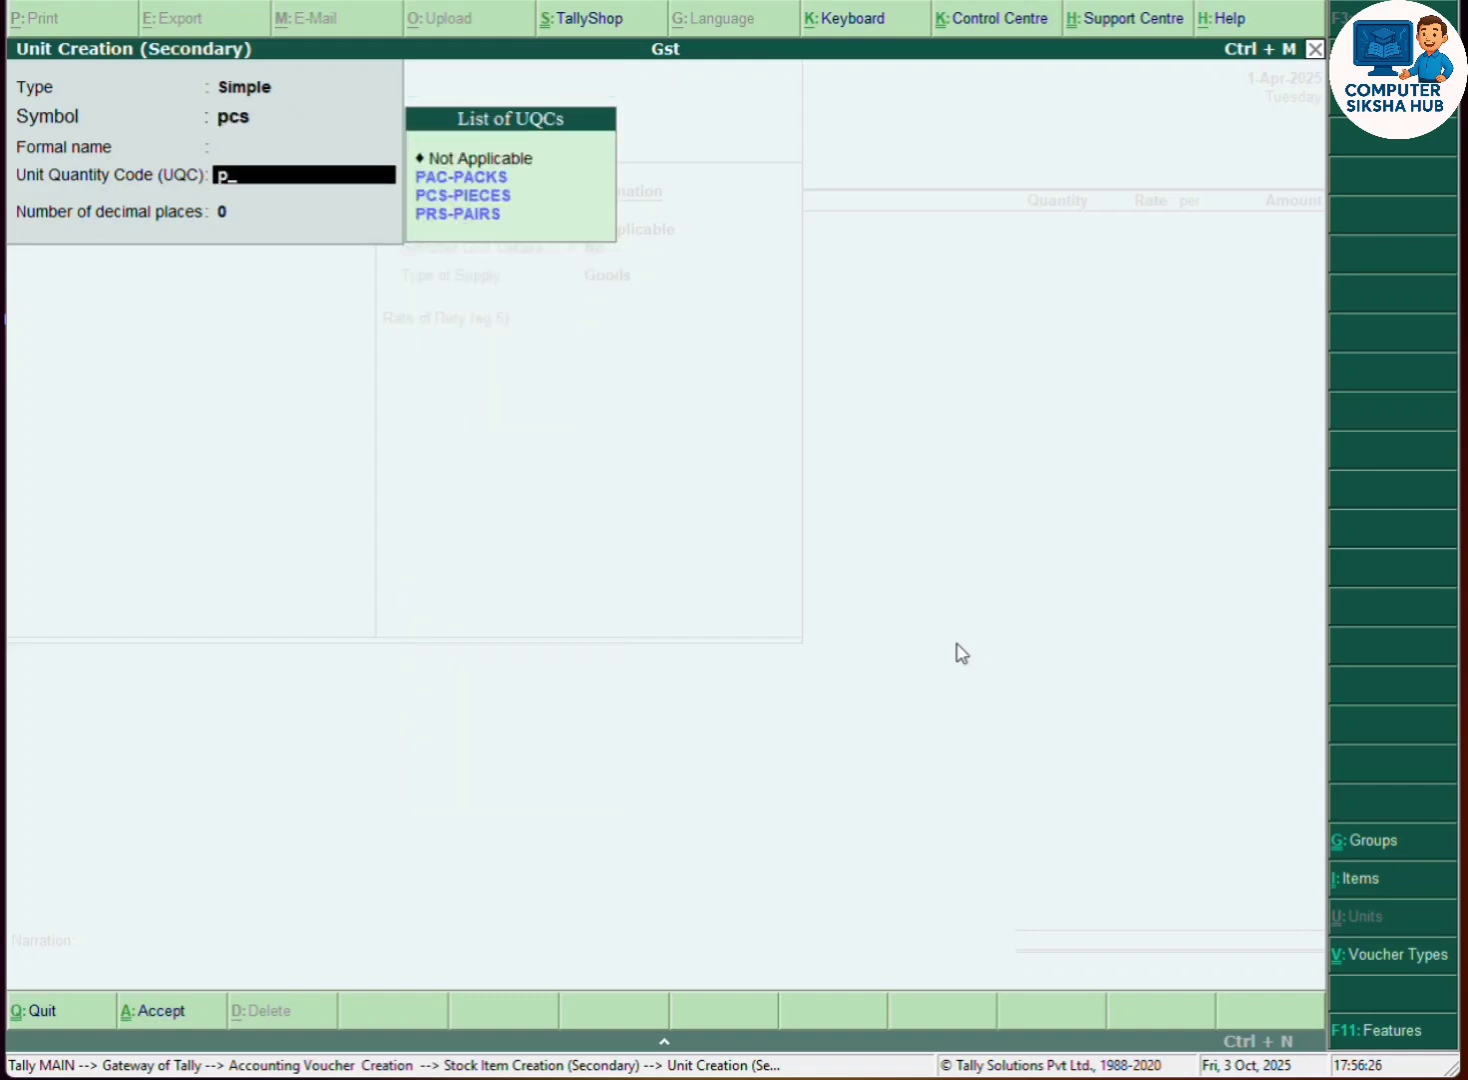
{"action": "type", "text": "ie"}
{"action": "key", "text": "Down"}
{"action": "key", "text": "Down"}
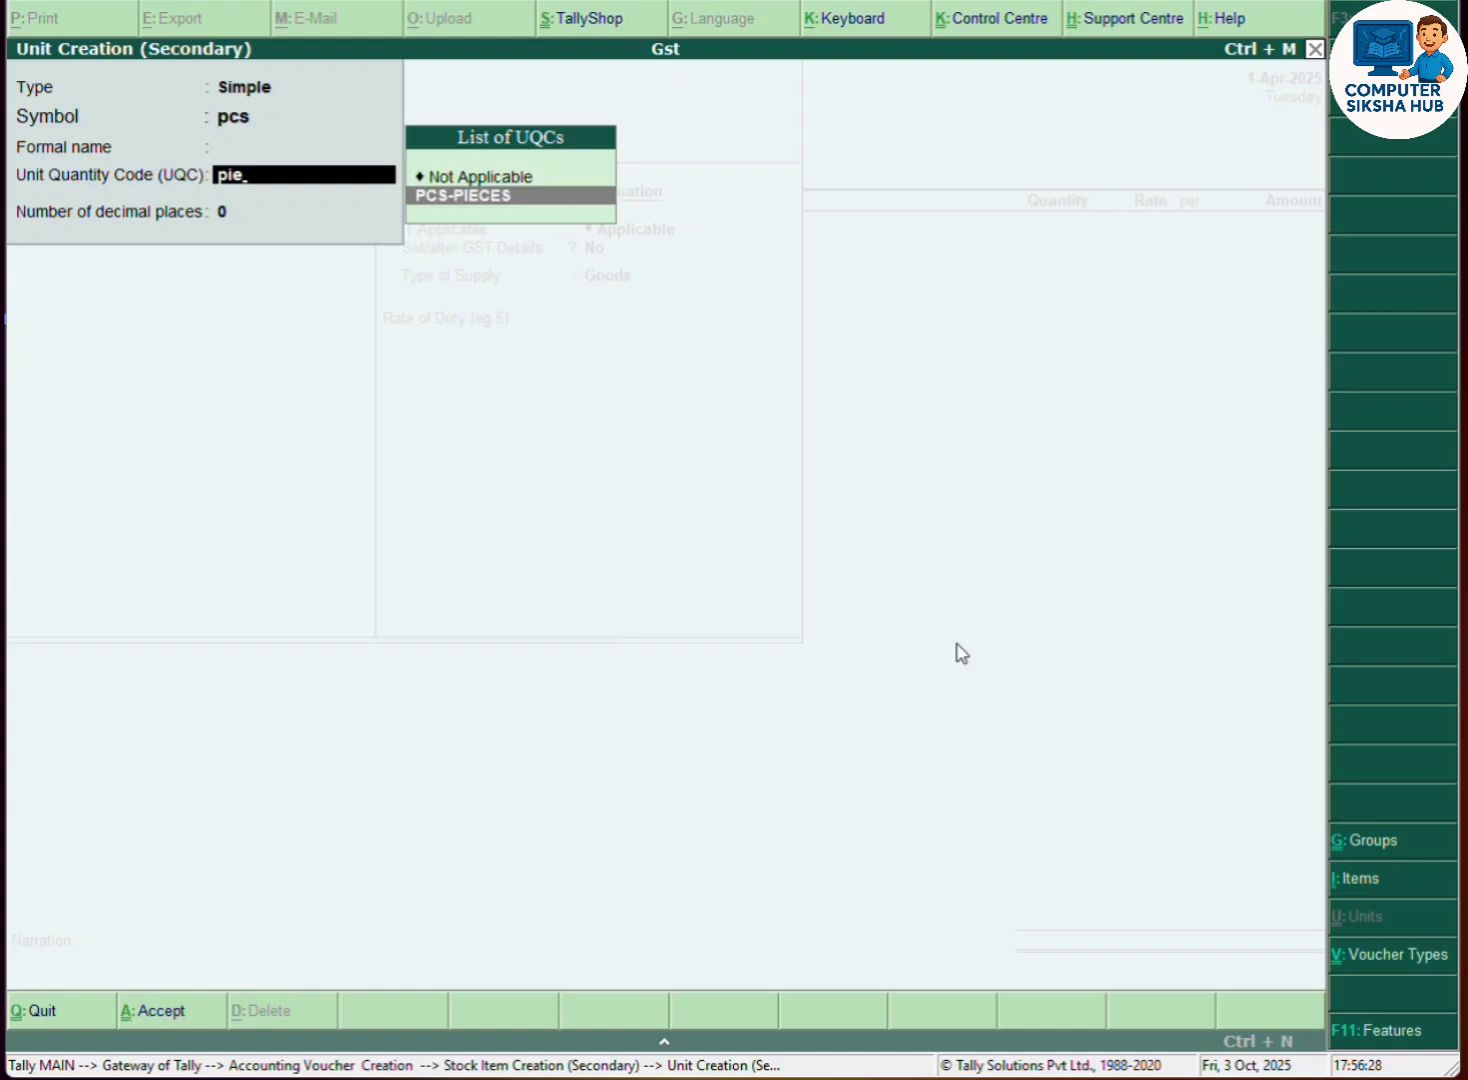
{"action": "key", "text": "Return"}
{"action": "key", "text": "Return"}
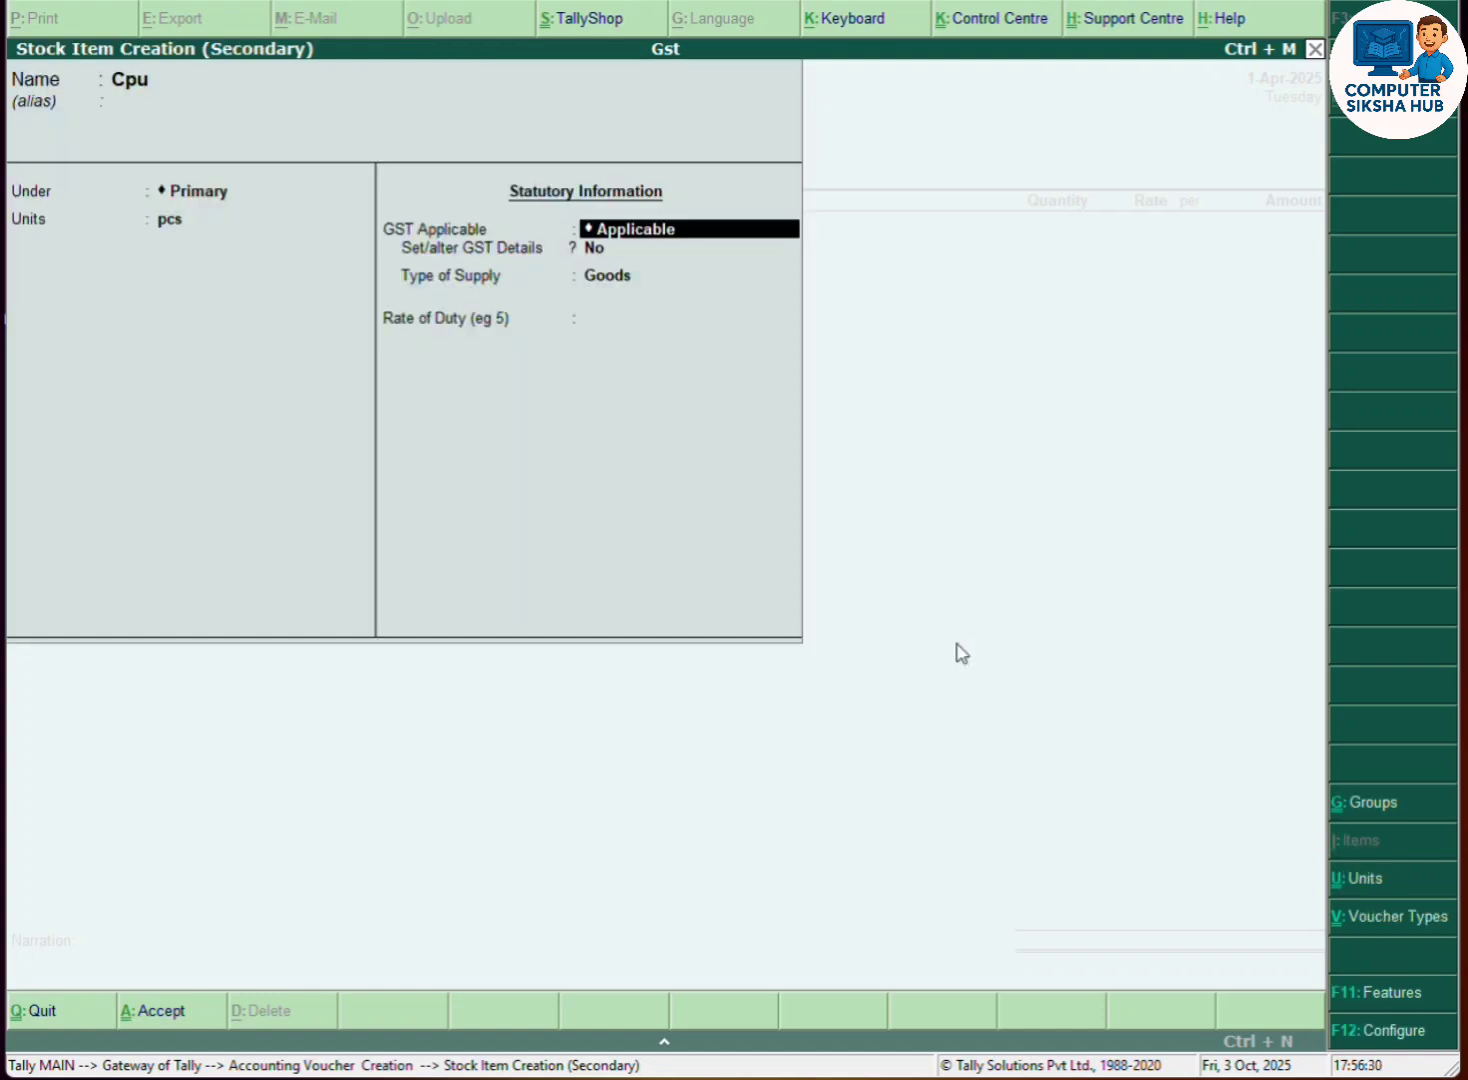
- Enable Set/alter GST details for the Cpu item, with calculation type On Value and taxability Taxable
{"action": "key", "text": "Return"}
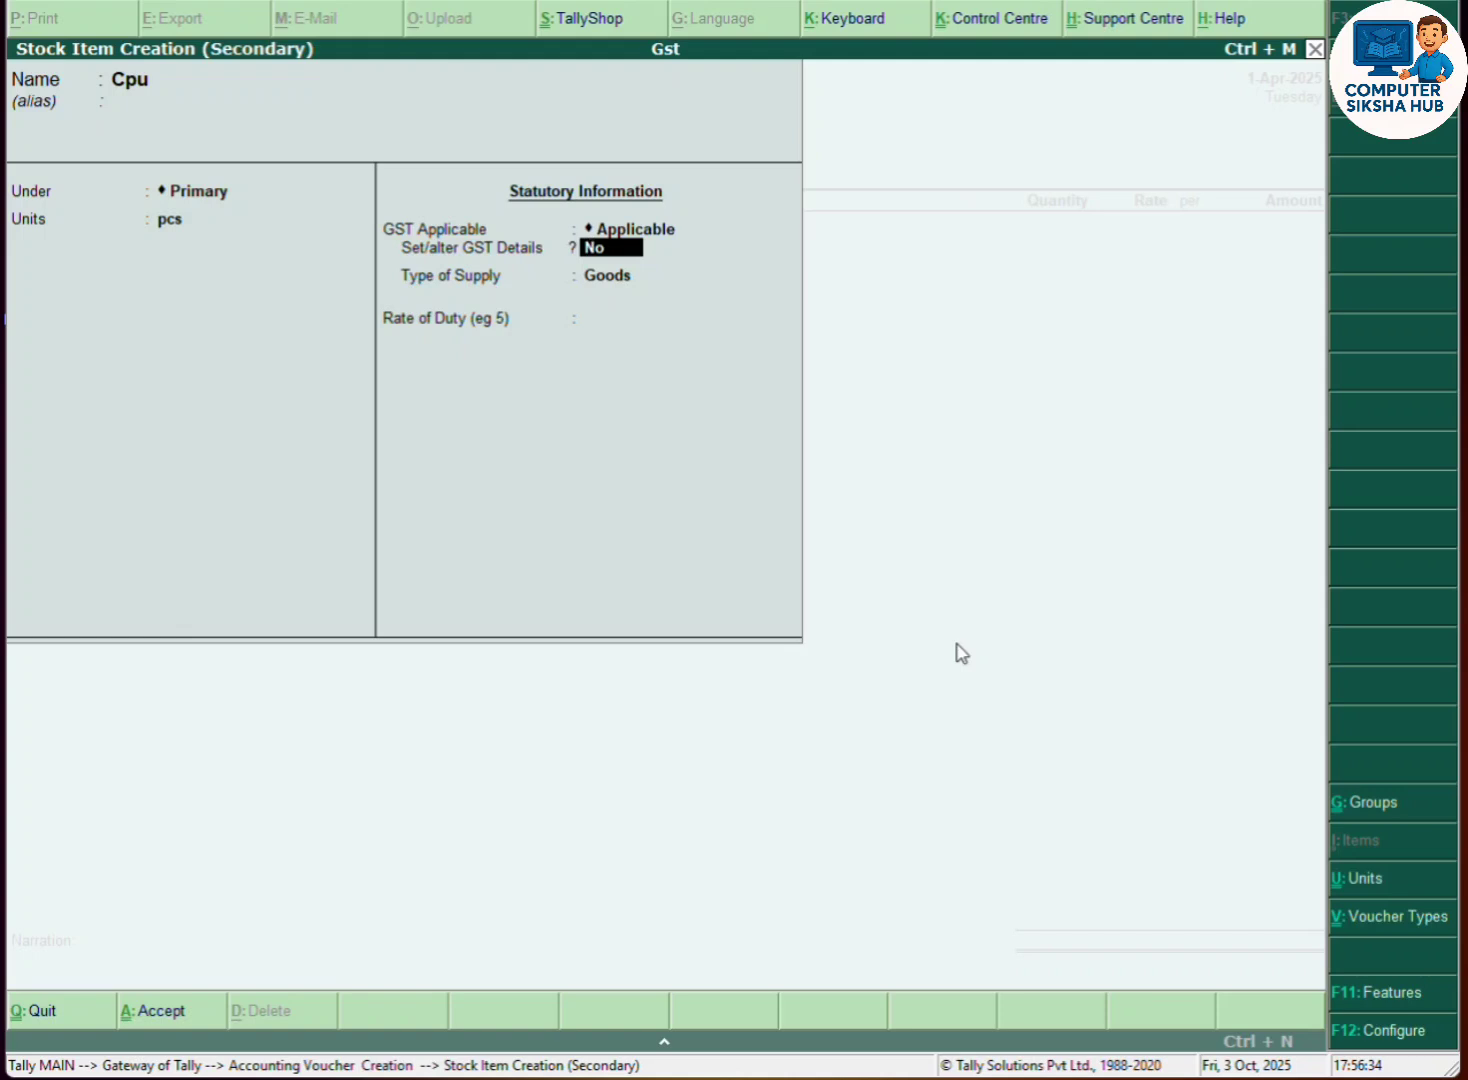
{"action": "type", "text": "y"}
{"action": "key", "text": "Return"}
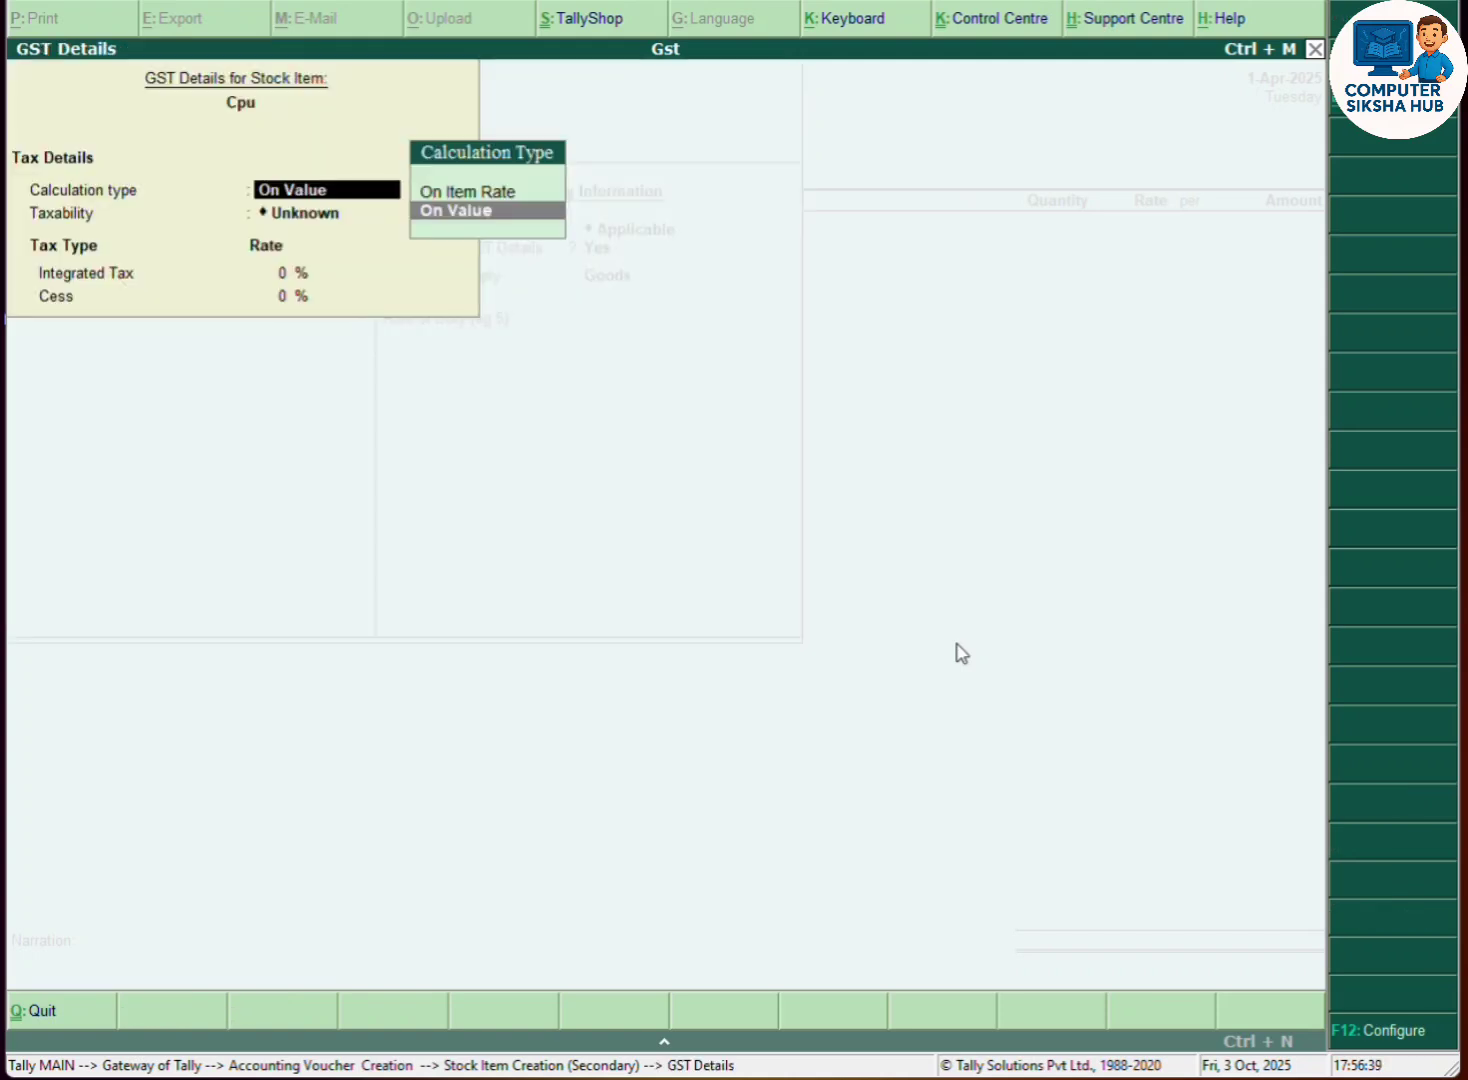
{"action": "key", "text": "Return"}
{"action": "key", "text": "Down"}
{"action": "key", "text": "Down"}
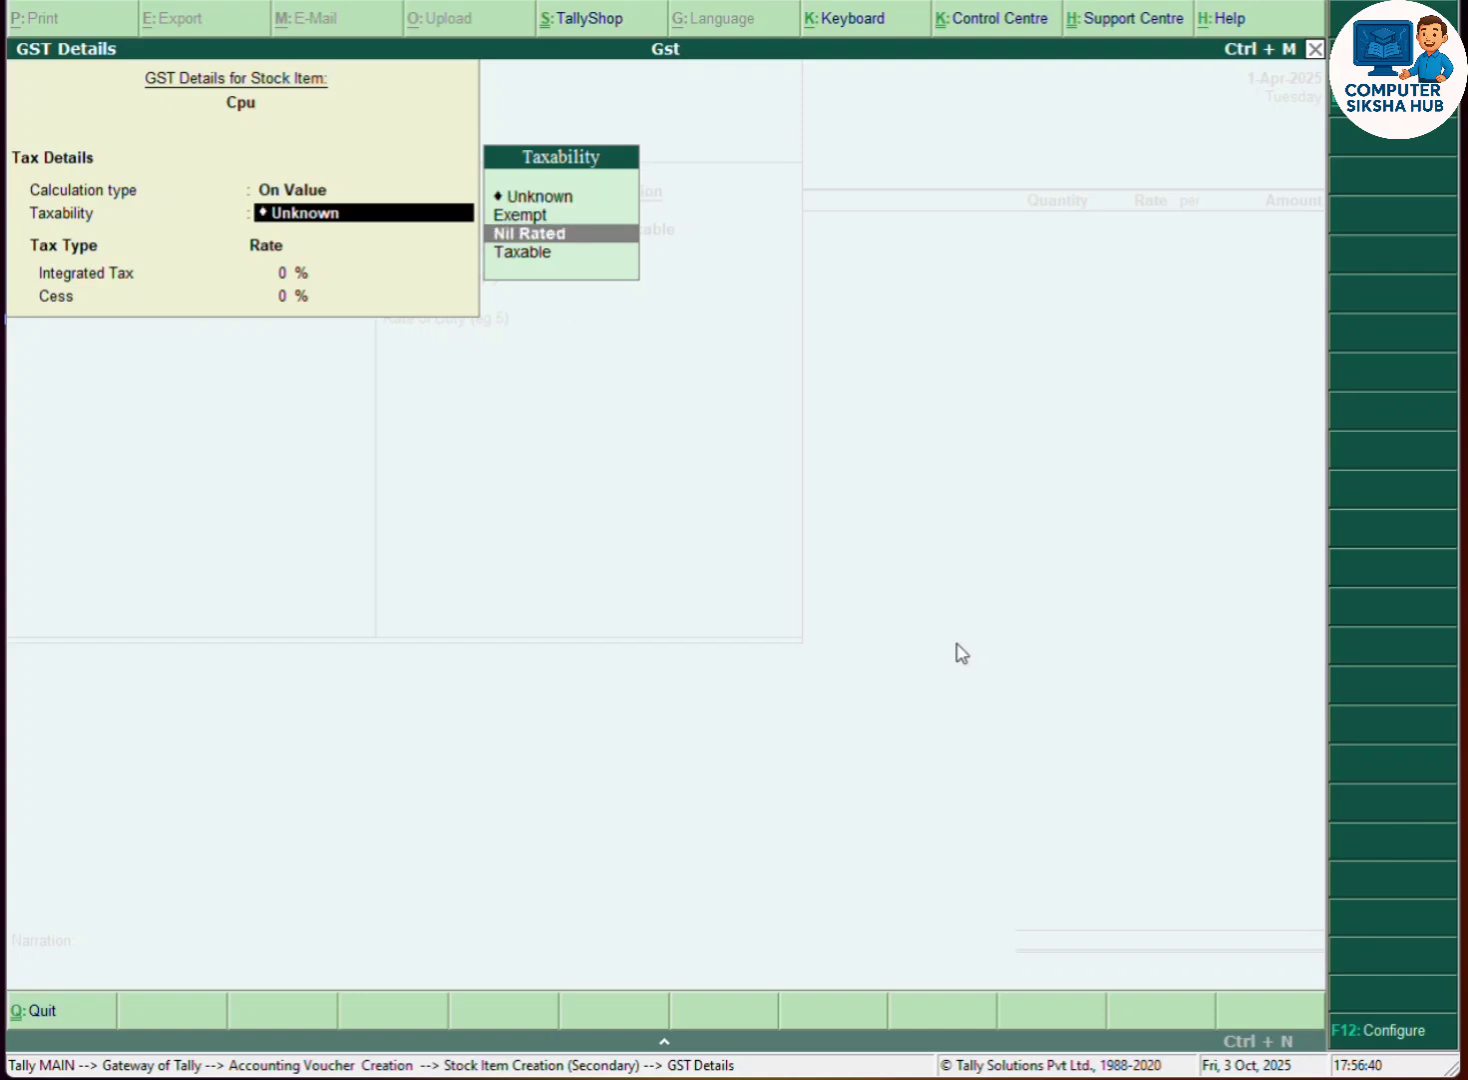
{"action": "key", "text": "Down"}
{"action": "key", "text": "Return"}
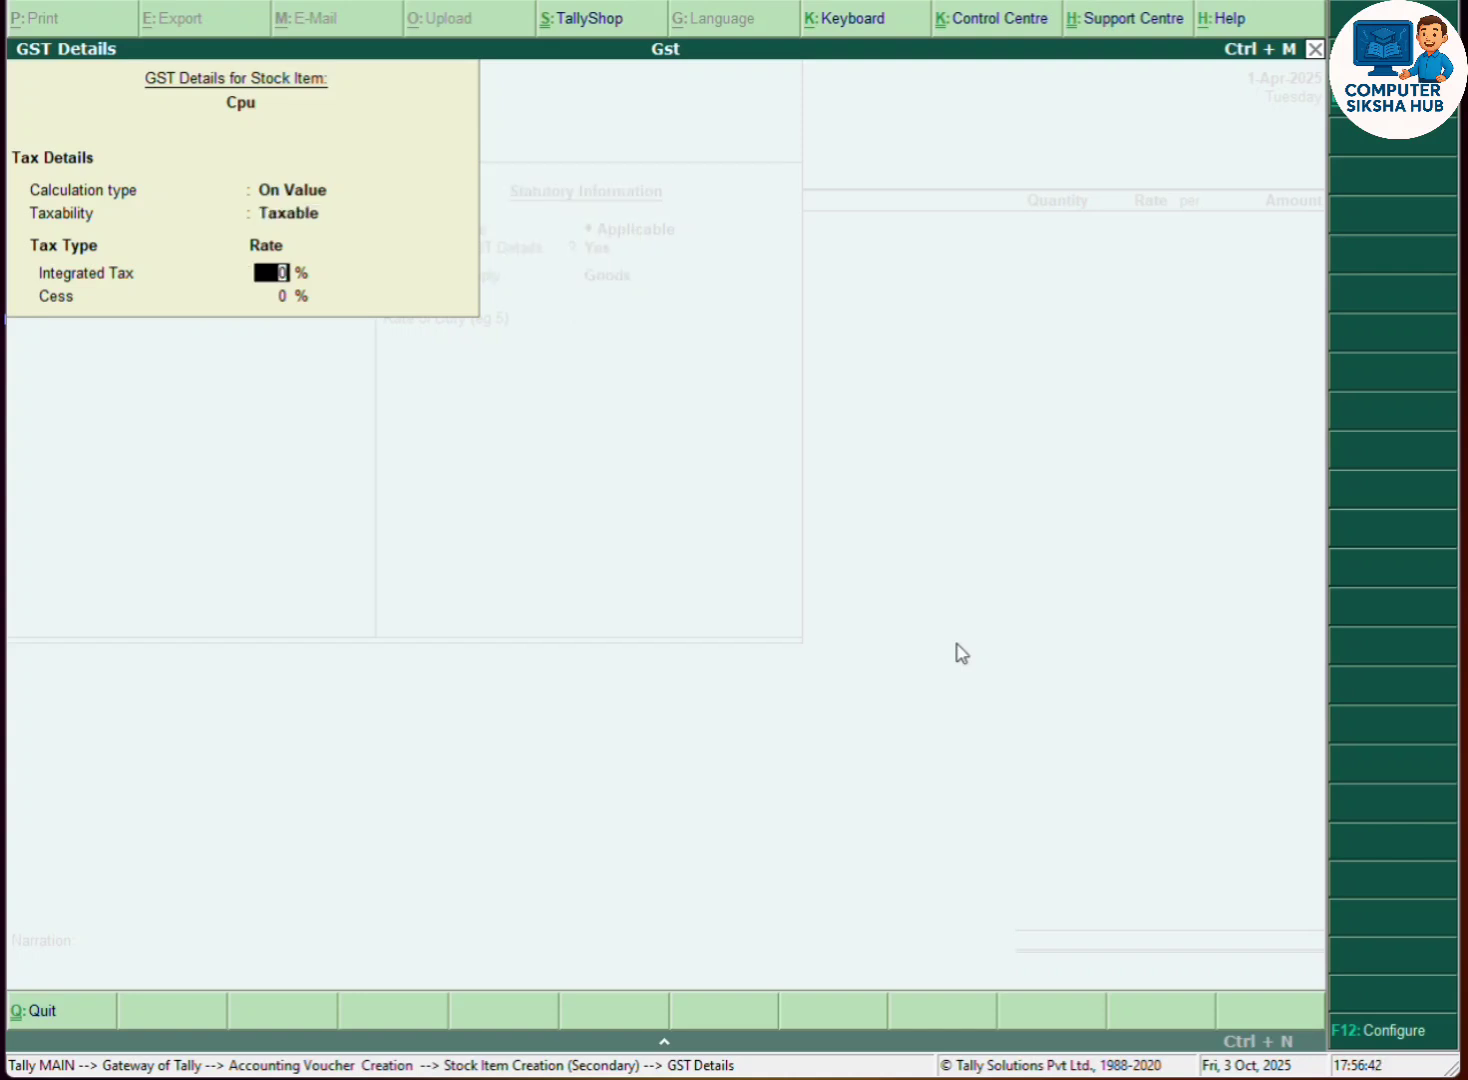
- Set the Cpu item's Integrated Tax and Cess rates to 9% each, and keep its type of supply as Goods
{"action": "type", "text": "9"}
{"action": "key", "text": "Return"}
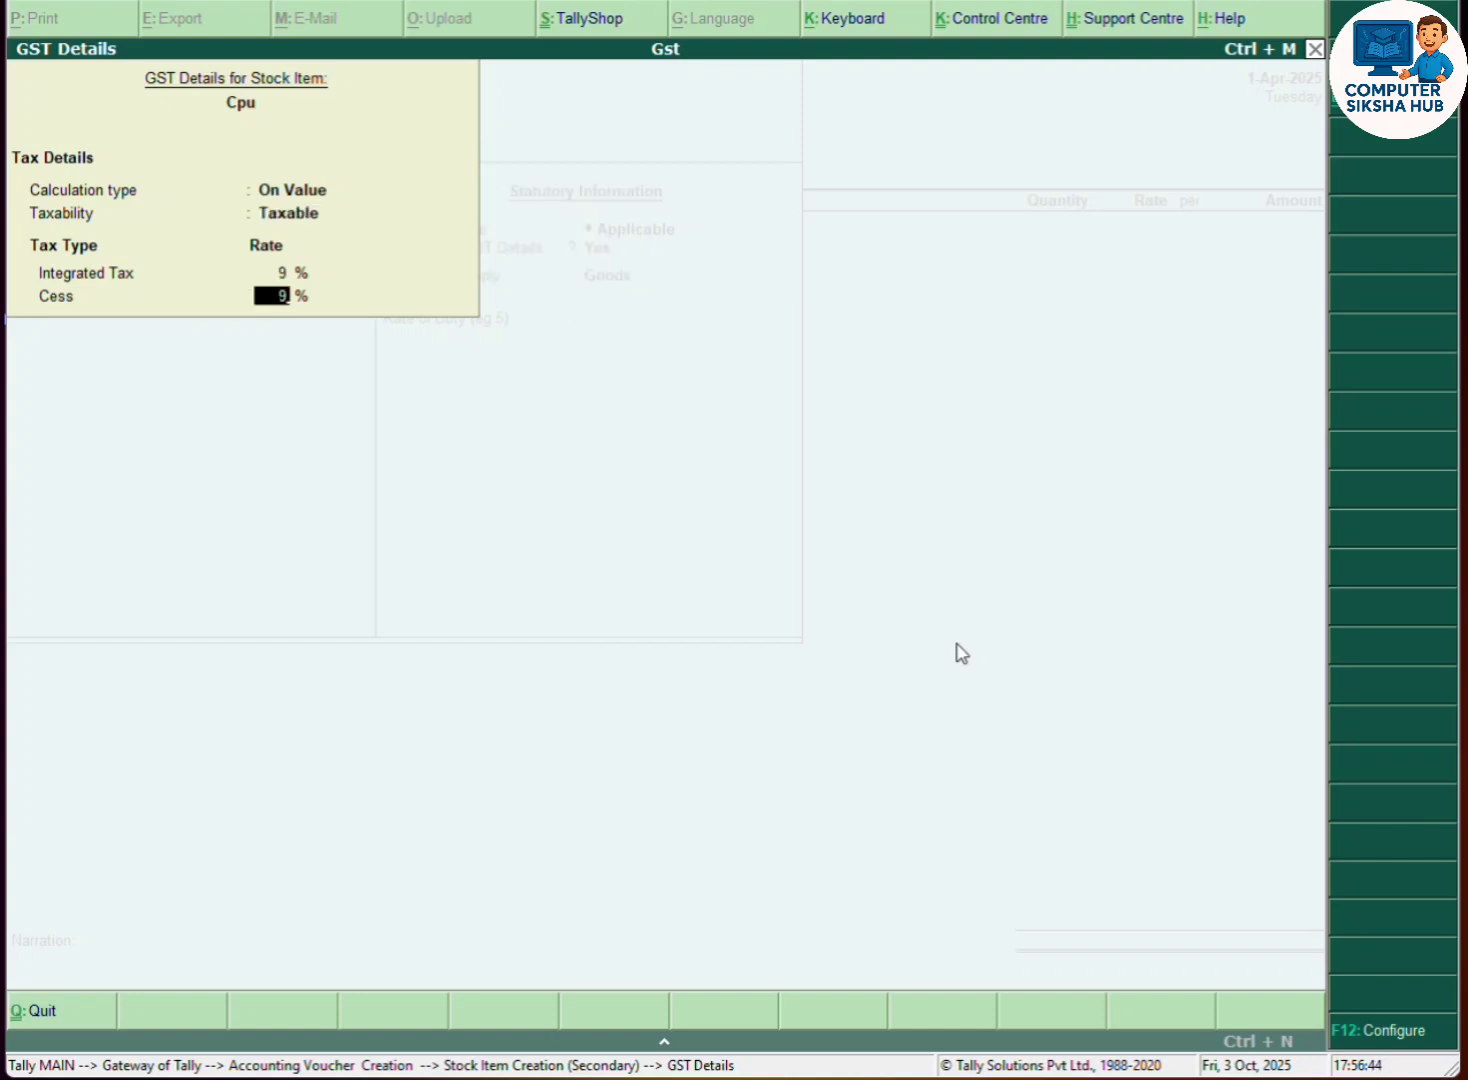
{"action": "type", "text": "9"}
{"action": "key", "text": "Return"}
{"action": "key", "text": "Return"}
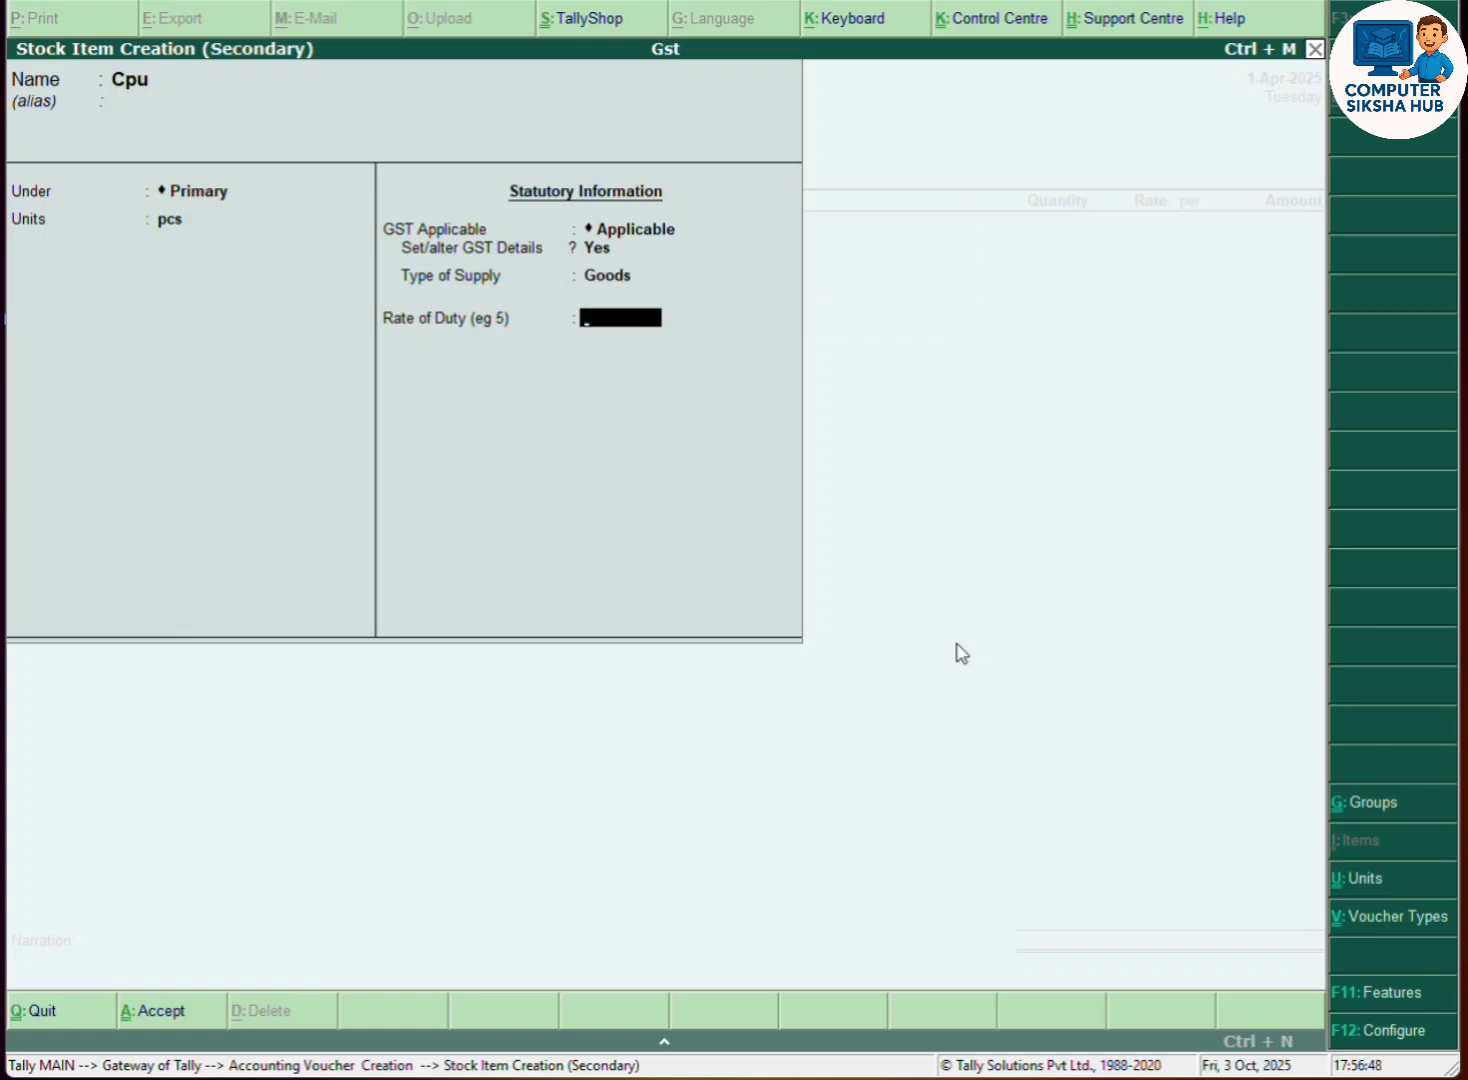
- Save the Cpu stock item and enter it on the purchase voucher as 15 pcs at a rate of 9,000 per pcs
{"action": "key", "text": "ctrl+a"}
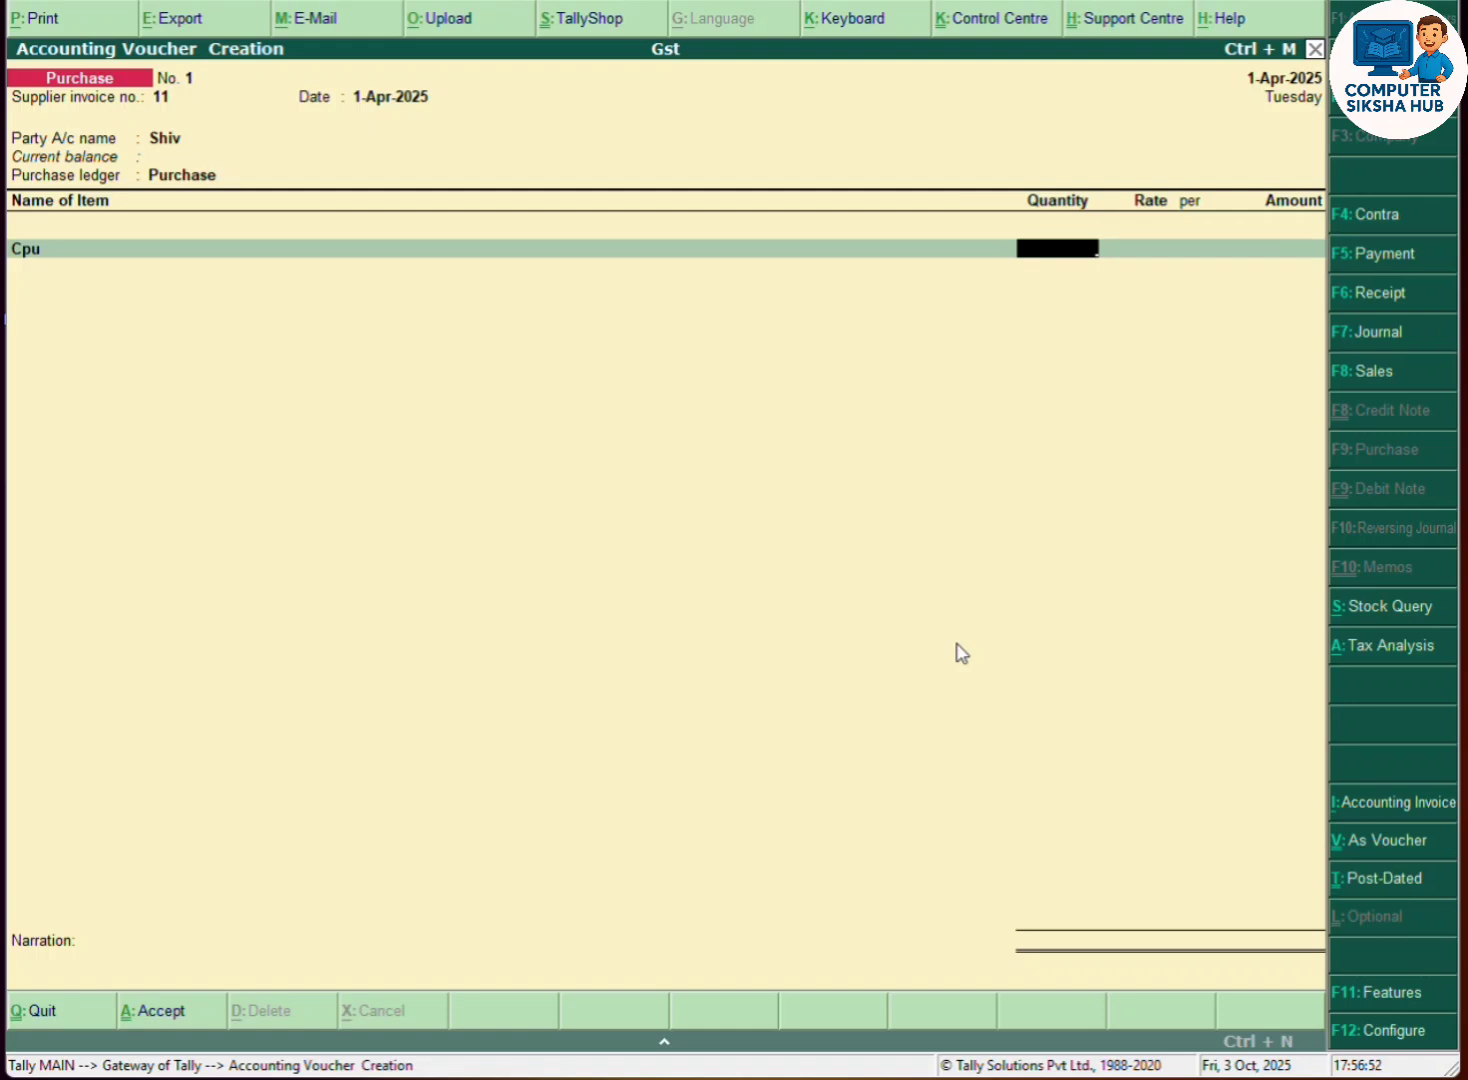
{"action": "type", "text": "15"}
{"action": "key", "text": "Return"}
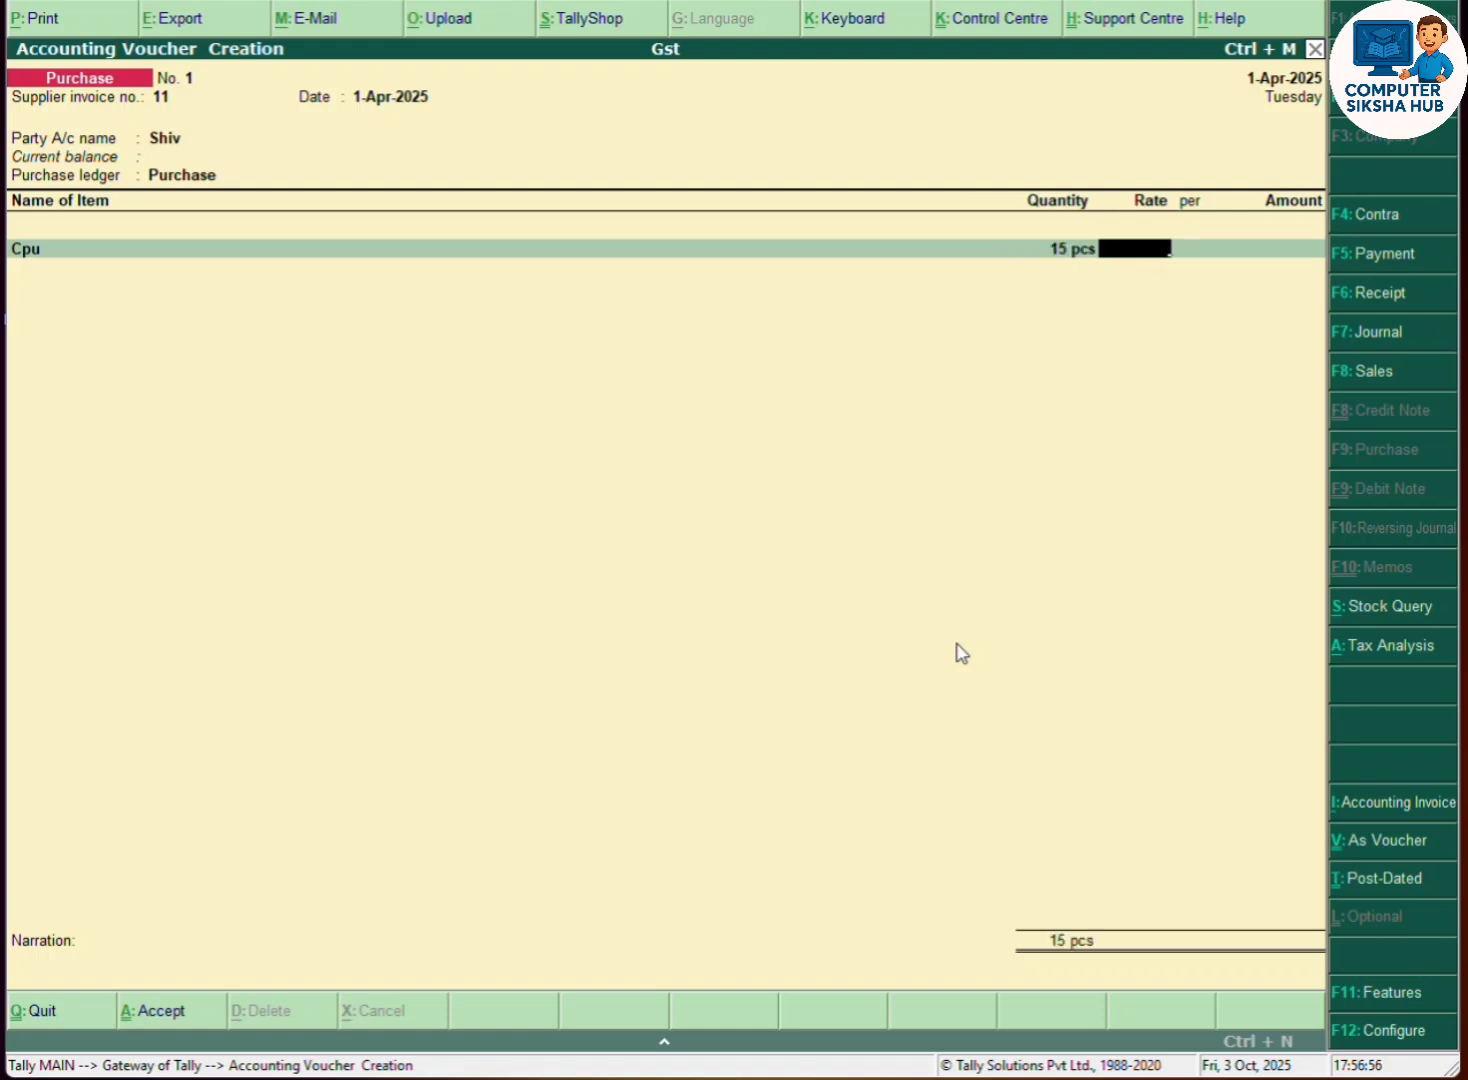
{"action": "type", "text": "9000"}
{"action": "key", "text": "Return"}
{"action": "key", "text": "Return"}
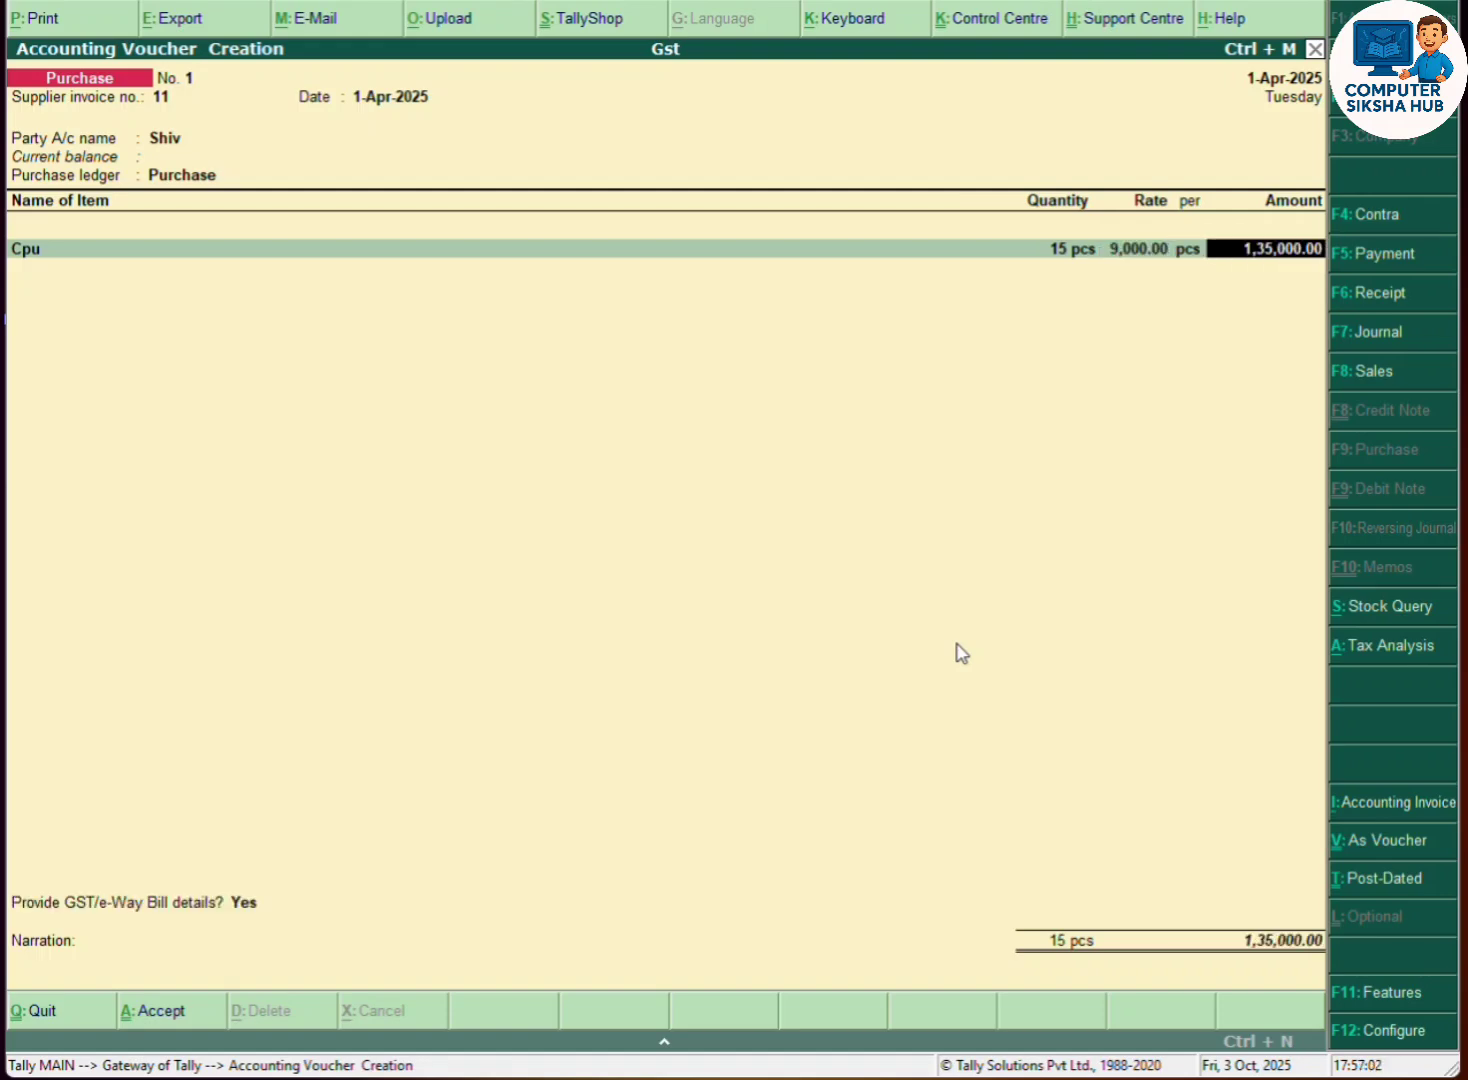
{"action": "key", "text": "Return"}
{"action": "key", "text": "Return"}
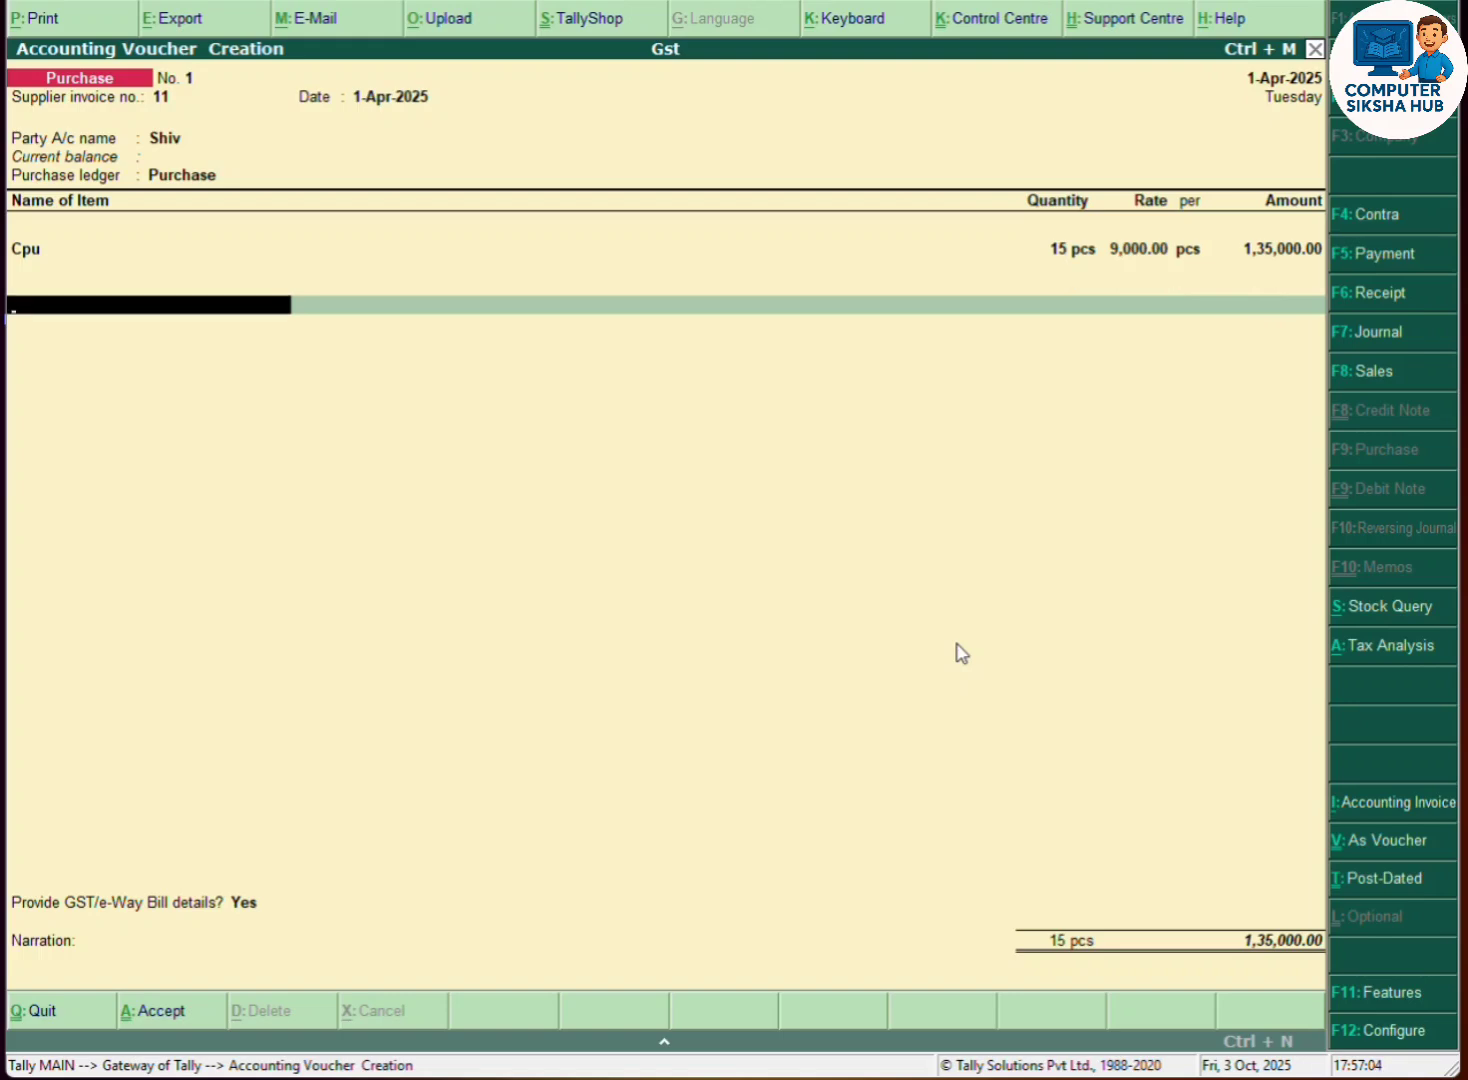
- Start a new ledger named Sgst from the voucher, under Duties & Taxes with GST as the type of duty/tax
{"action": "key", "text": "alt+c"}
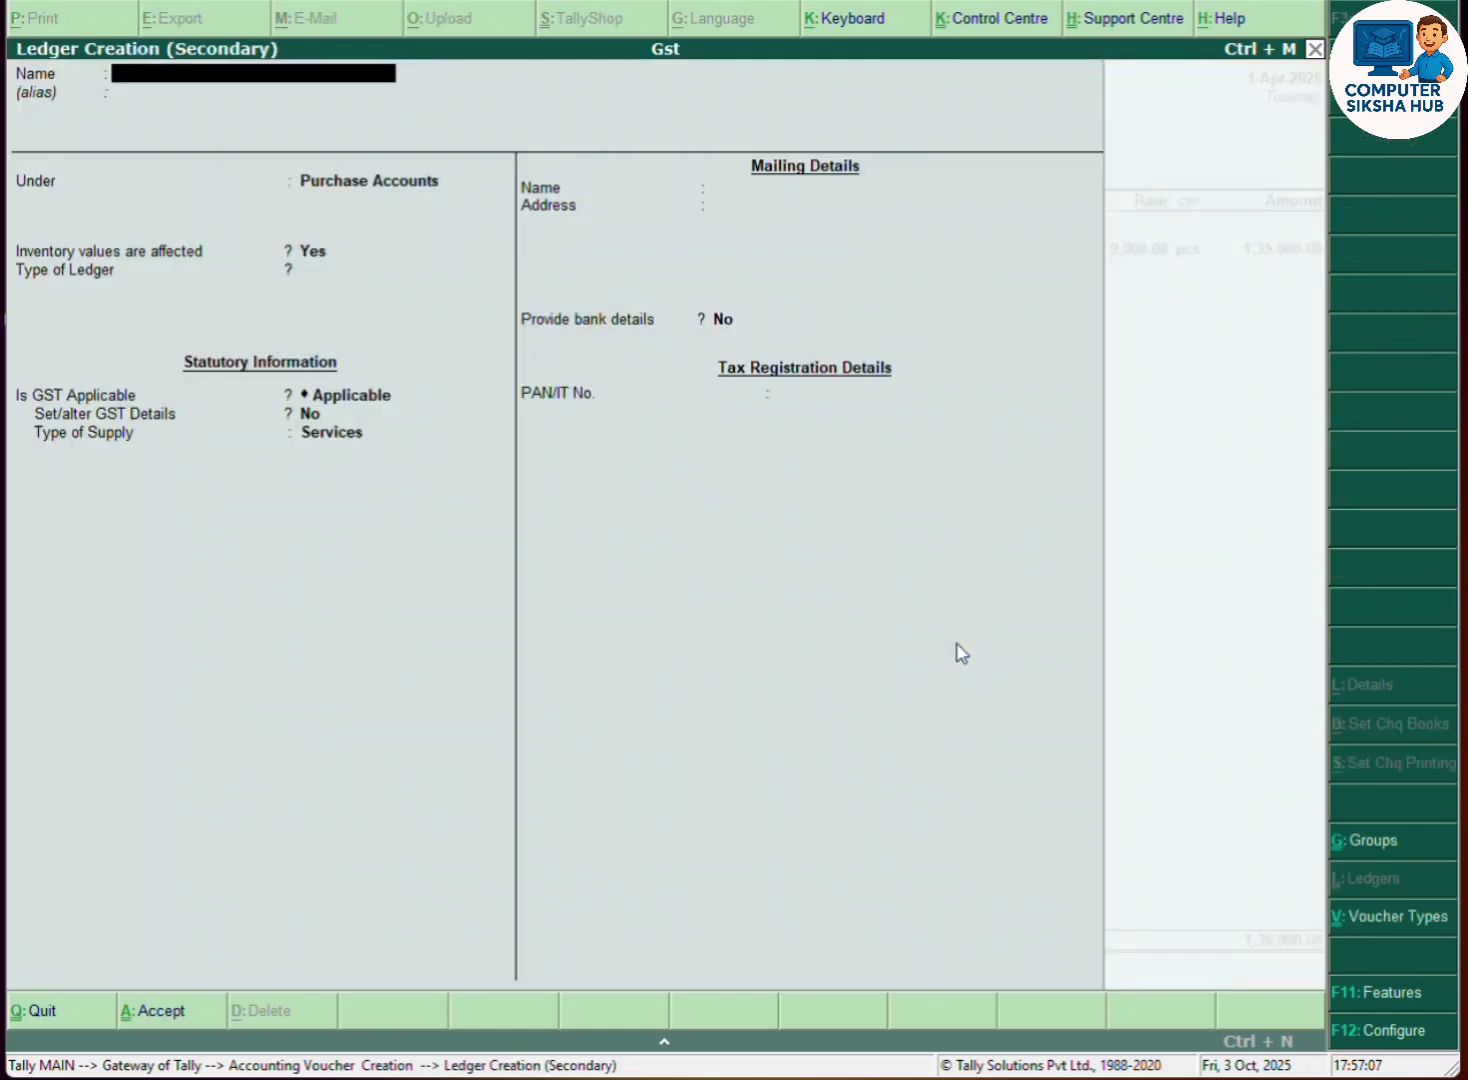
{"action": "type", "text": "Sgst"}
{"action": "key", "text": "Return"}
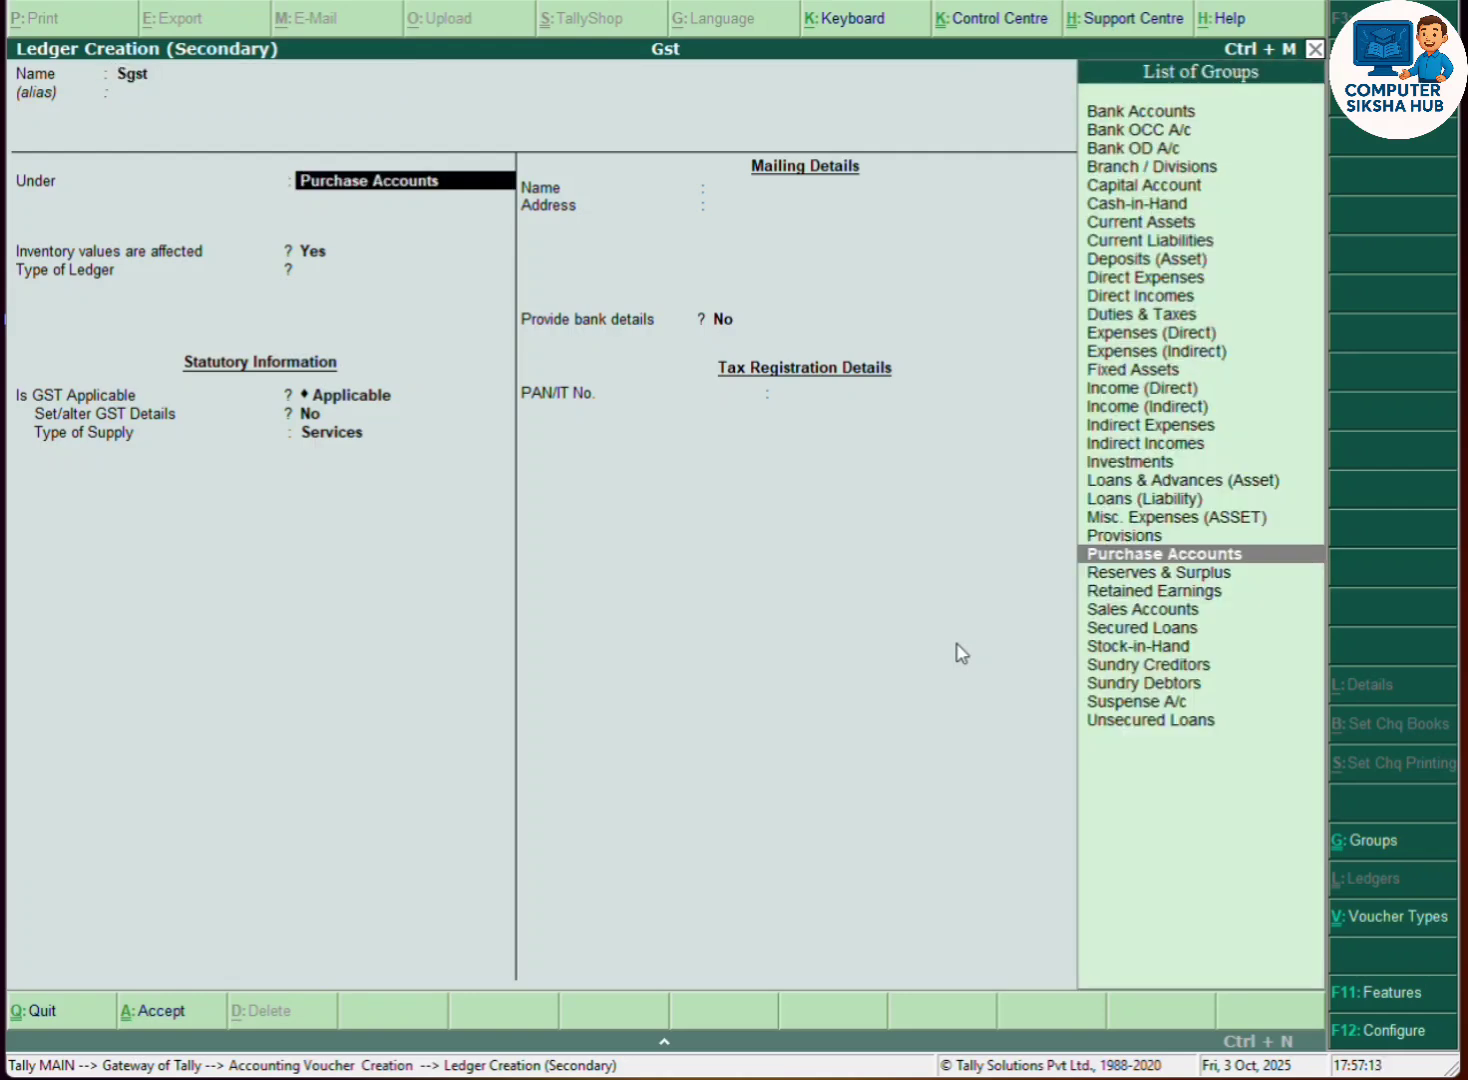
{"action": "type", "text": "du"}
{"action": "key", "text": "Return"}
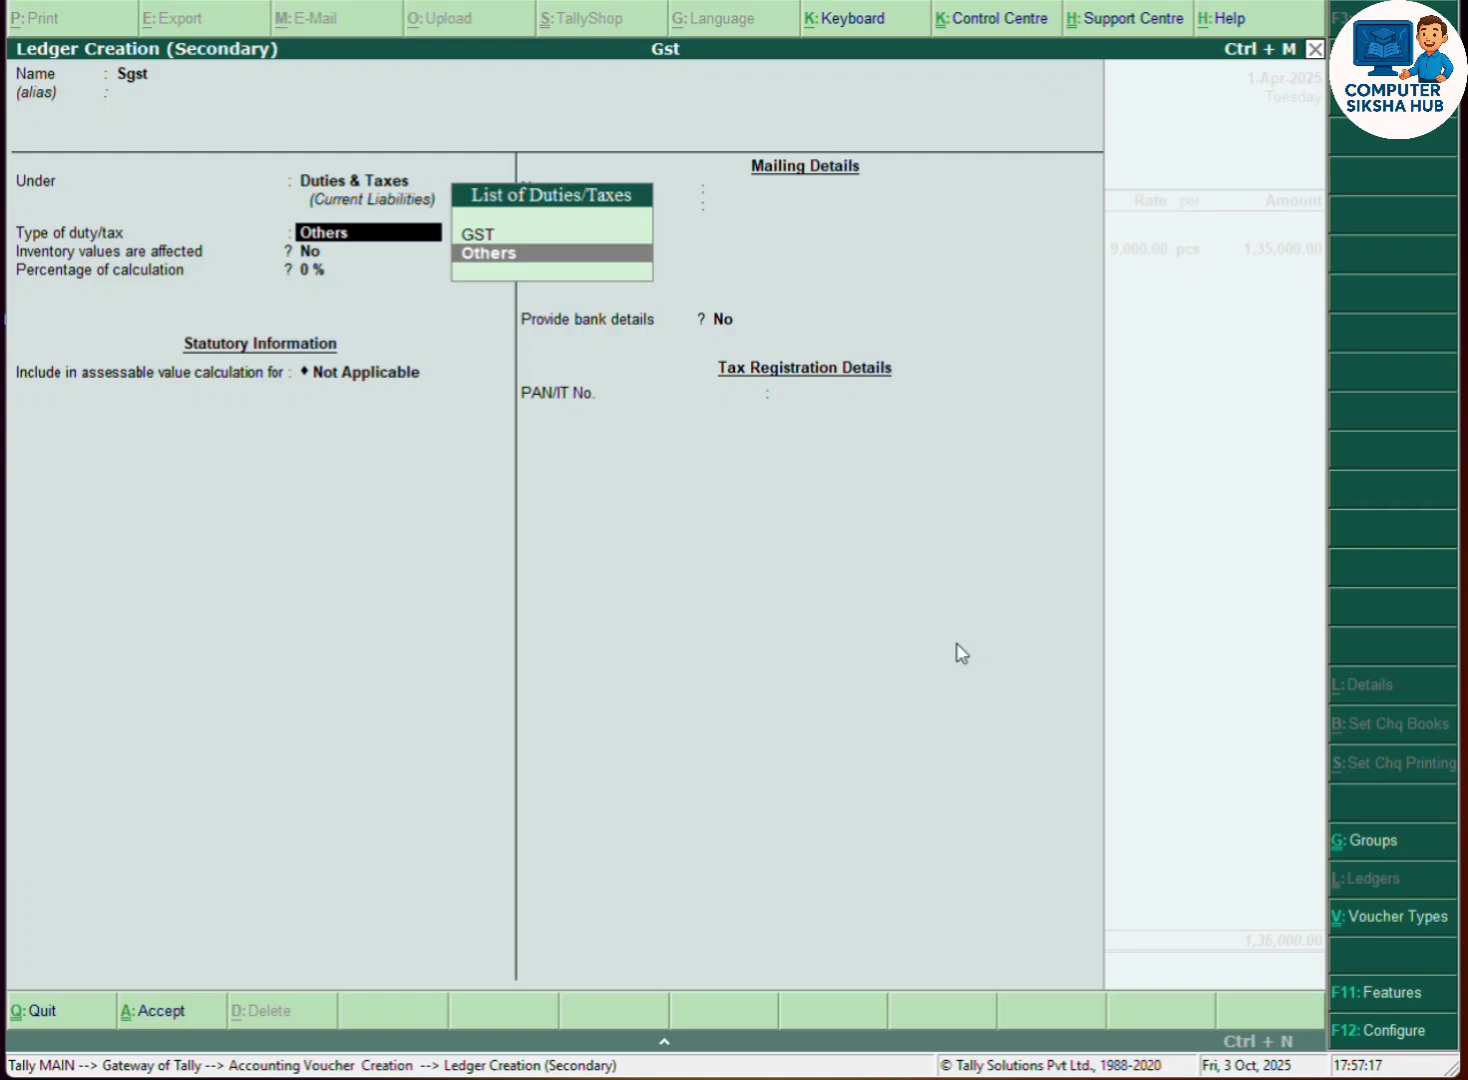
{"action": "key", "text": "Up"}
{"action": "key", "text": "Return"}
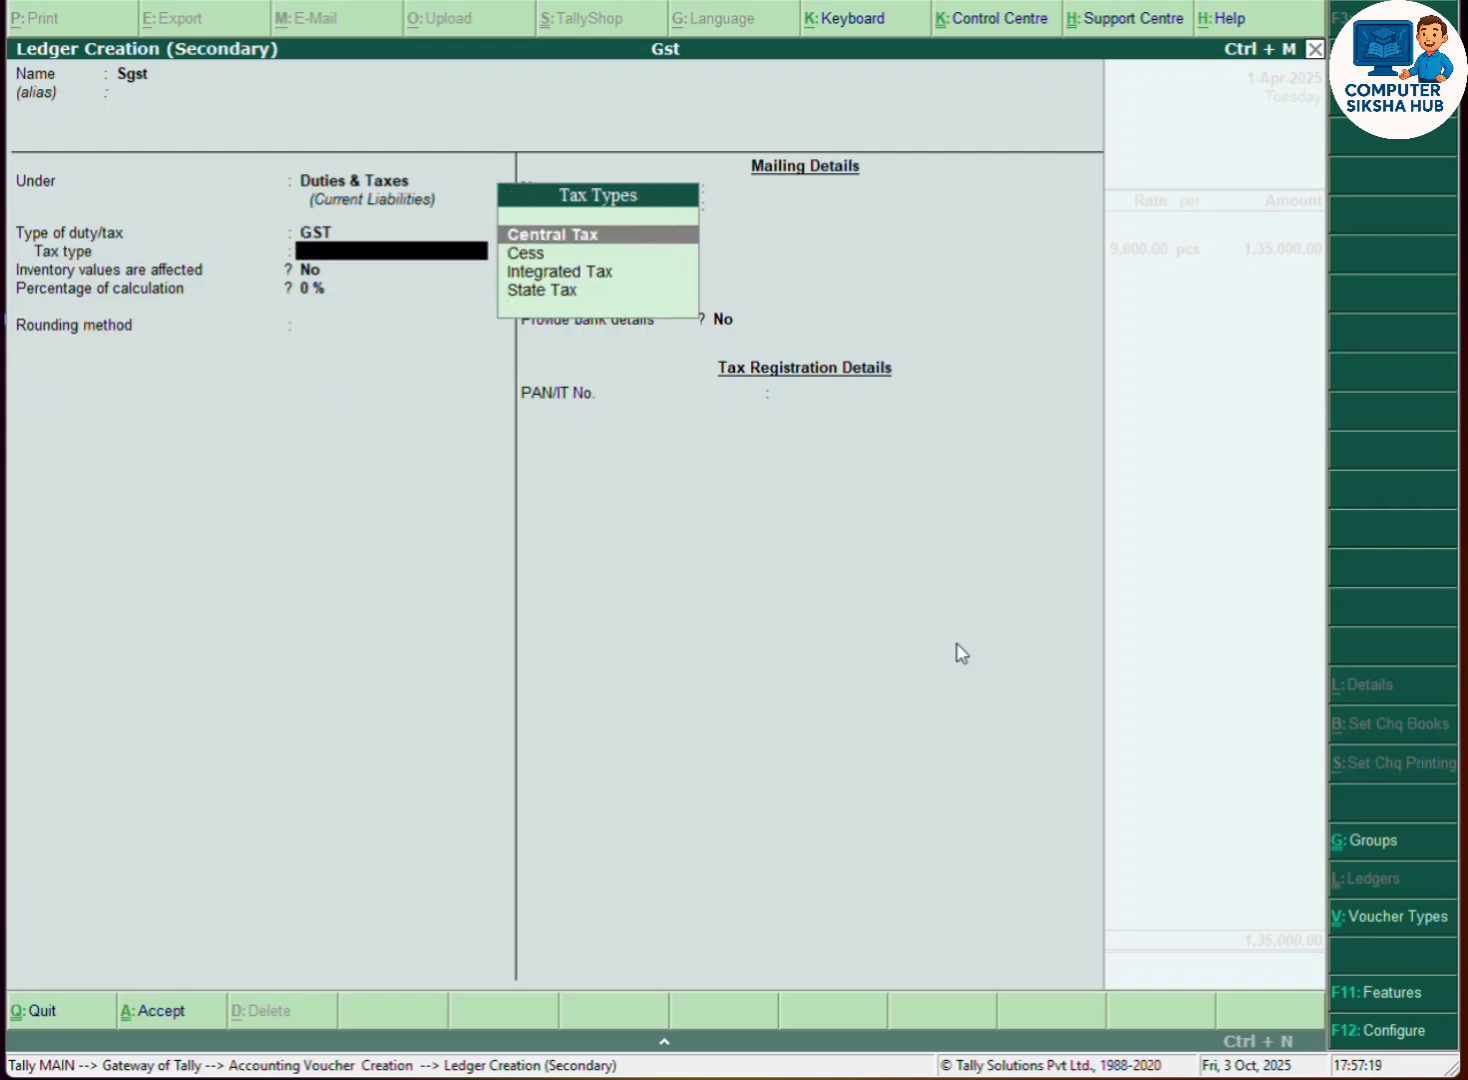
- Set the Sgst ledger to State Tax, 9% calculation and Normal Rounding, and save it
{"action": "key", "text": "Down"}
{"action": "key", "text": "Down"}
{"action": "key", "text": "Down"}
{"action": "key", "text": "Return"}
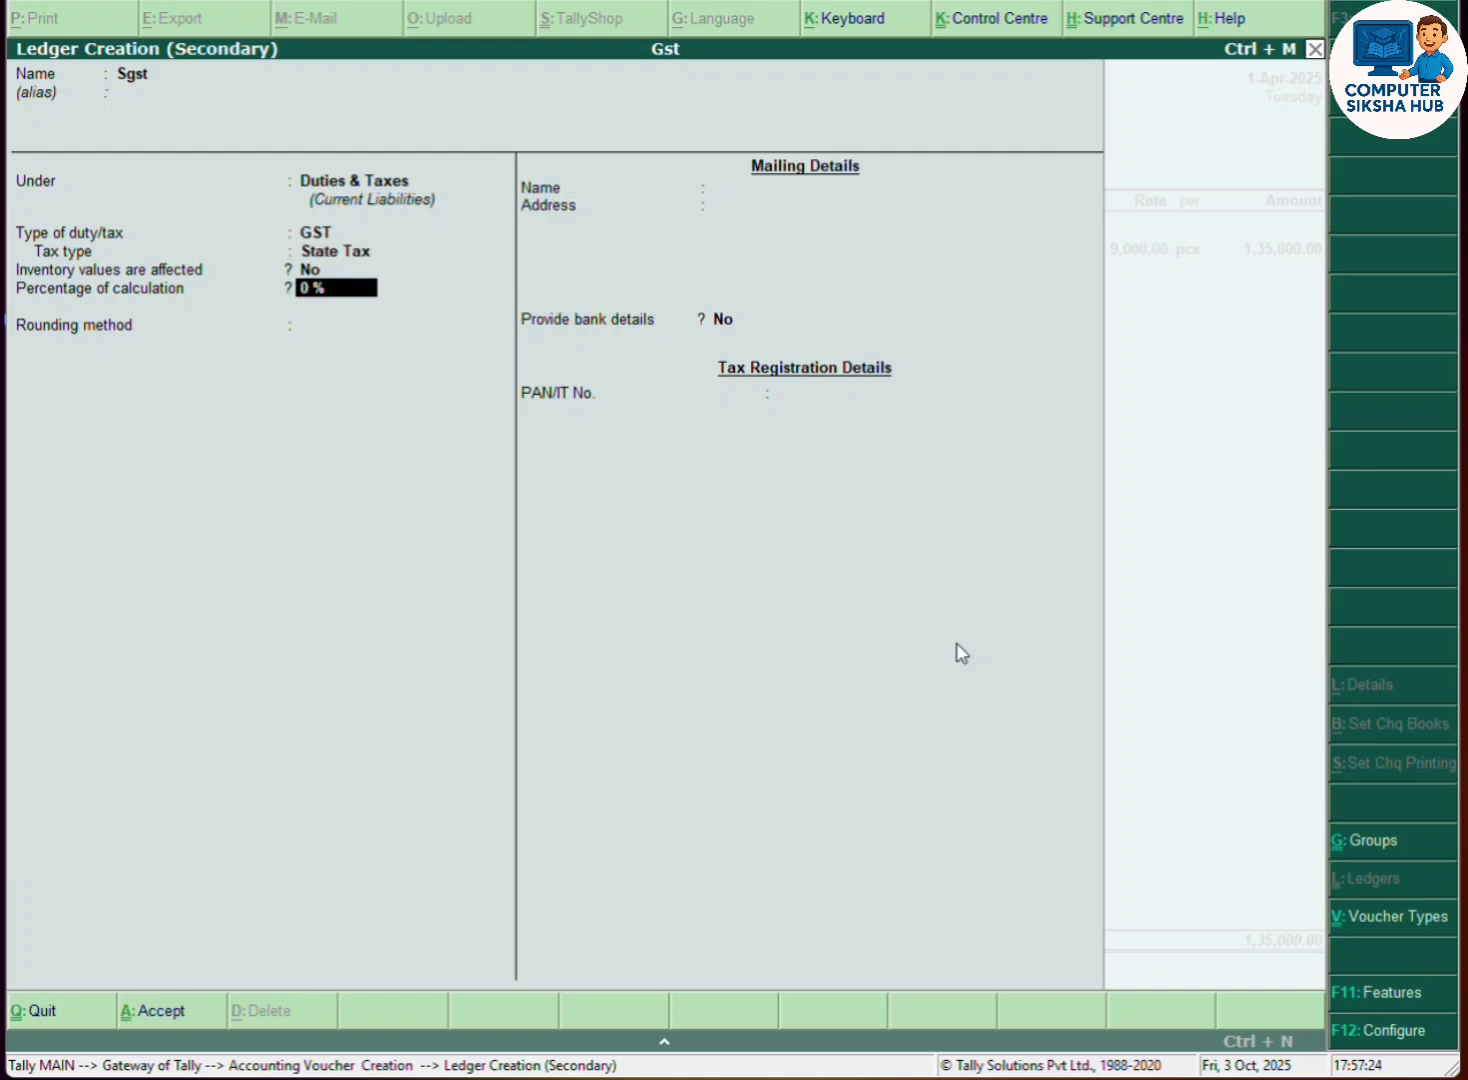
{"action": "type", "text": "9"}
{"action": "key", "text": "Return"}
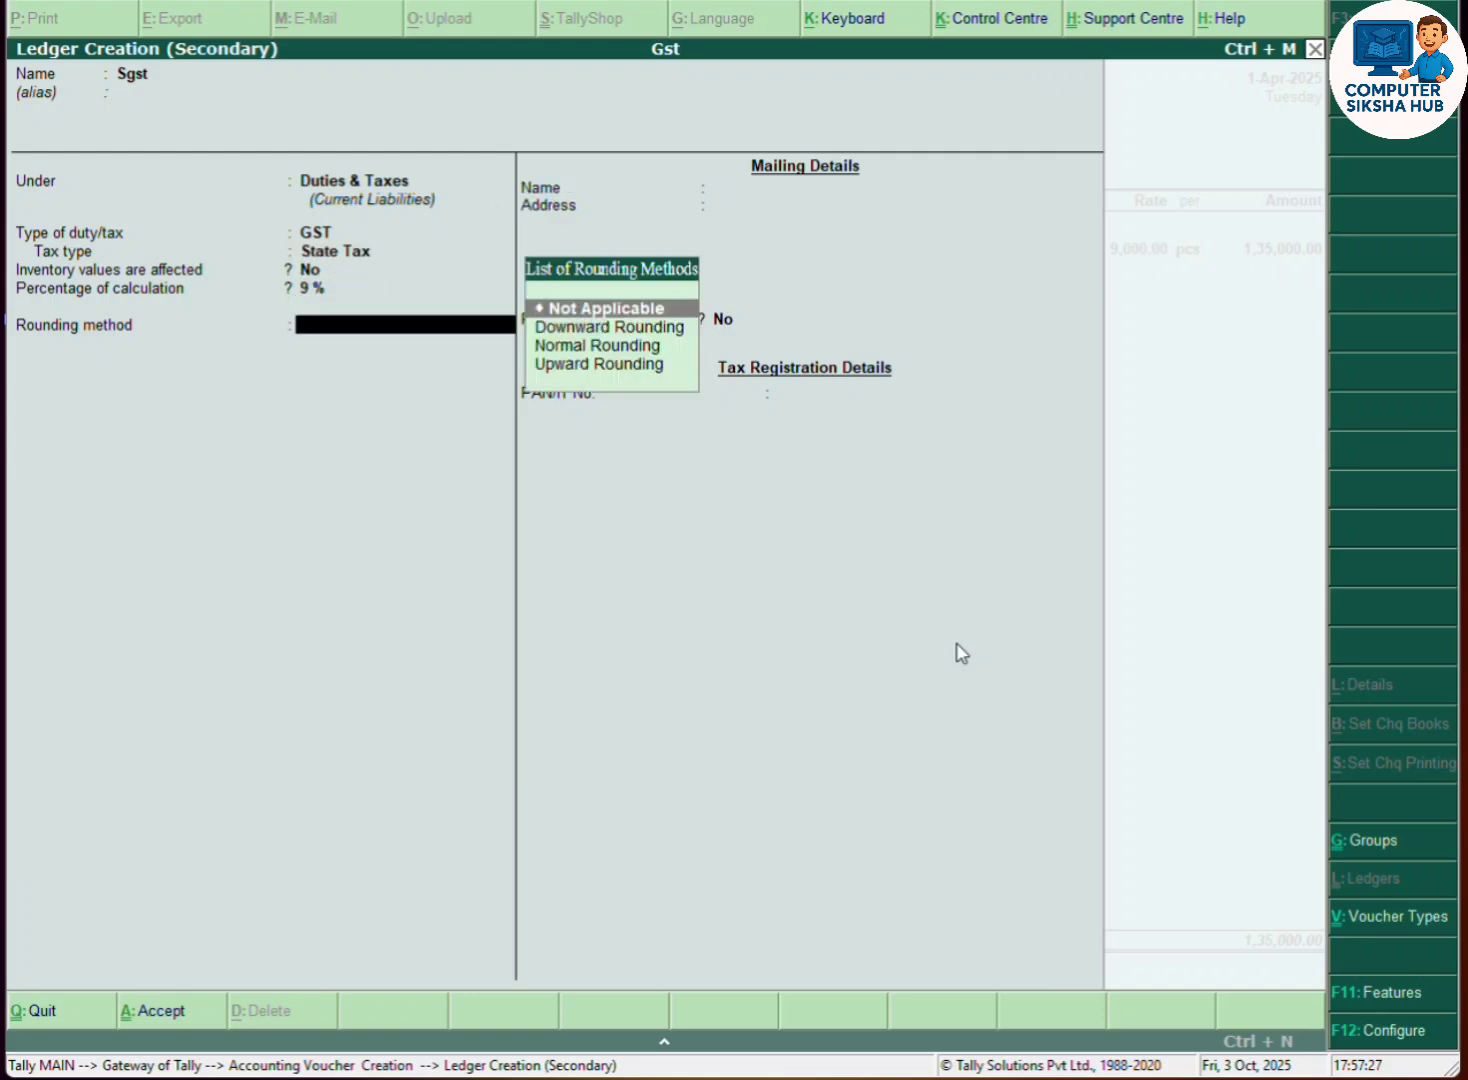
{"action": "key", "text": "Down"}
{"action": "key", "text": "Down"}
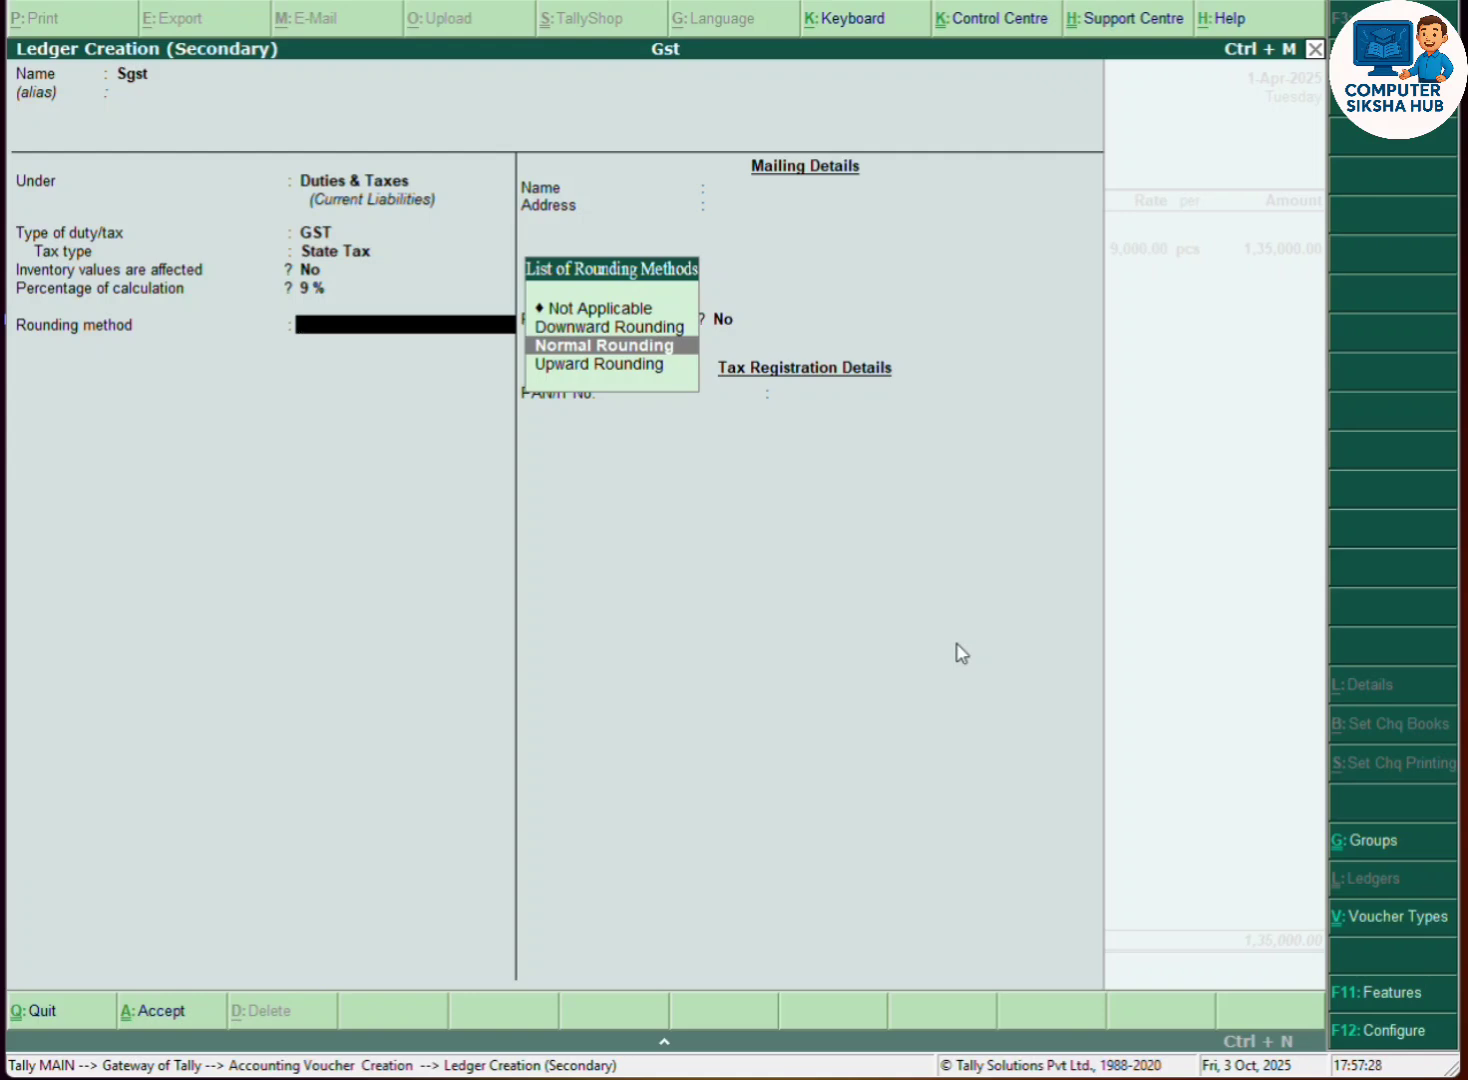
{"action": "key", "text": "Return"}
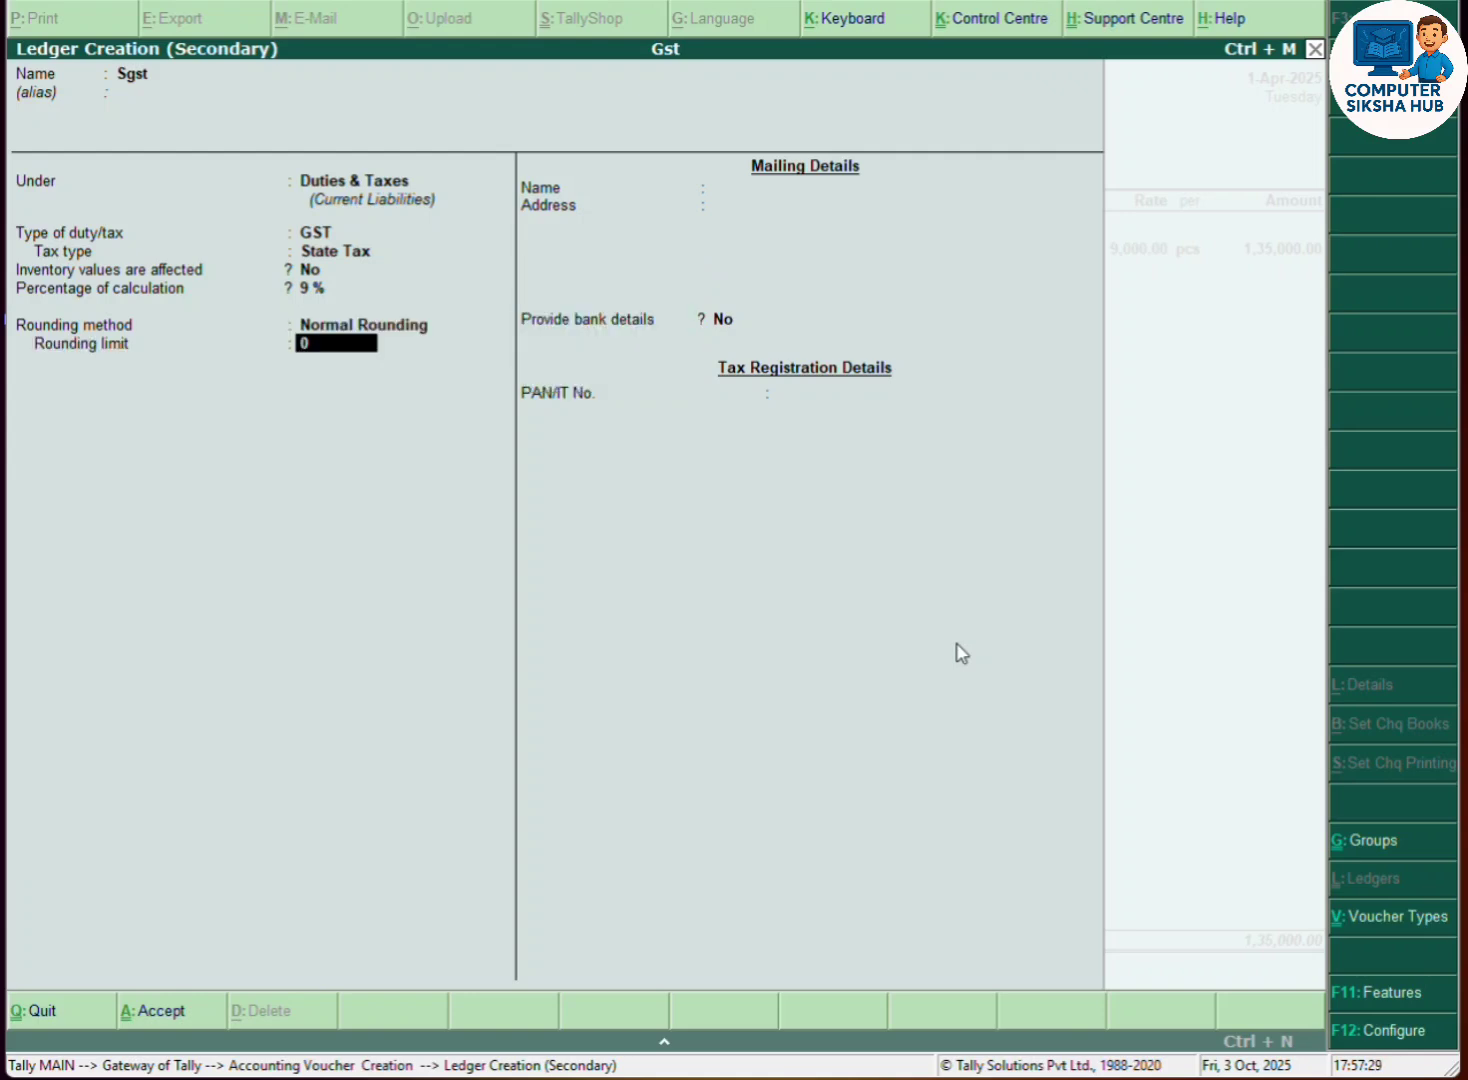
{"action": "key", "text": "ctrl+a"}
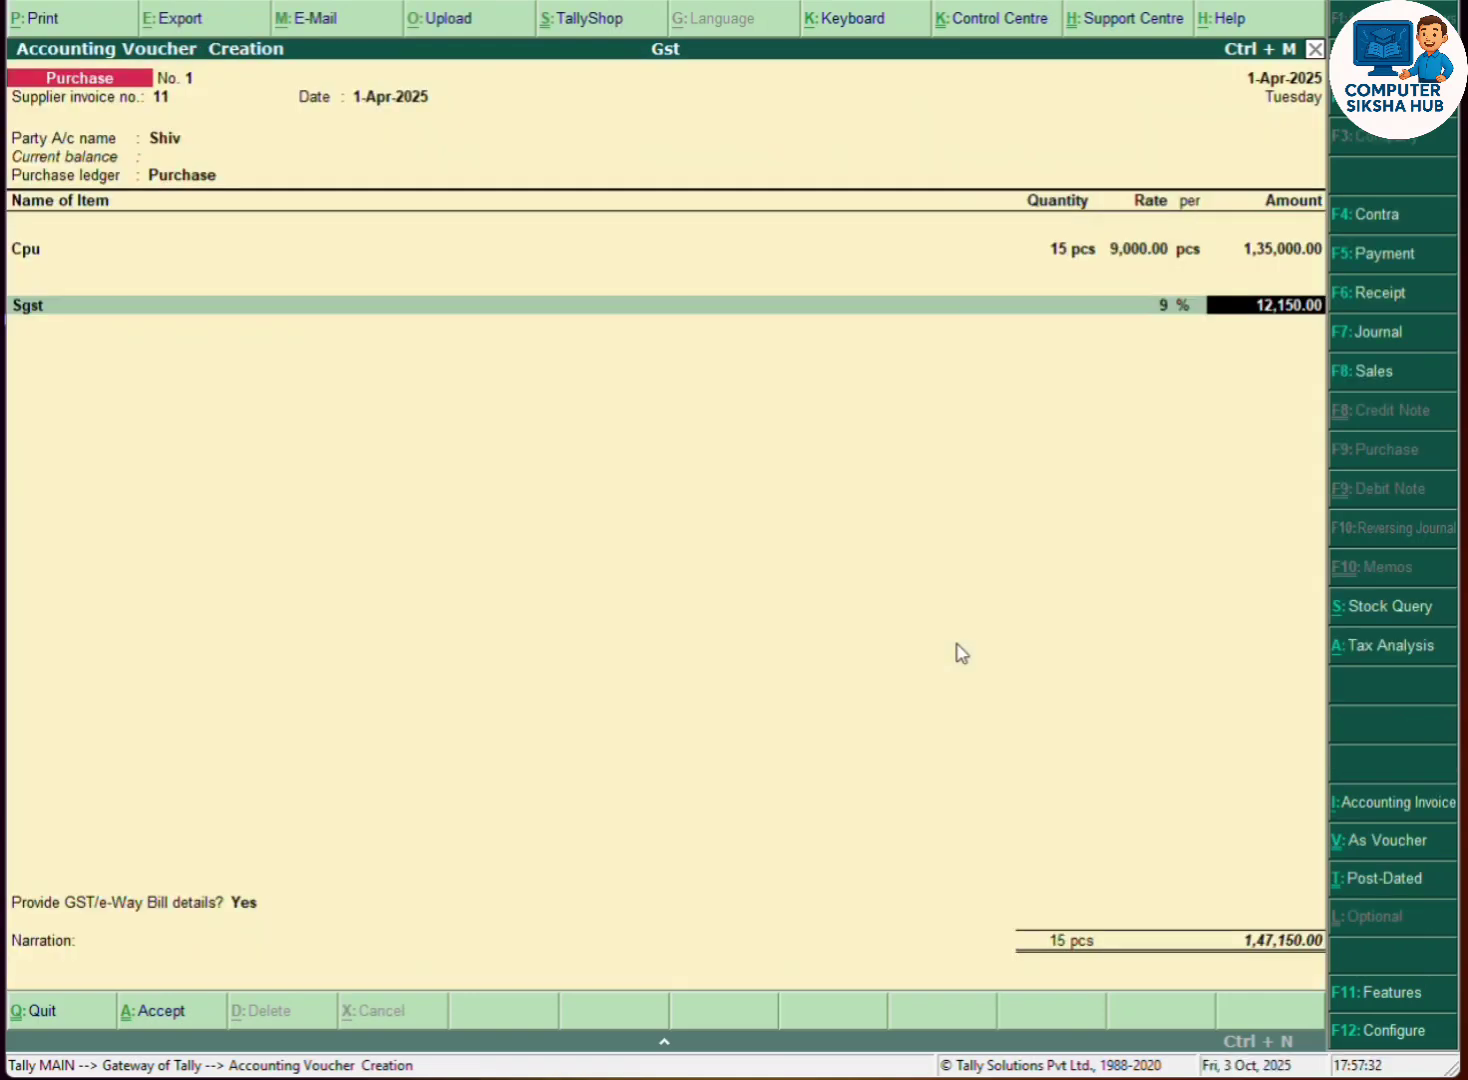
- Accept the Sgst amount and start a new ledger named Cgst under Duties & Taxes, with GST as the type of duty/tax
{"action": "key", "text": "Return"}
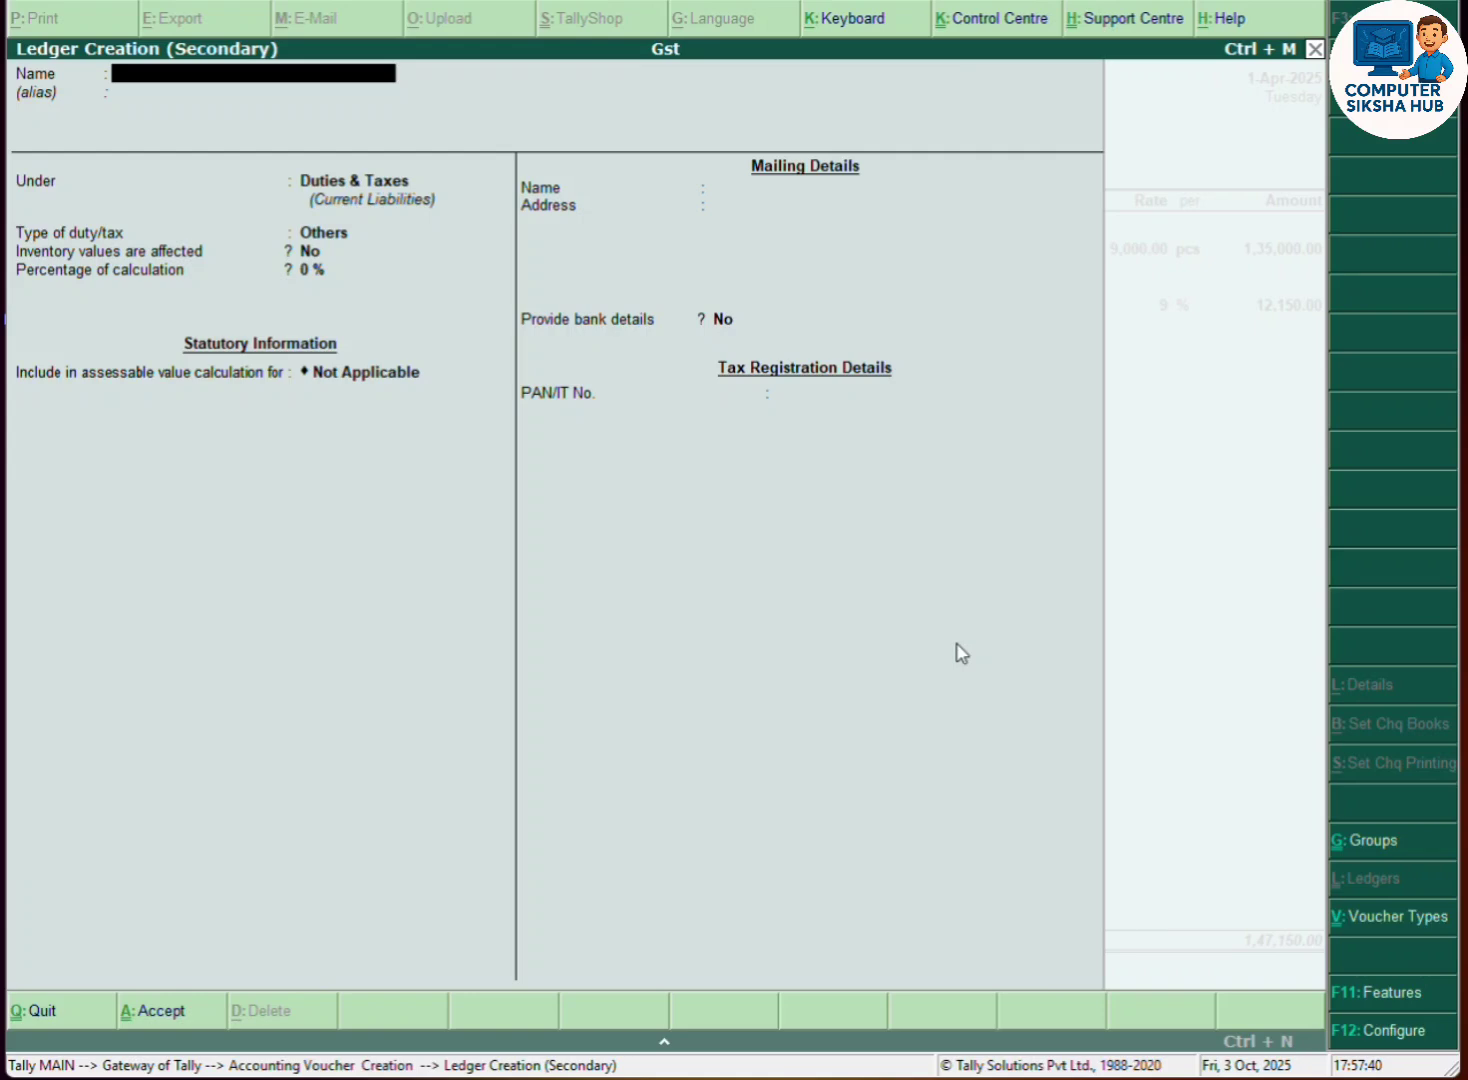
{"action": "type", "text": "Cgst"}
{"action": "key", "text": "Return"}
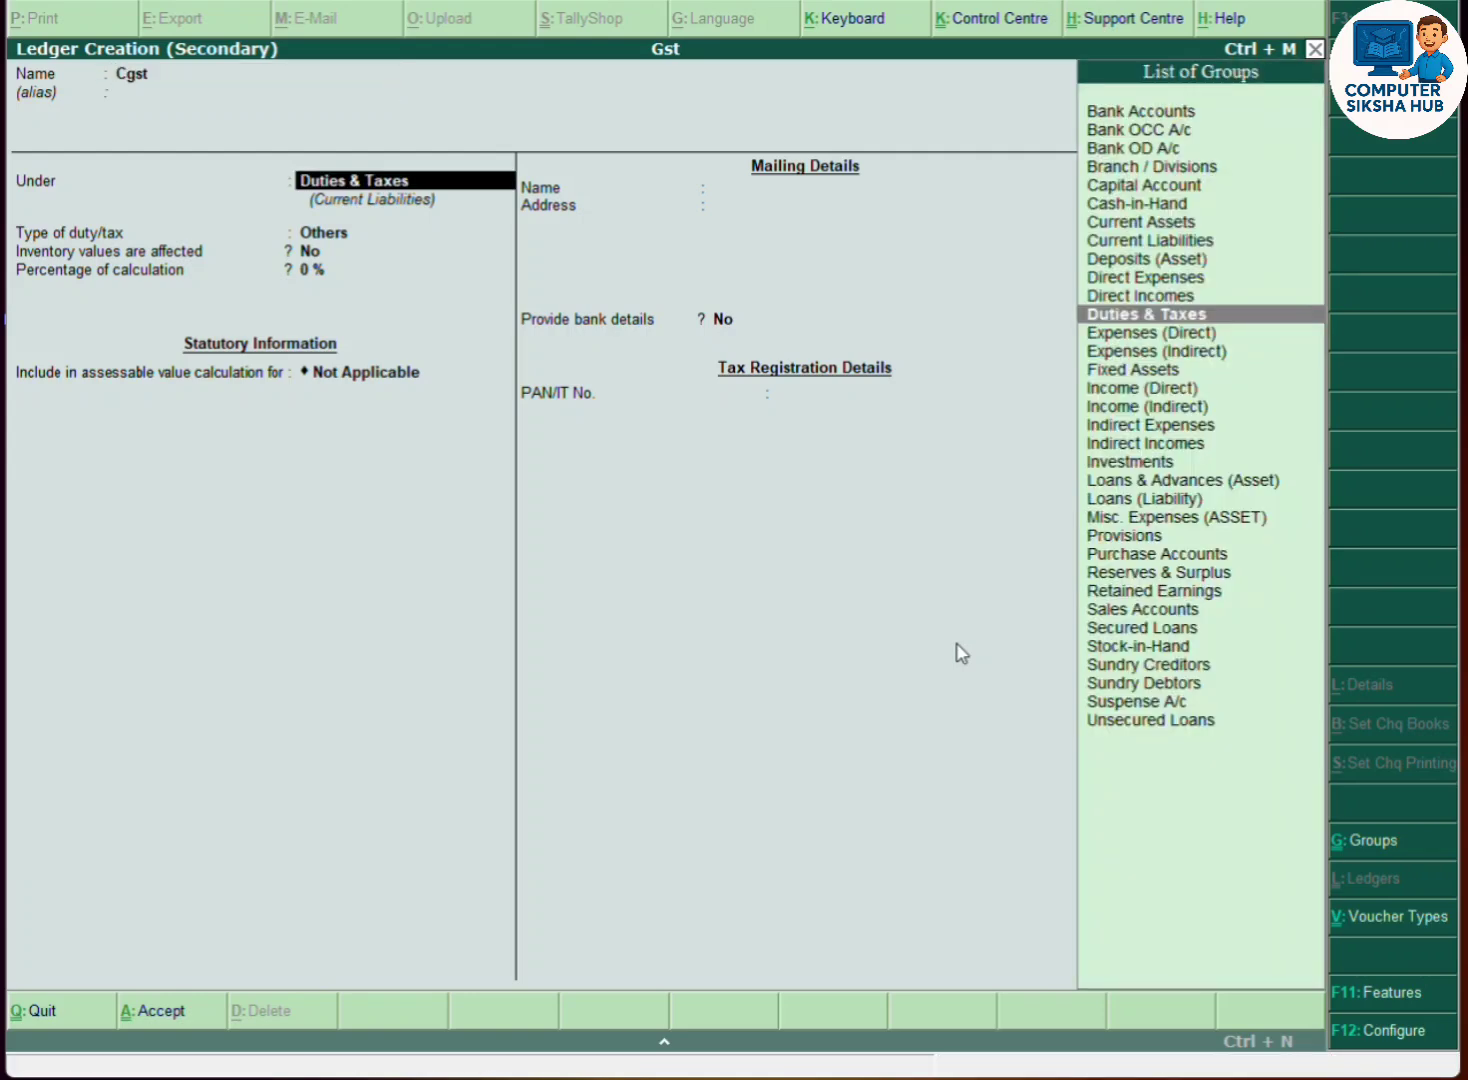
{"action": "key", "text": "Return"}
{"action": "key", "text": "Return"}
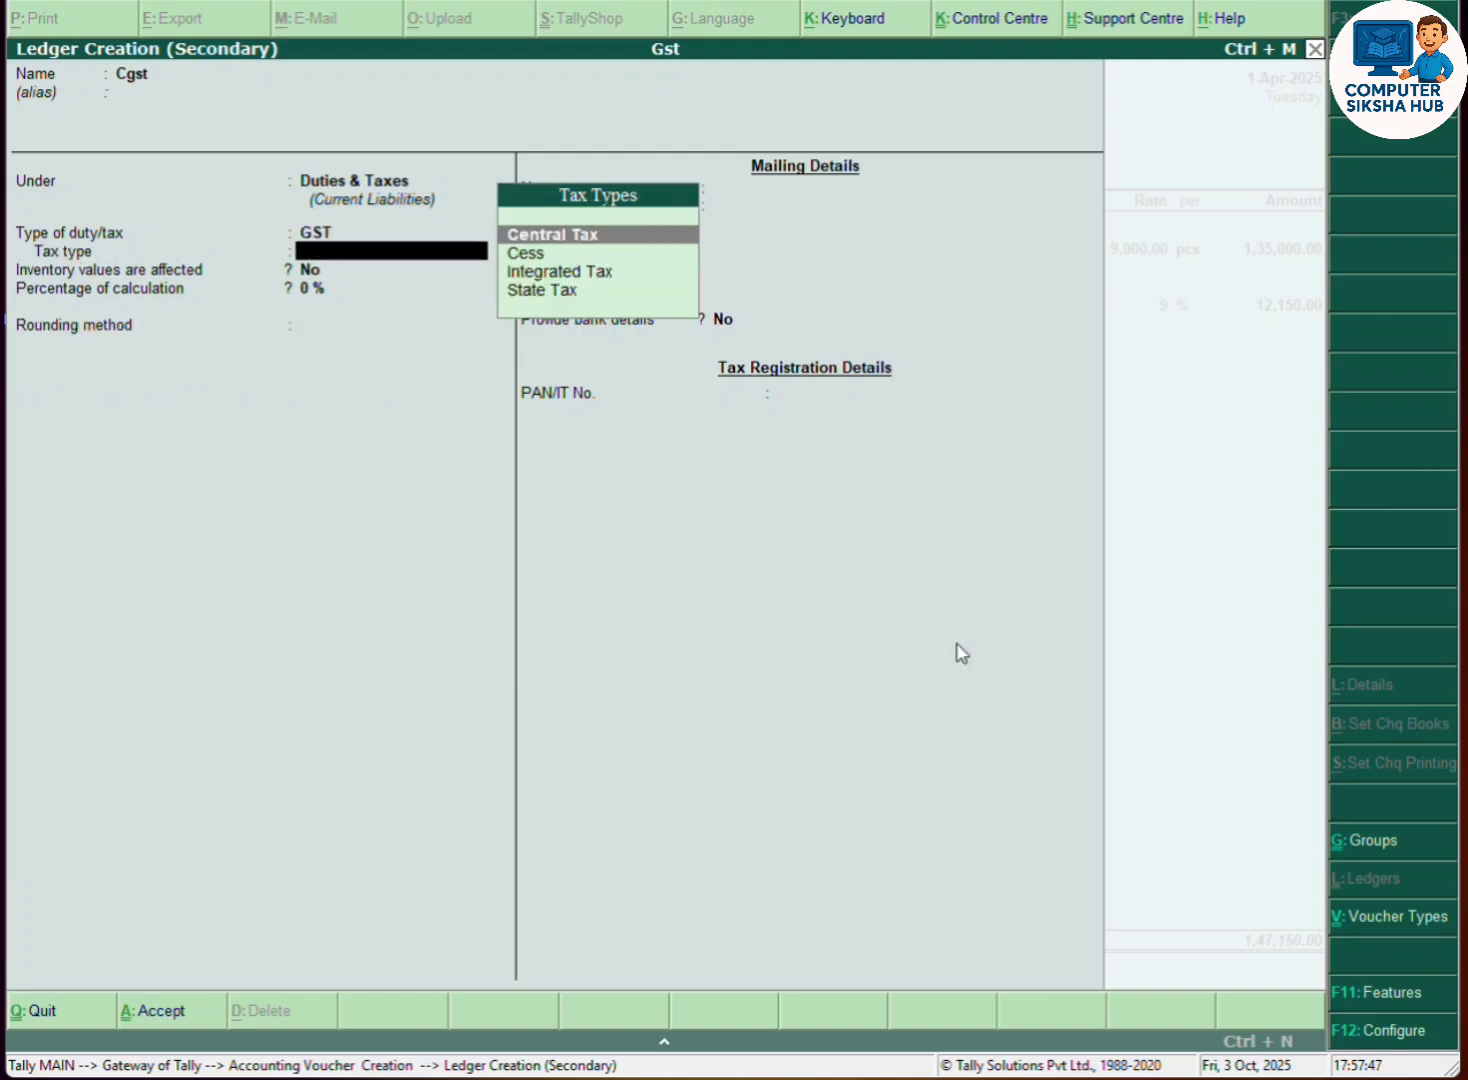
- Set the Cgst ledger to Central Tax, 9% calculation and Normal Rounding, and save it
{"action": "key", "text": "Down"}
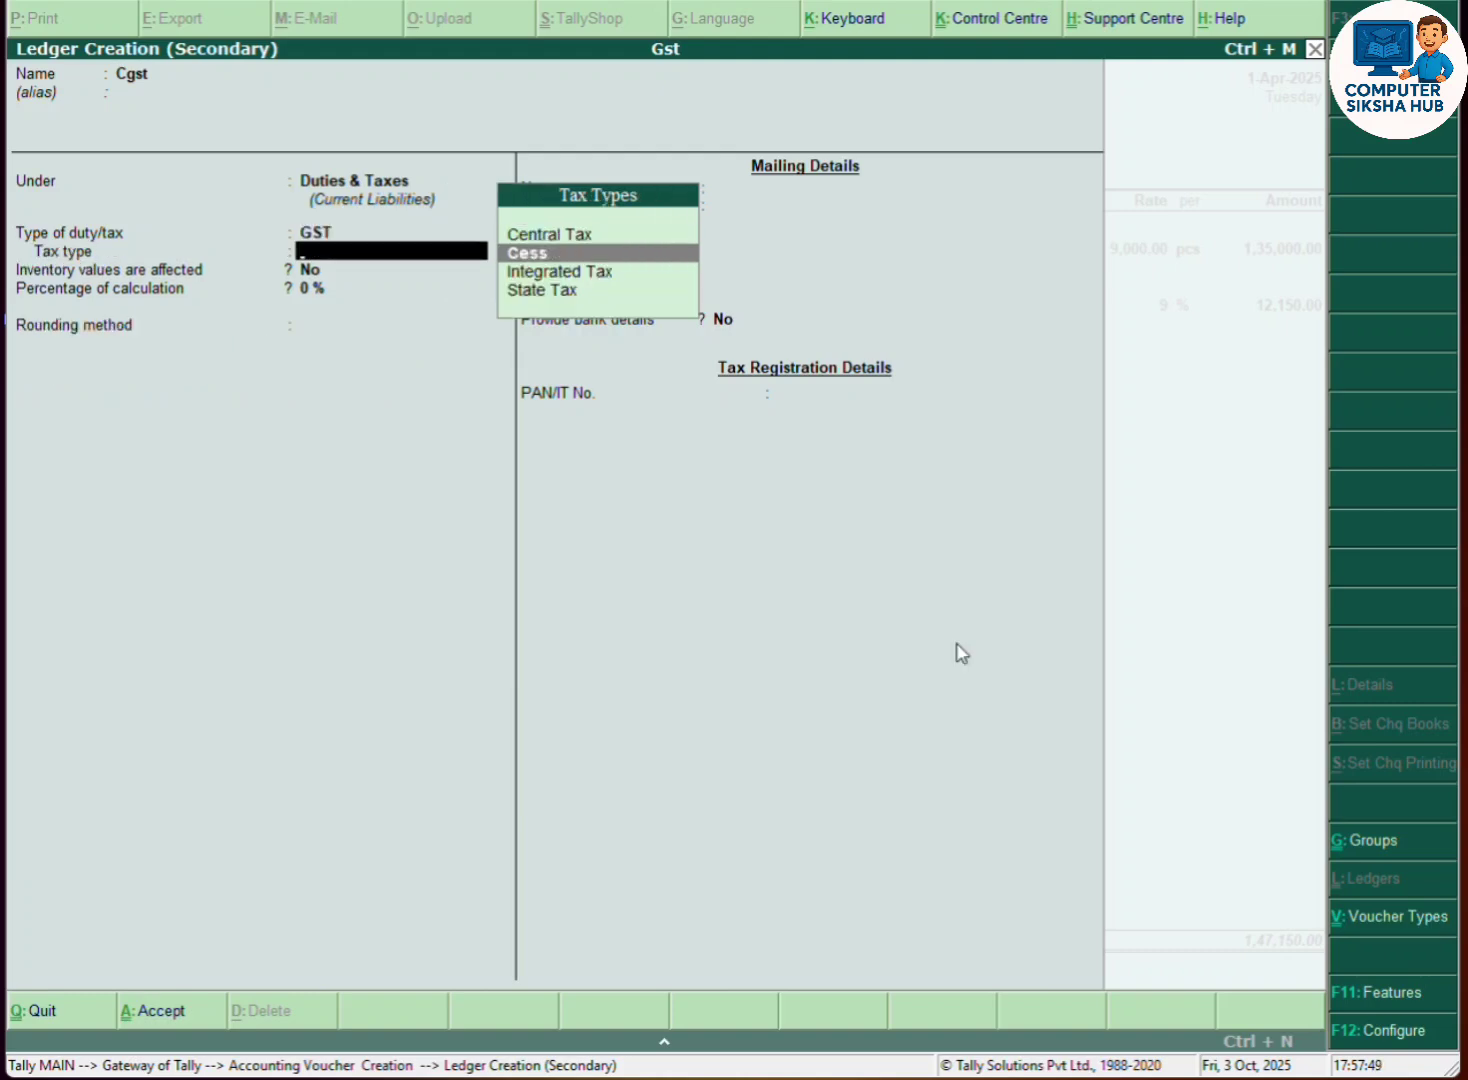
{"action": "key", "text": "Up"}
{"action": "key", "text": "Return"}
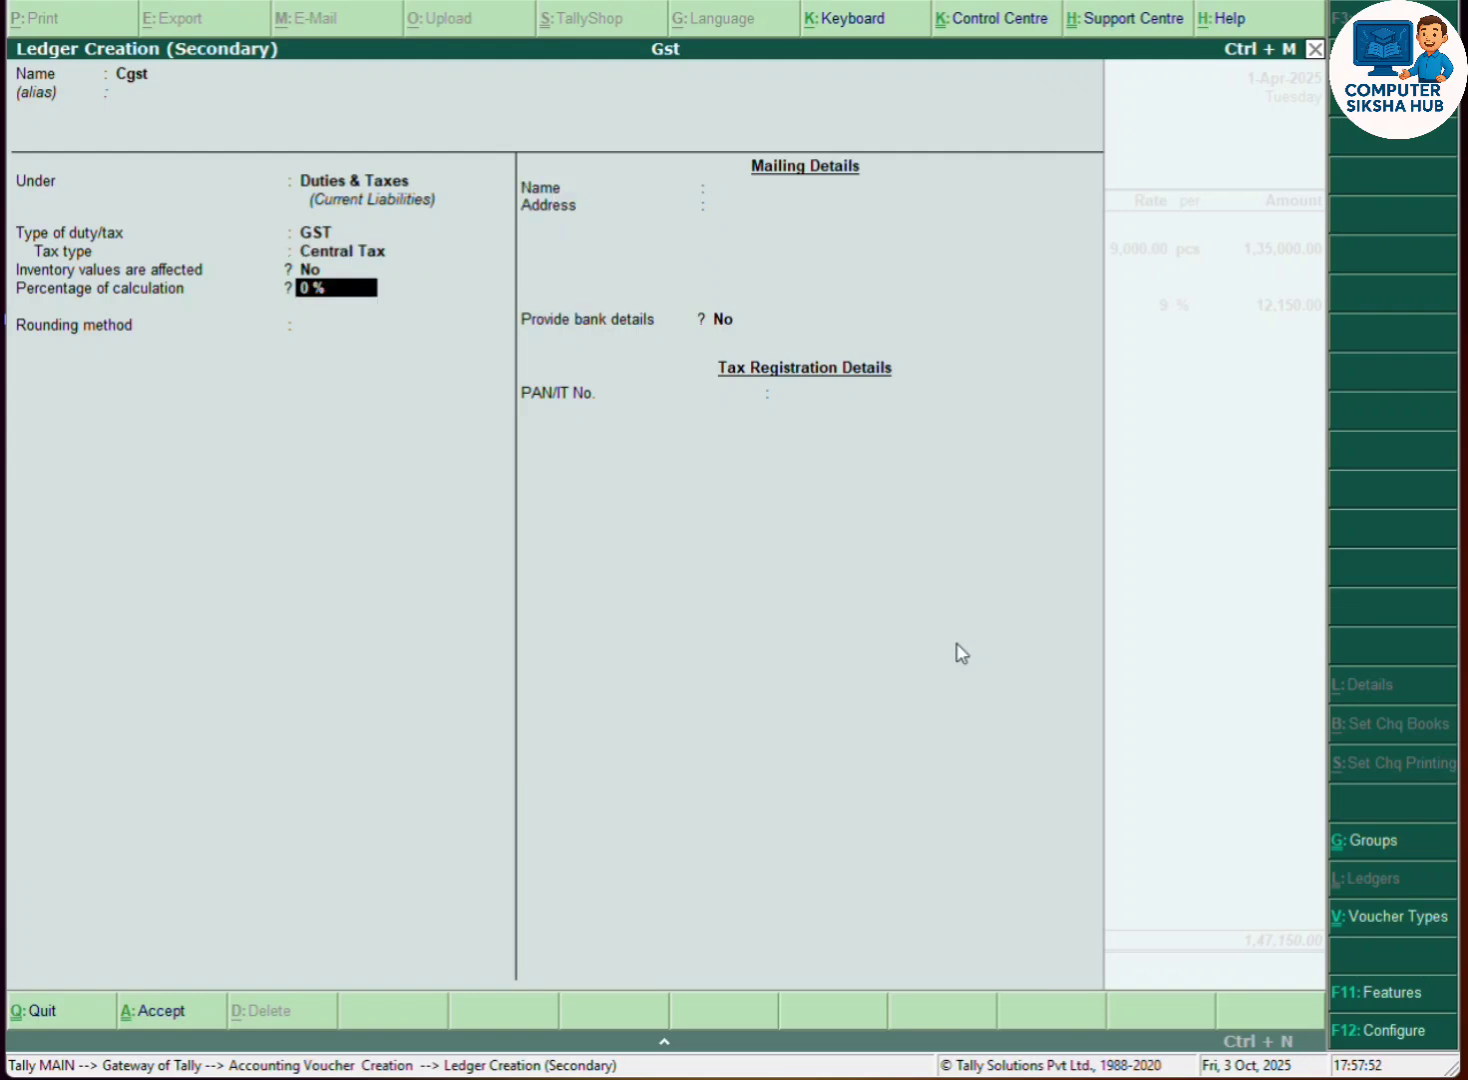
{"action": "type", "text": "9"}
{"action": "key", "text": "Return"}
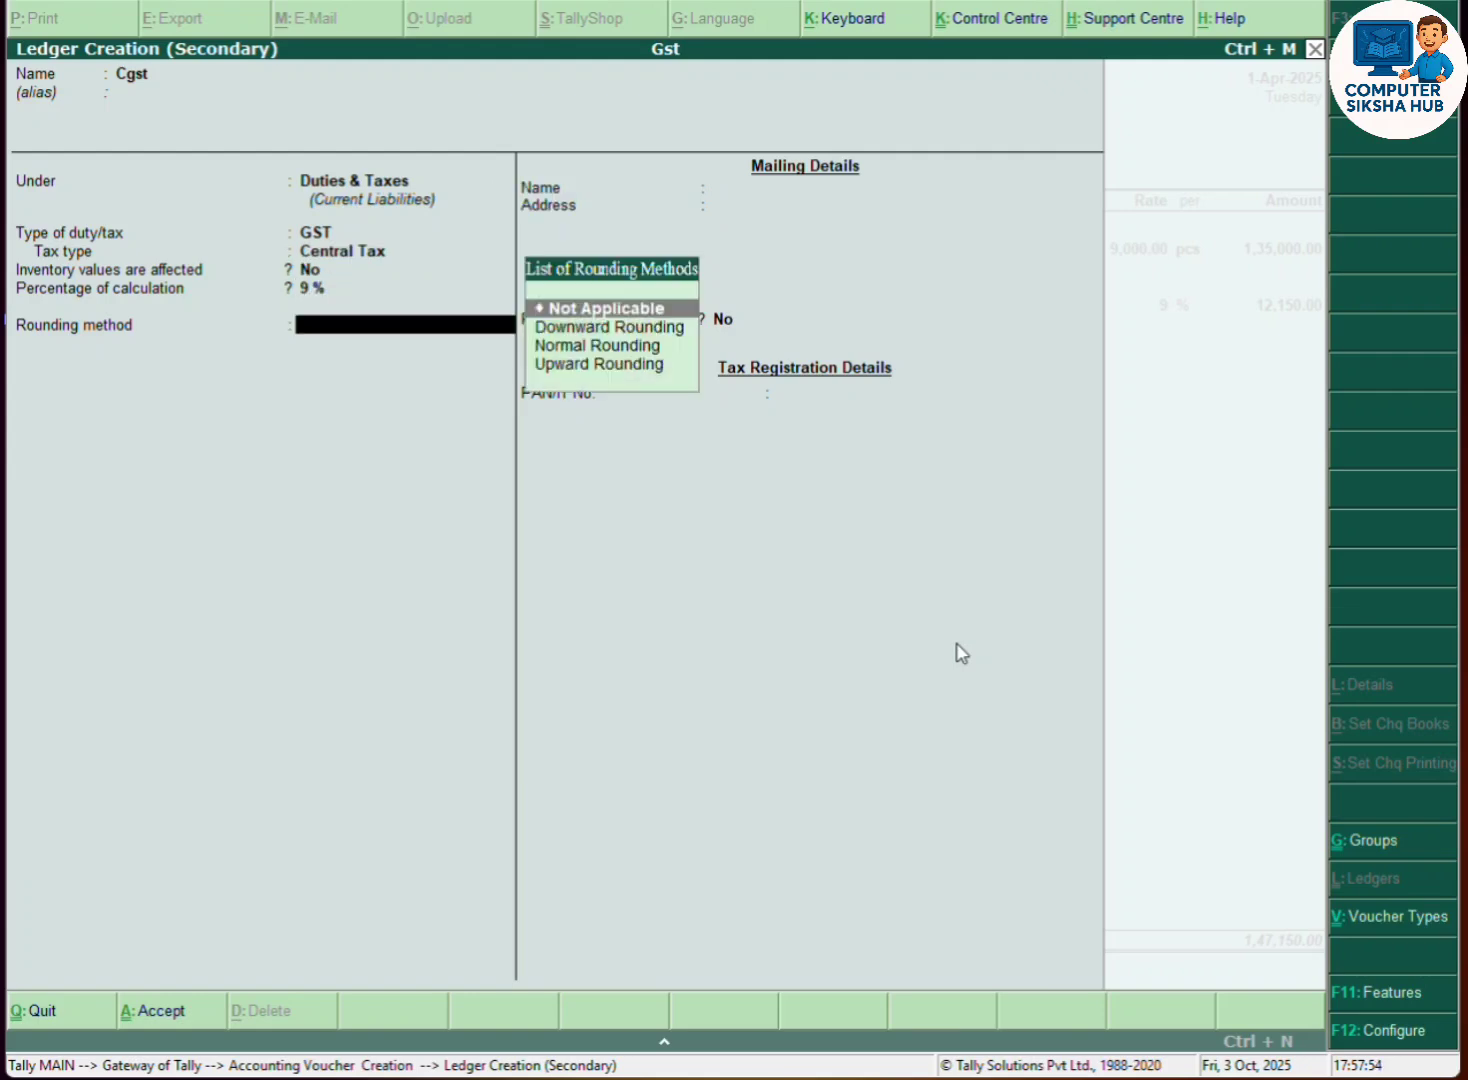
{"action": "key", "text": "Down"}
{"action": "key", "text": "Down"}
{"action": "key", "text": "Return"}
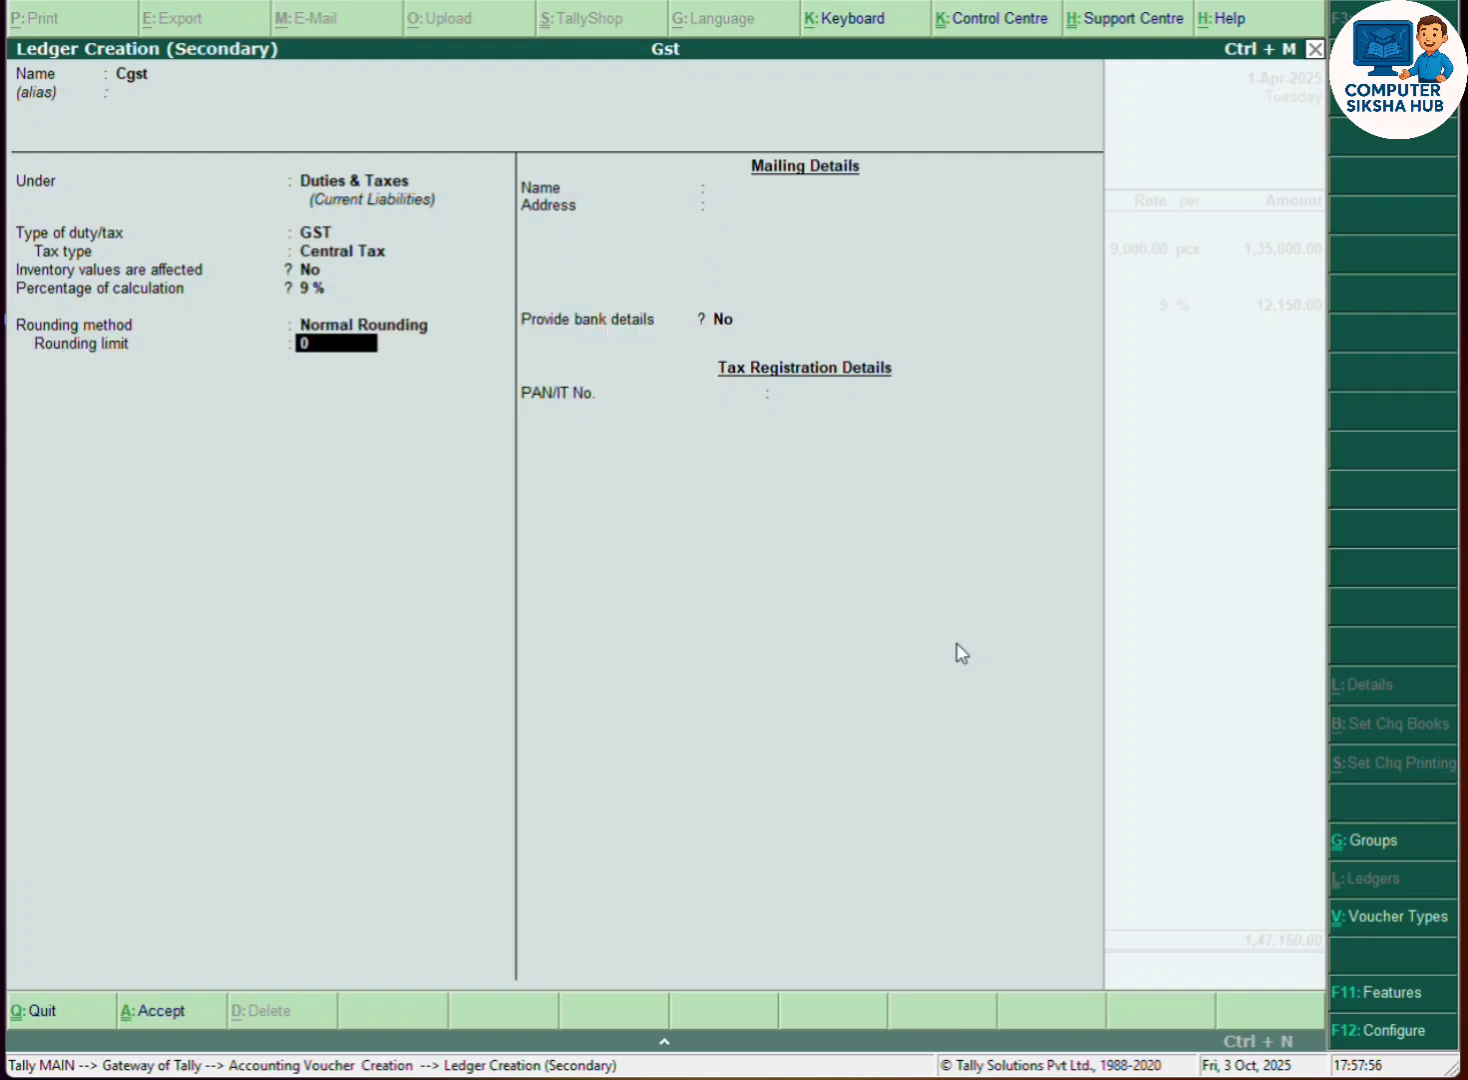
{"action": "key", "text": "ctrl+a"}
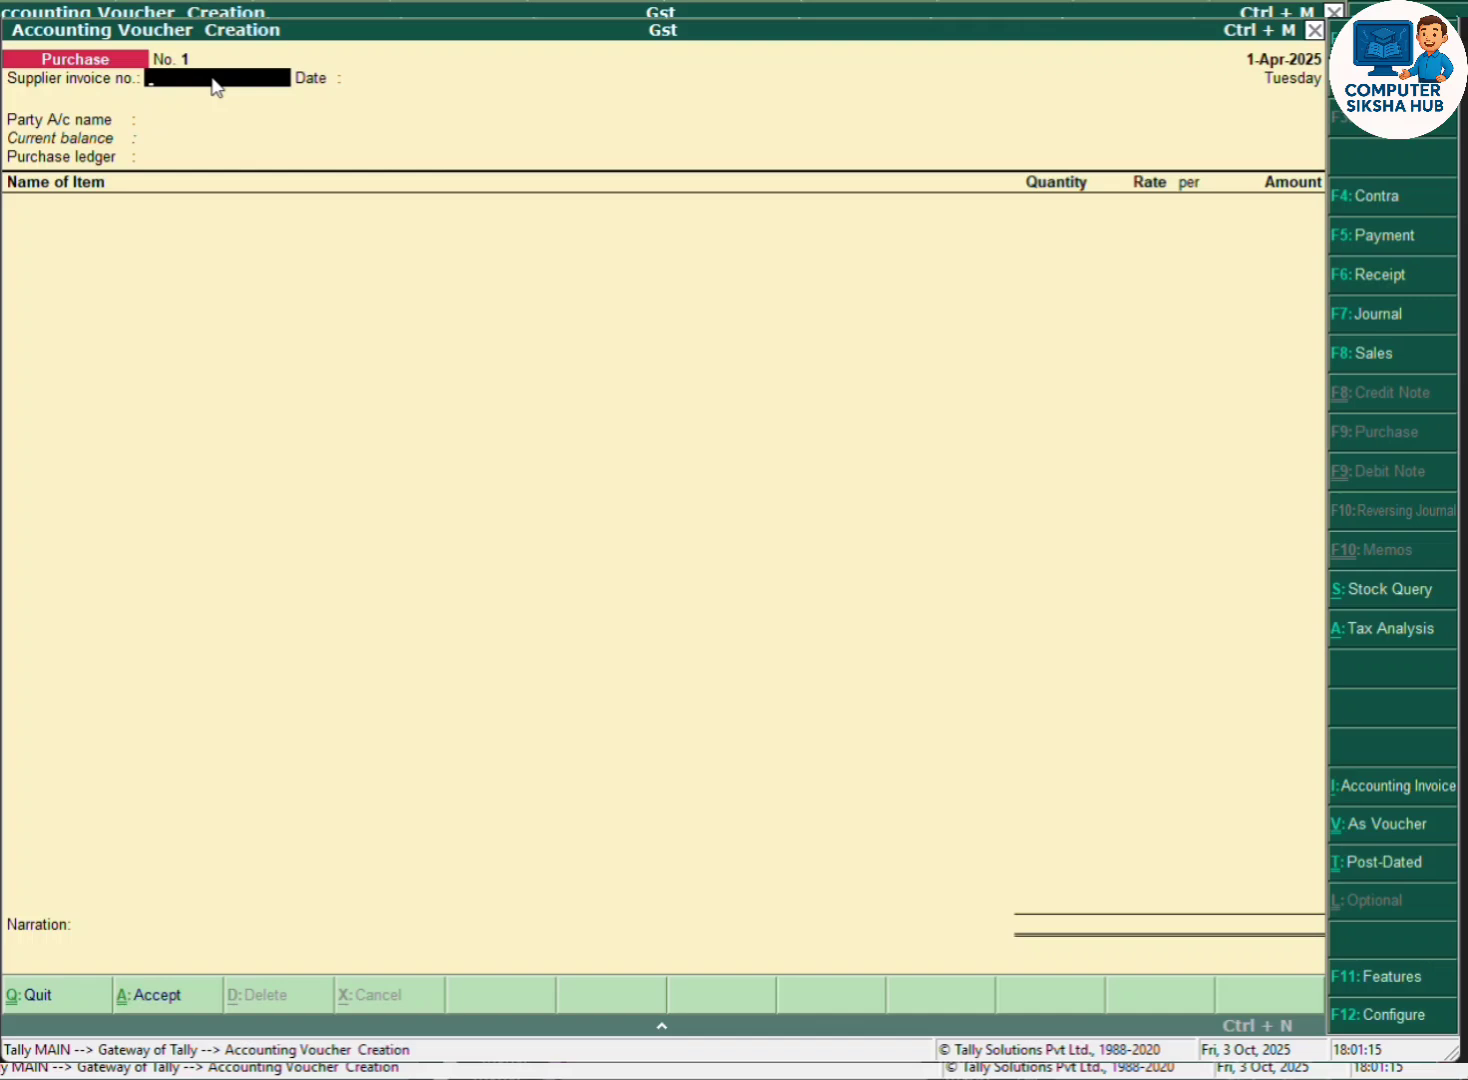
- Begin a purchase voucher with supplier invoice no. 01 dated 1-Apr-2025 and select the existing supplier ledger as the party account
{"action": "type", "text": "01"}
{"action": "key", "text": "Return"}
{"action": "key", "text": "Return"}
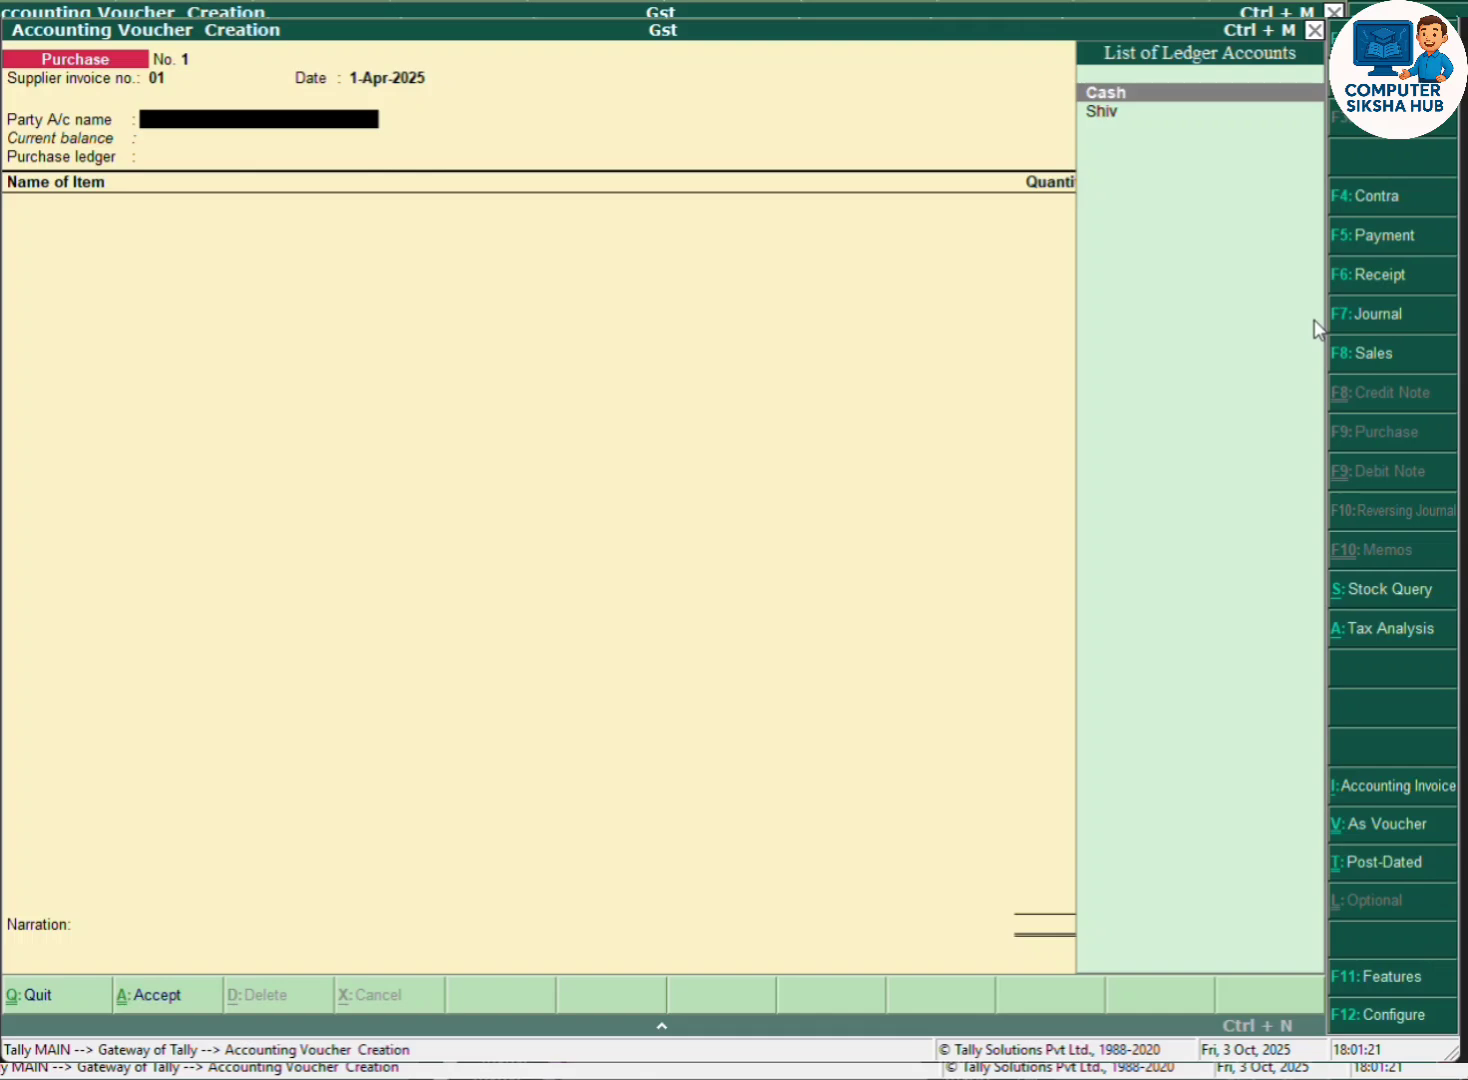
{"action": "key", "text": "Down"}
{"action": "key", "text": "Return"}
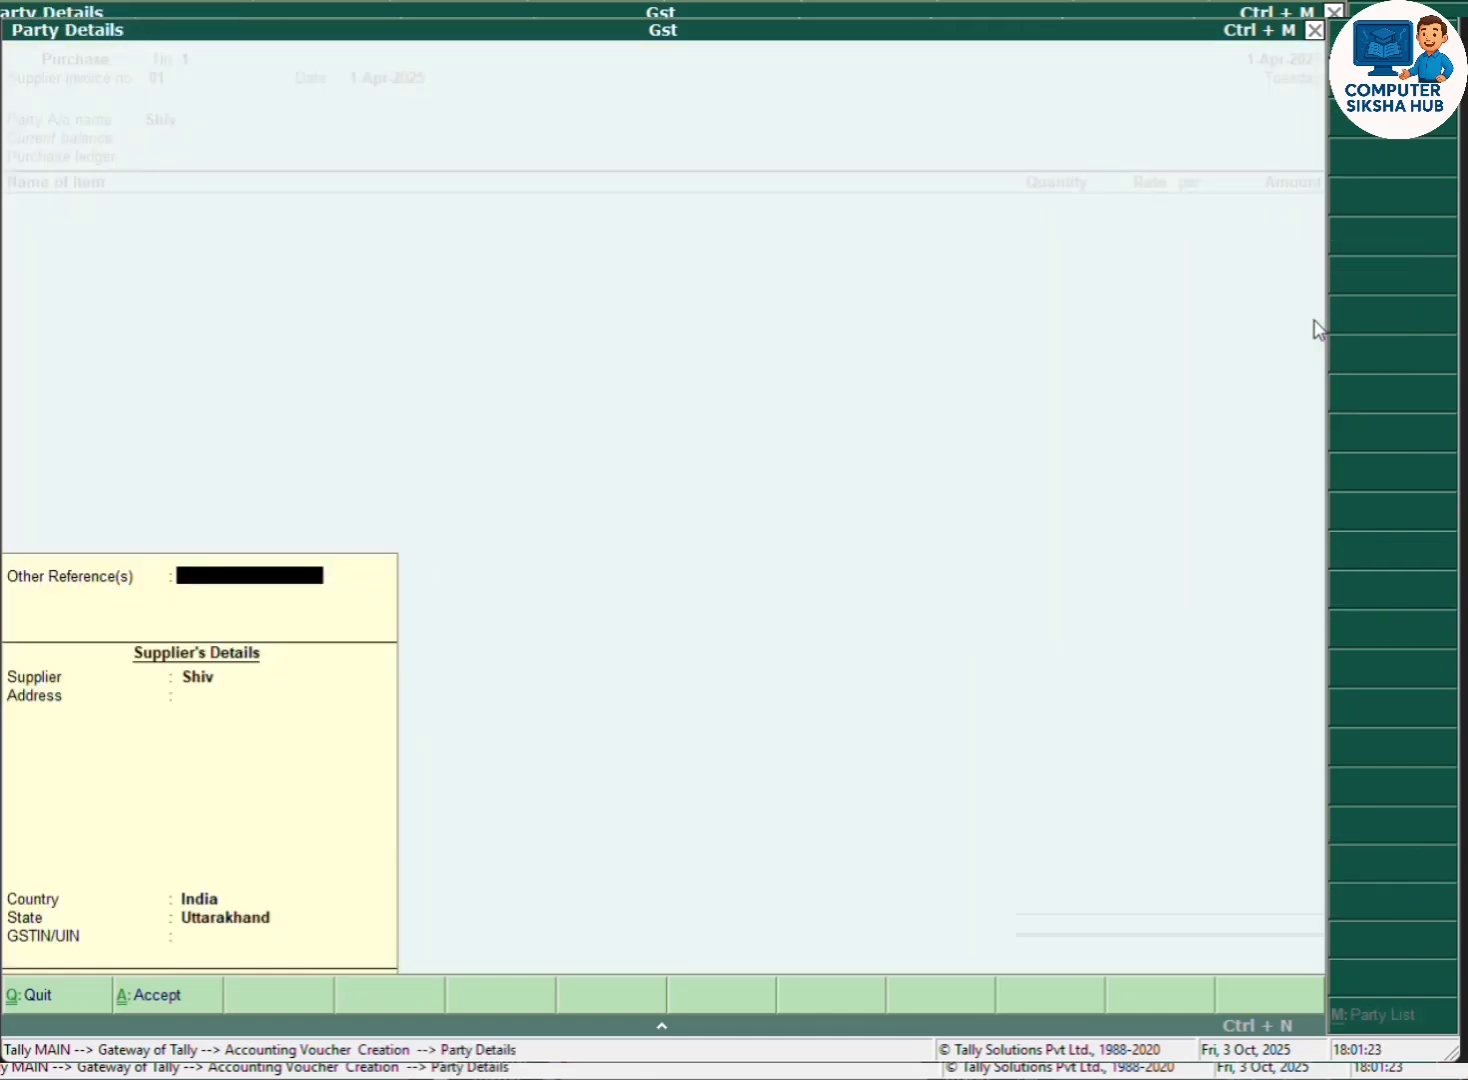
- Return to the party account field, review the supplier's ledger in alteration mode and accept it
{"action": "key", "text": "Return"}
{"action": "key", "text": "BackSpace"}
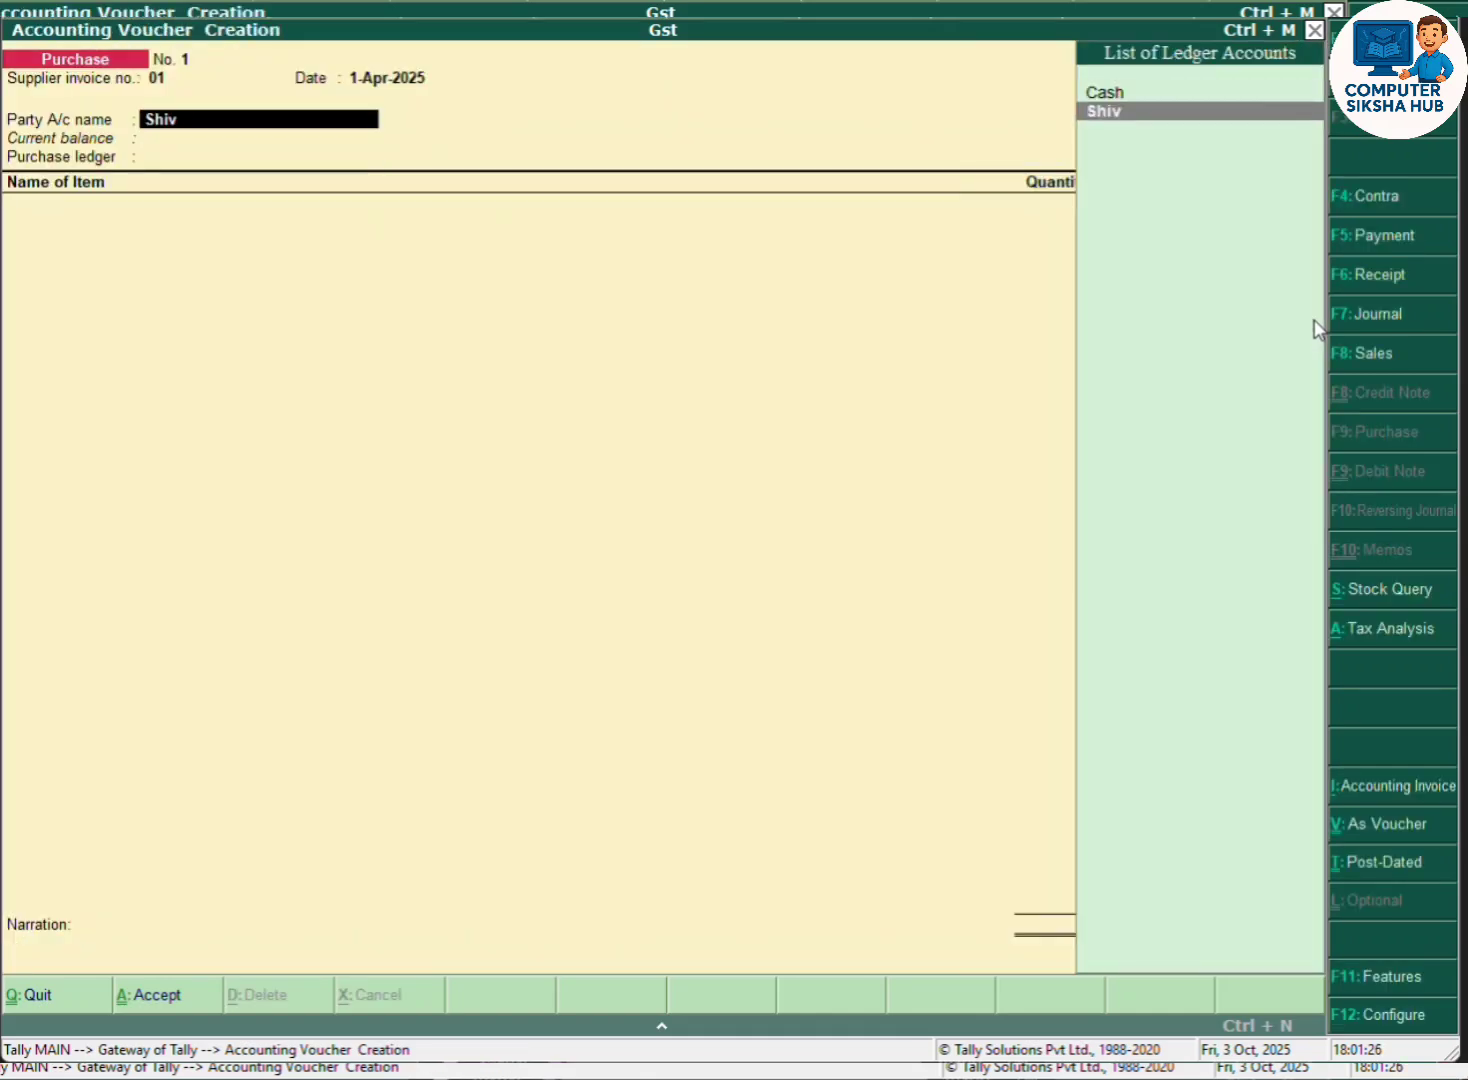
{"action": "key", "text": "ctrl+Return"}
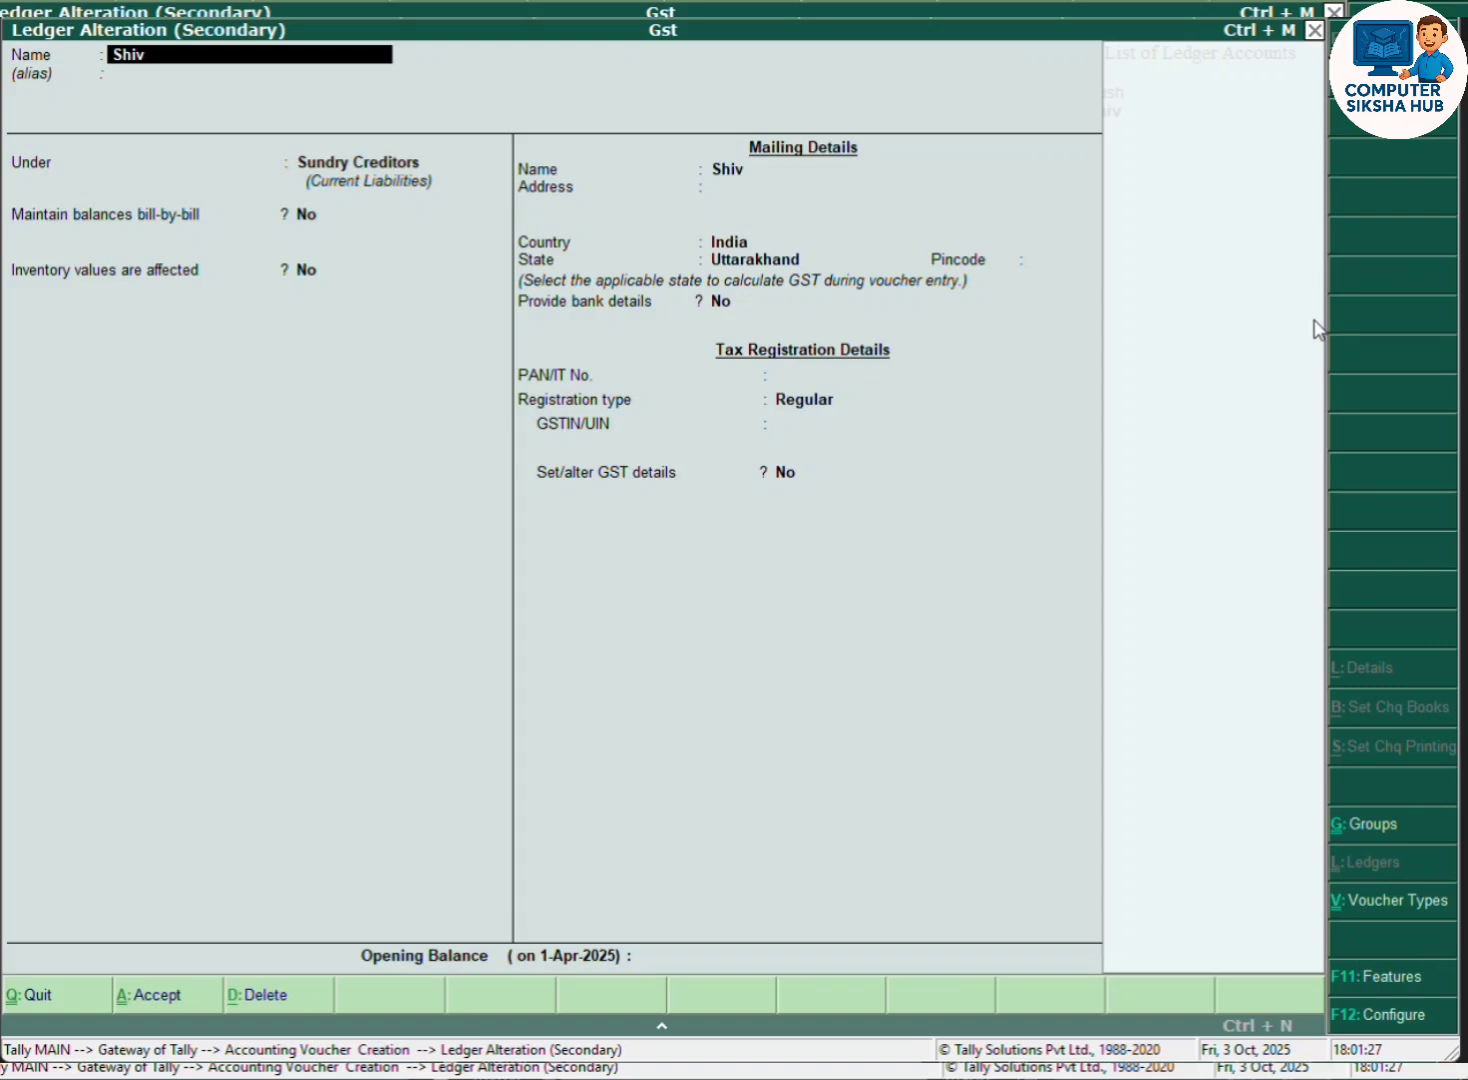
{"action": "key", "text": "Return"}
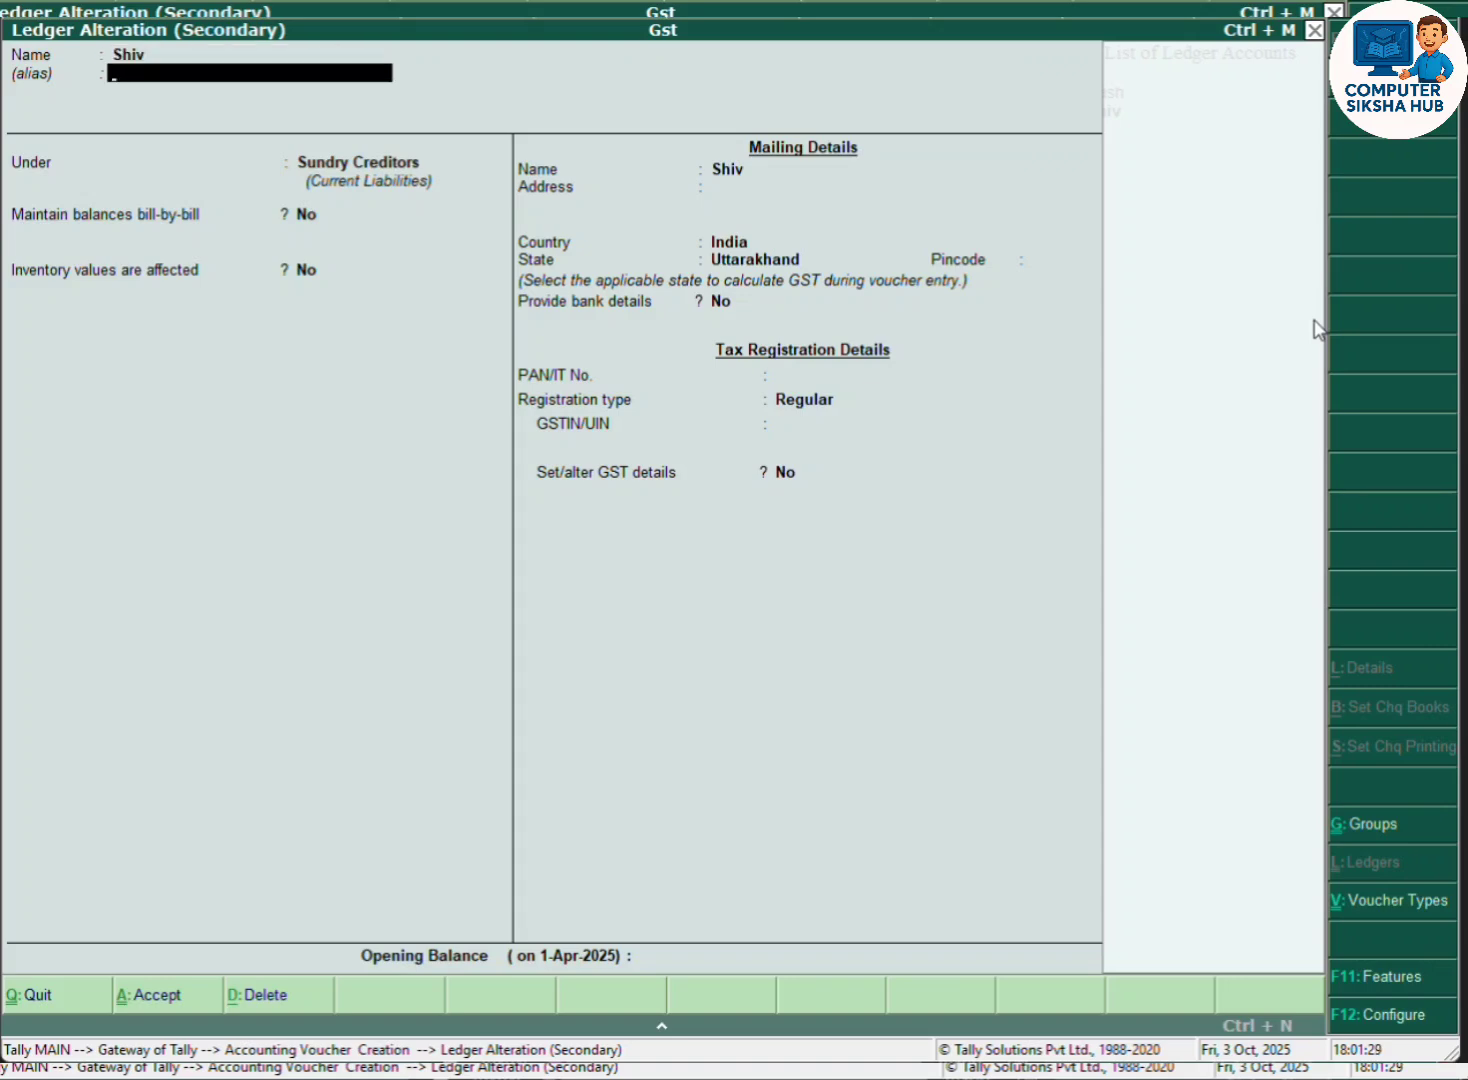
{"action": "key", "text": "ctrl+a"}
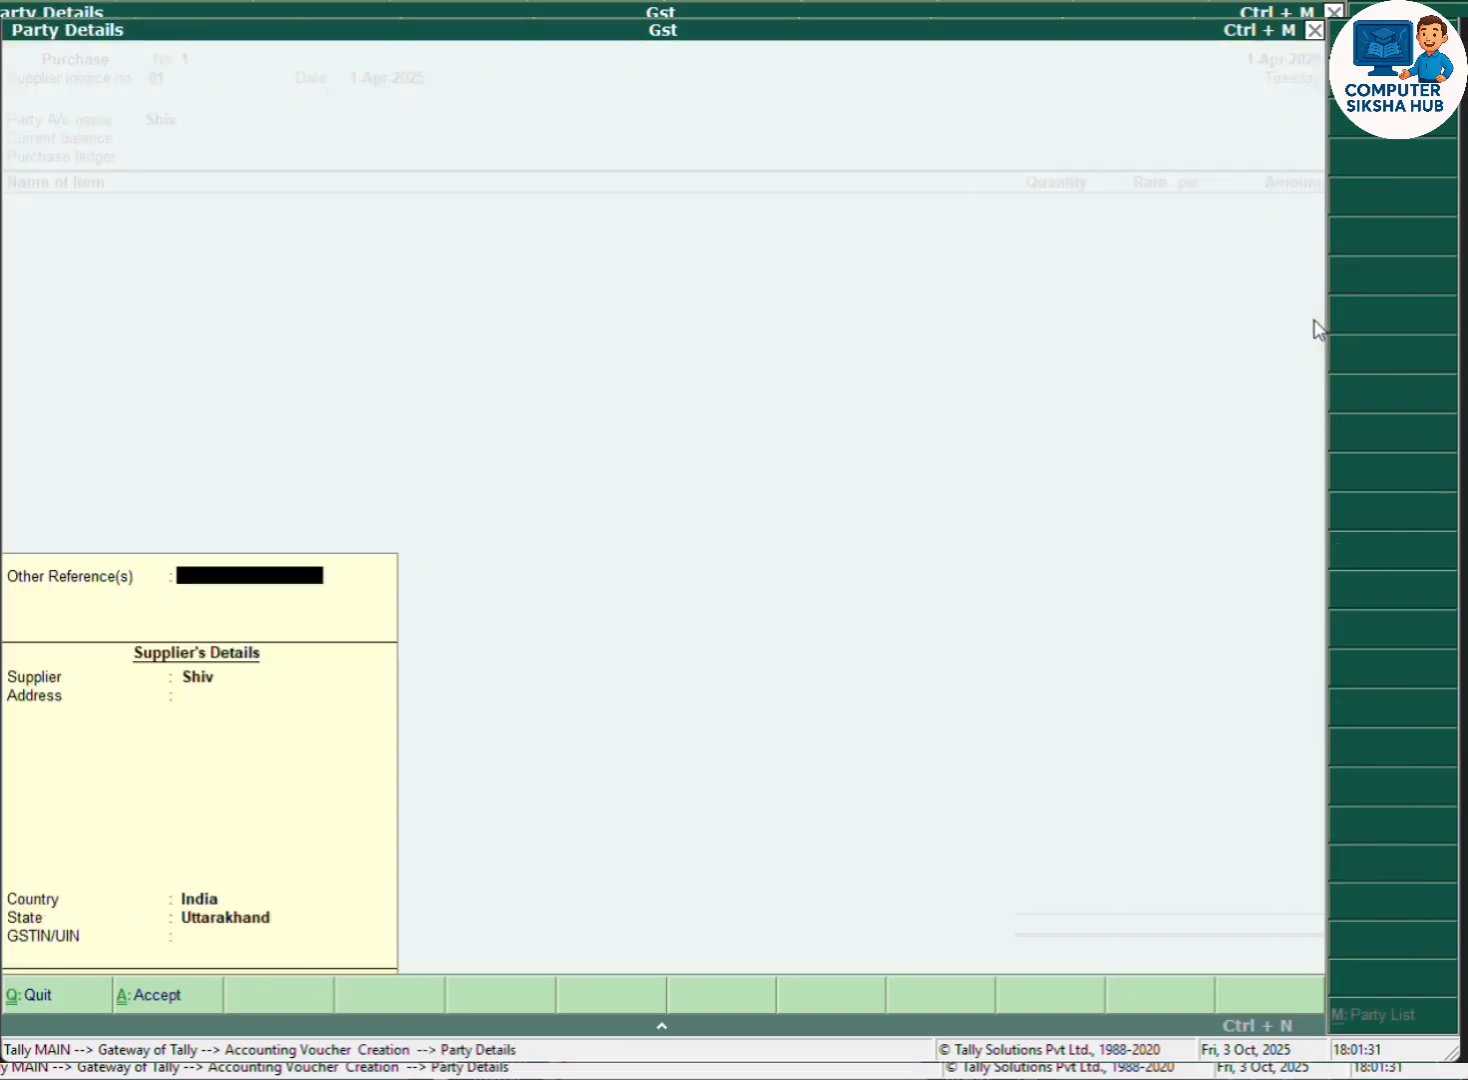
- Accept the party details, choose Purchase as the purchase ledger and enable Set/alter GST Details for that ledger
{"action": "key", "text": "ctrl+a"}
{"action": "key", "text": "Return"}
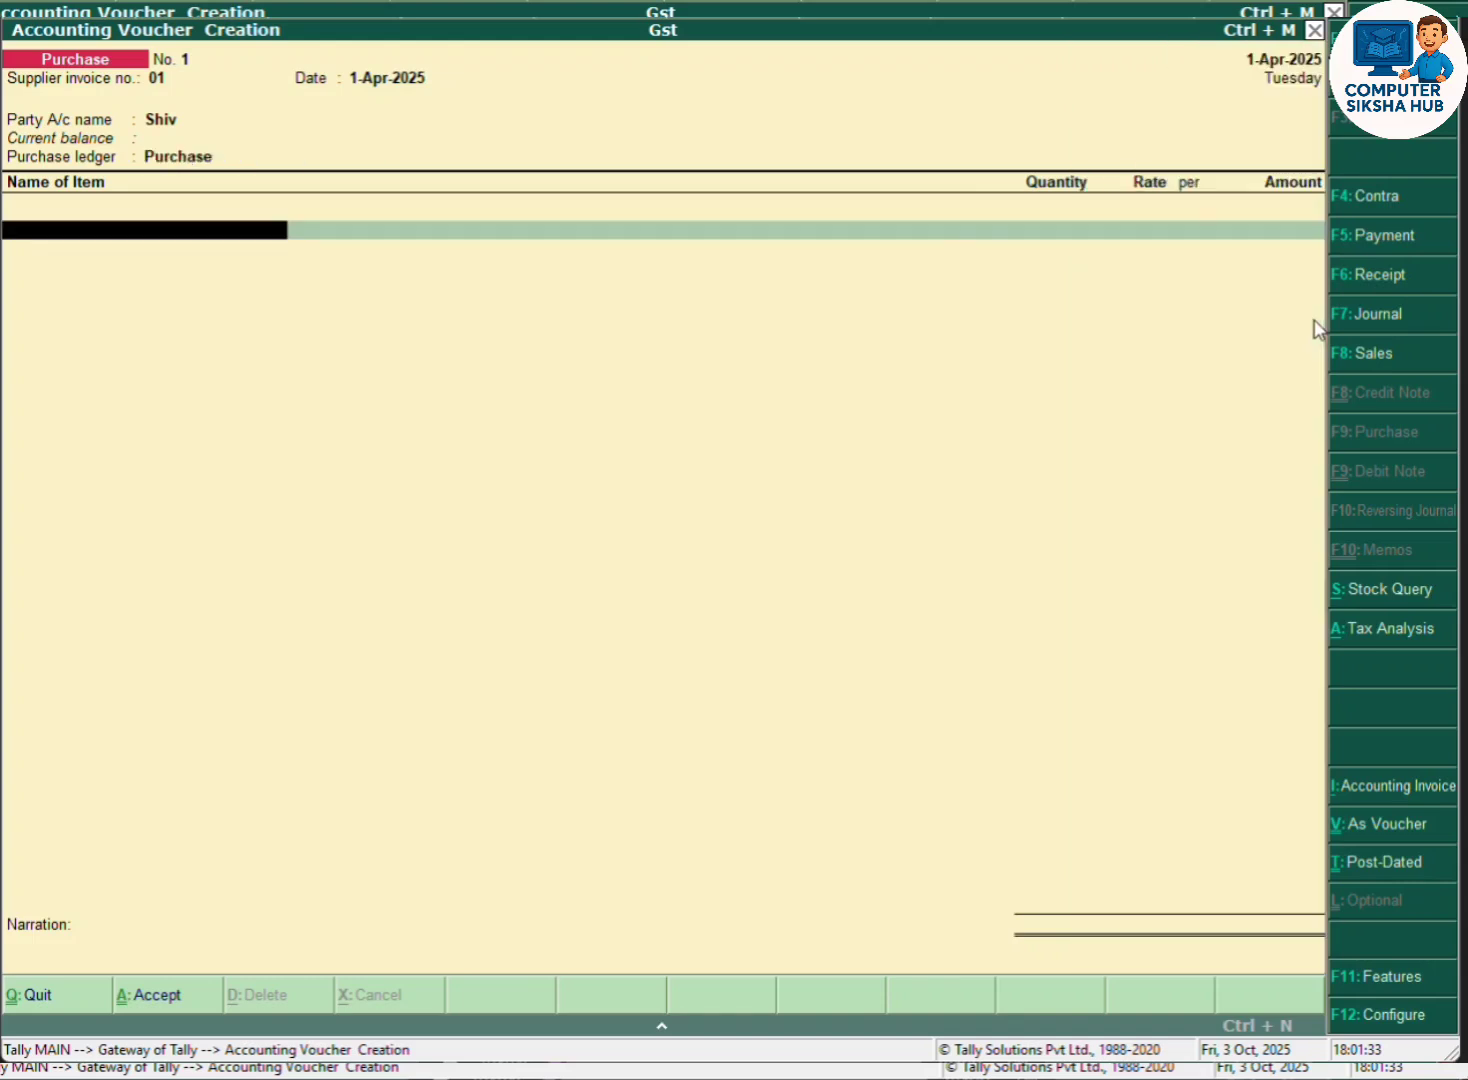
{"action": "key", "text": "BackSpace"}
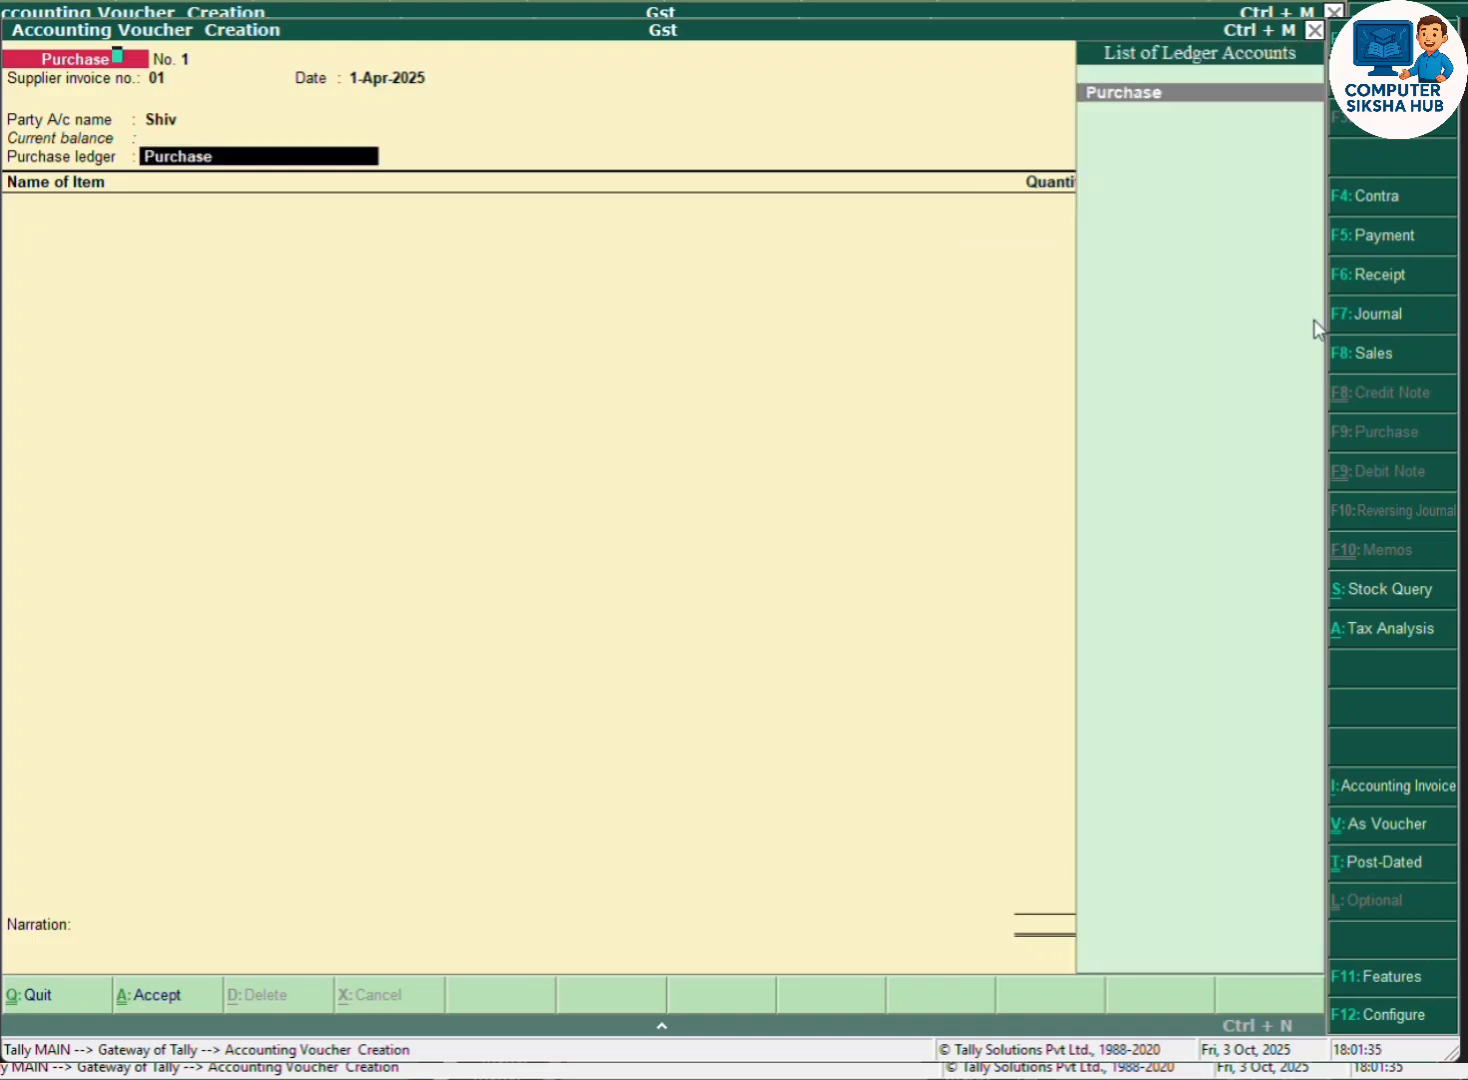
{"action": "key", "text": "ctrl+Return"}
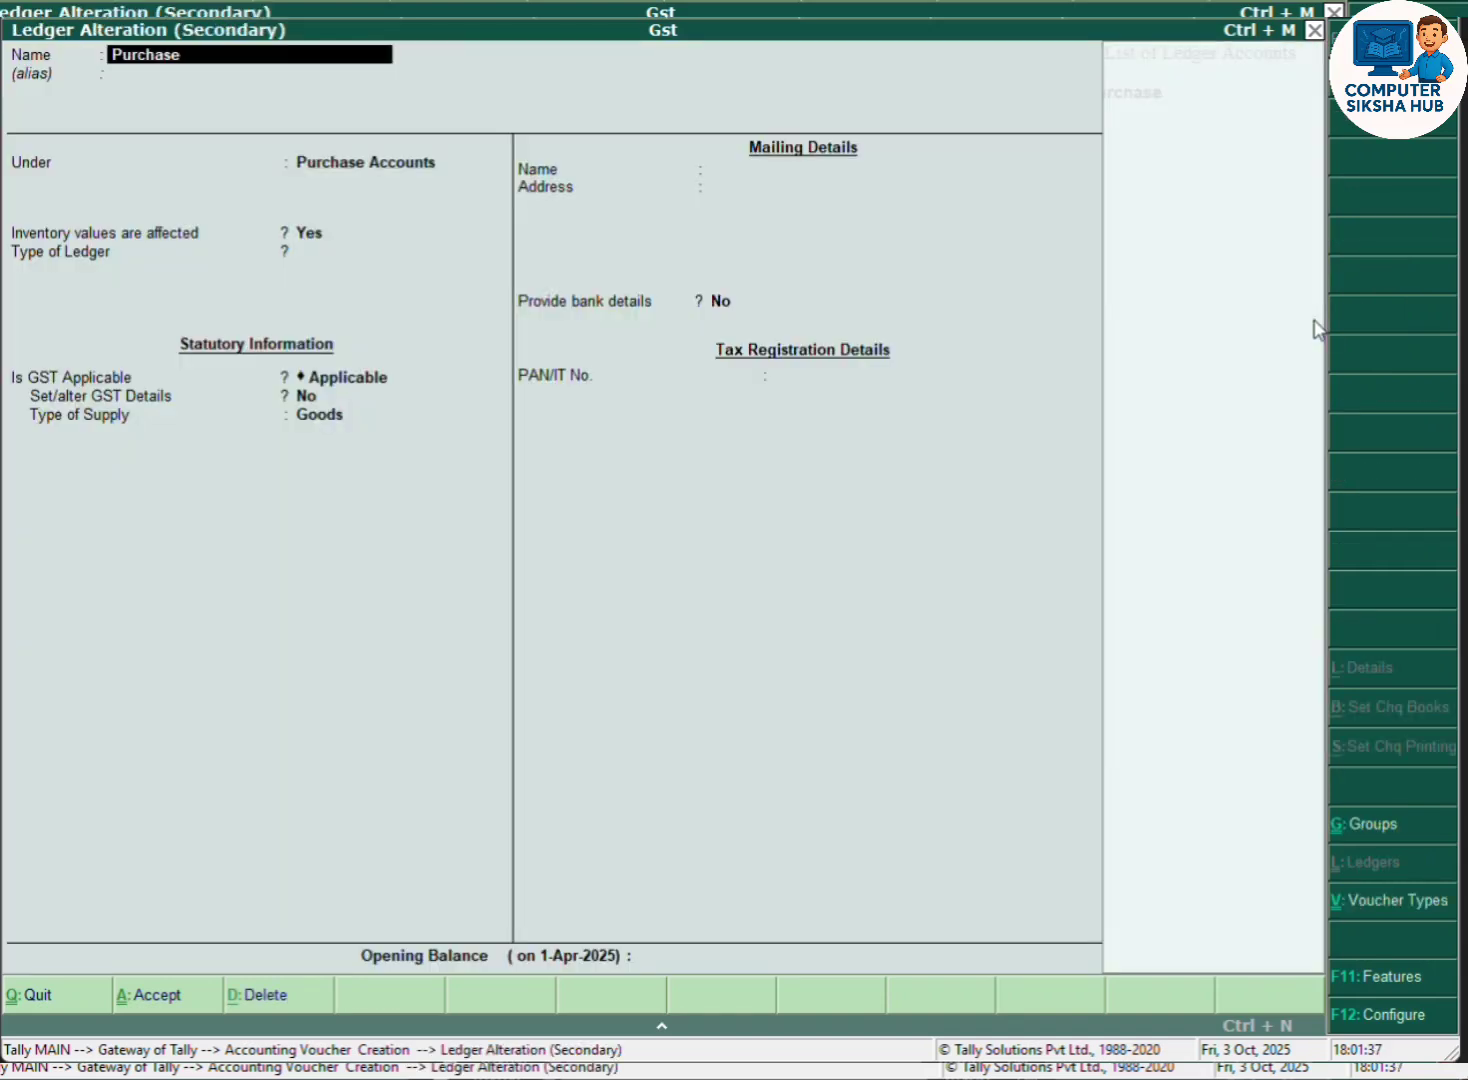
{"action": "key", "text": "Return"}
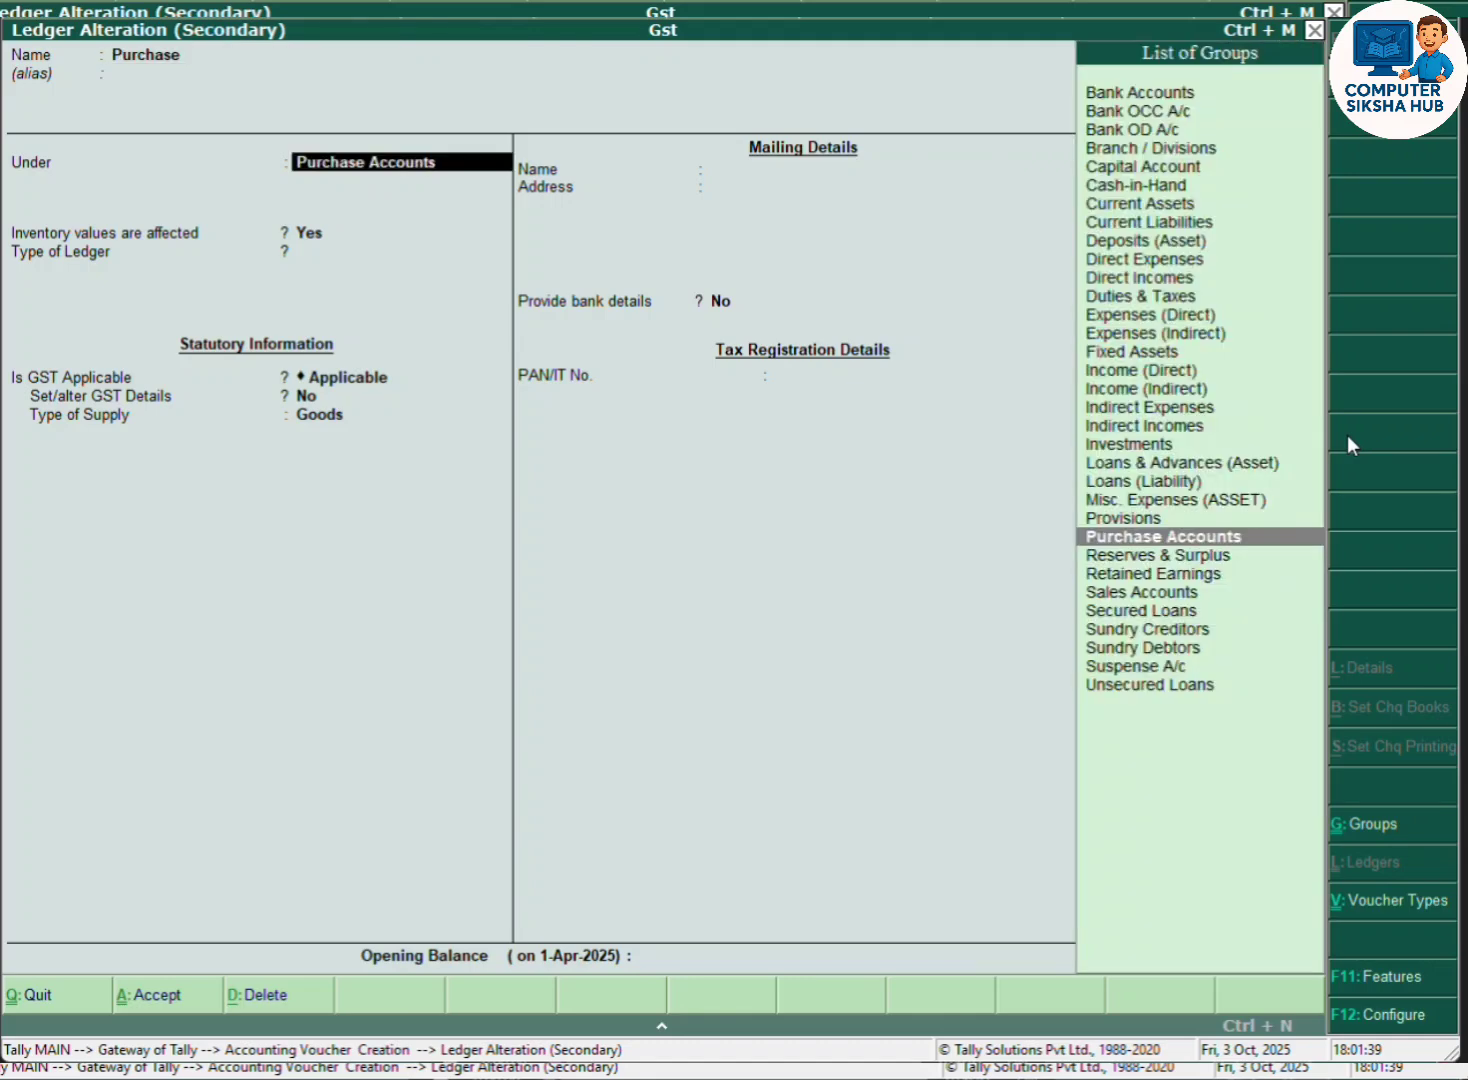
{"action": "key", "text": "Return"}
{"action": "key", "text": "Return"}
{"action": "key", "text": "Return"}
{"action": "key", "text": "Return"}
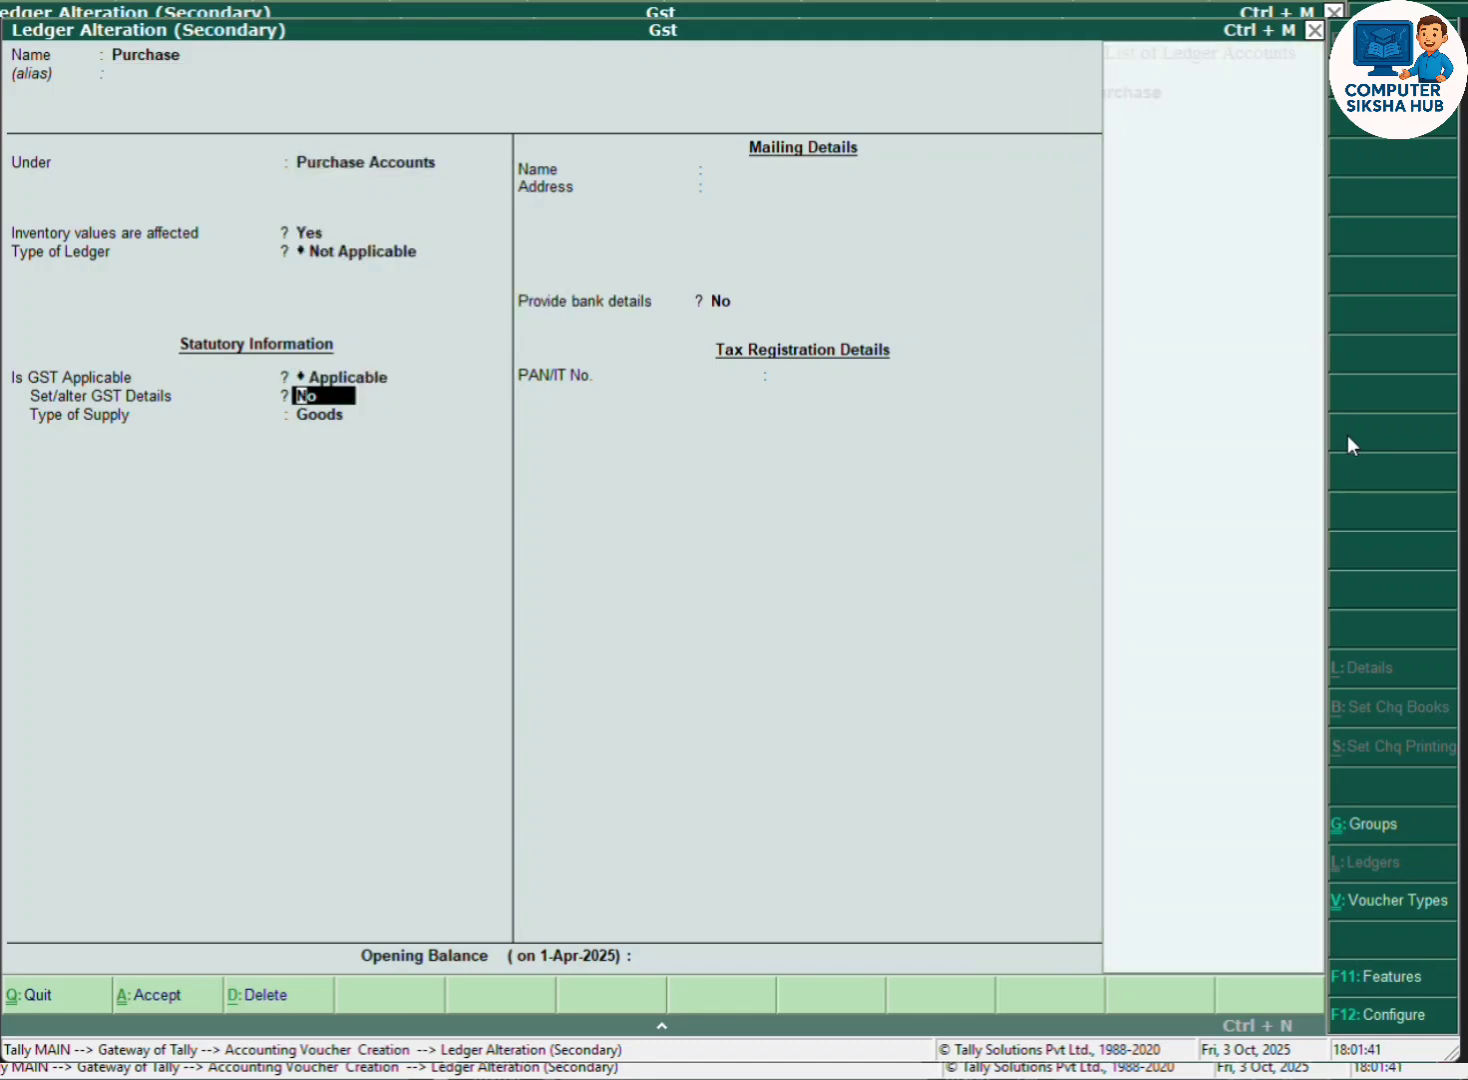
{"action": "type", "text": "y"}
{"action": "key", "text": "Return"}
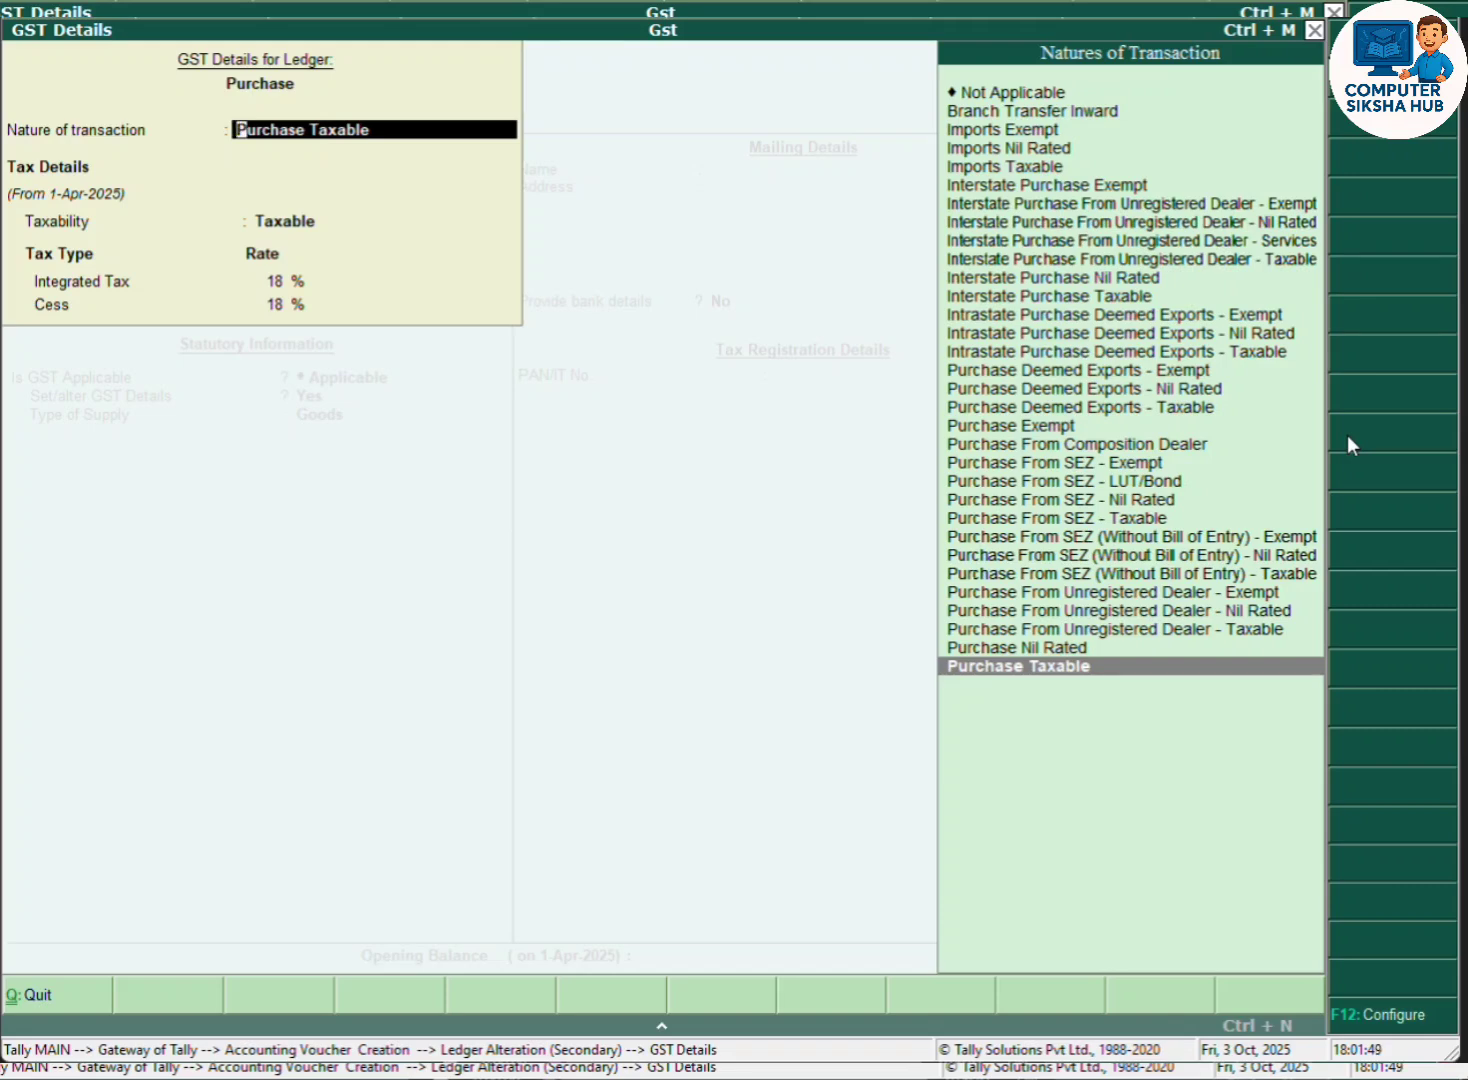
- Change the Purchase ledger's nature of transaction to Interstate Purchase Taxable, keeping the Integrated Tax rate at 18%
{"action": "key", "text": "Up"}
{"action": "key", "text": "Up"}
{"action": "key", "text": "Up"}
{"action": "key", "text": "Up"}
{"action": "key", "text": "Up"}
{"action": "key", "text": "Up"}
{"action": "key", "text": "Up"}
{"action": "key", "text": "Up"}
{"action": "key", "text": "Up"}
{"action": "key", "text": "Up"}
{"action": "key", "text": "Up"}
{"action": "key", "text": "Up"}
{"action": "key", "text": "Up"}
{"action": "key", "text": "Up"}
{"action": "key", "text": "Up"}
{"action": "key", "text": "Up"}
{"action": "key", "text": "Up"}
{"action": "key", "text": "Up"}
{"action": "key", "text": "Up"}
{"action": "key", "text": "Up"}
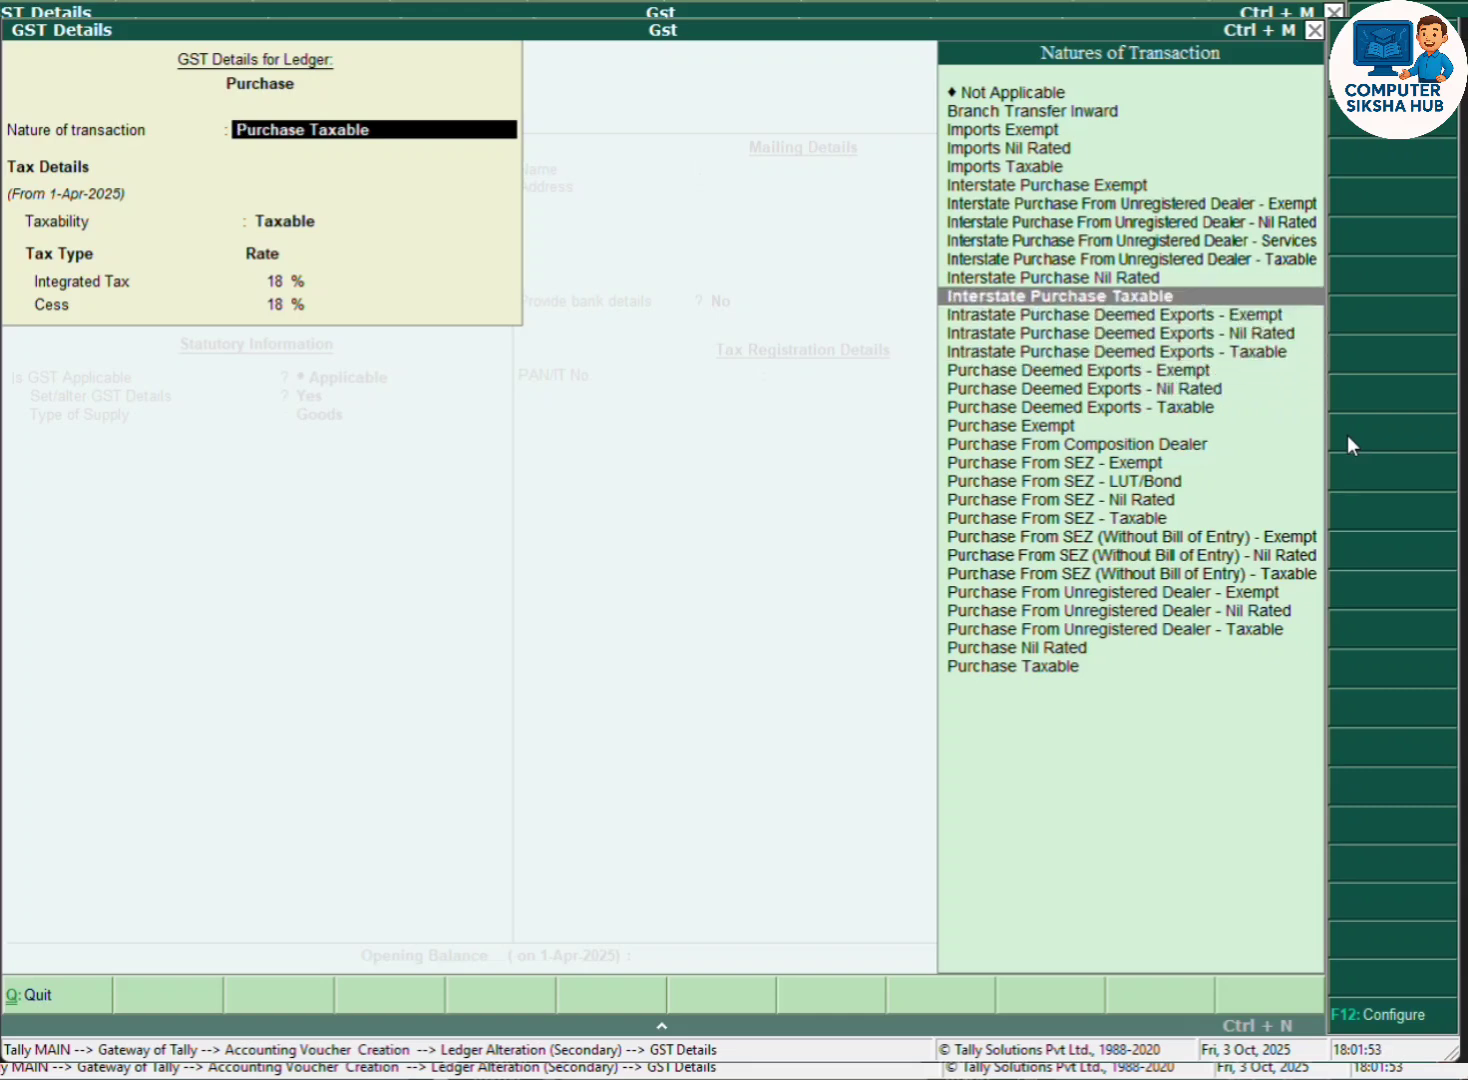
{"action": "key", "text": "Return"}
{"action": "key", "text": "Return"}
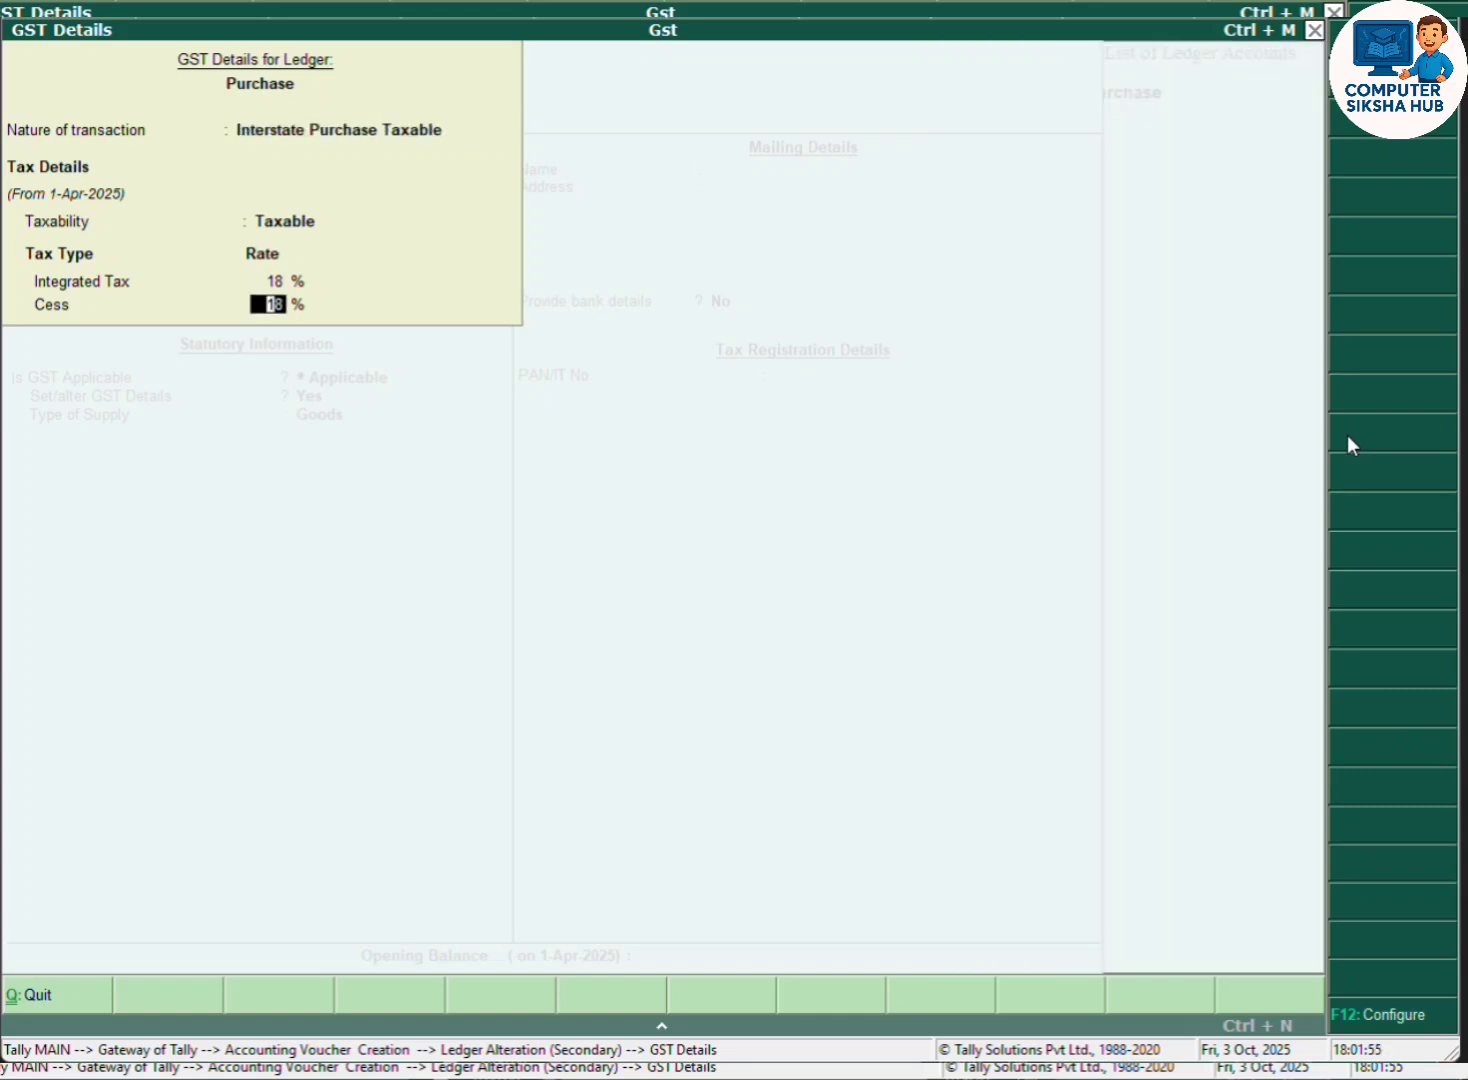
- Accept the Purchase ledger's GST details and save the altered ledger to return to the purchase voucher
{"action": "key", "text": "Return"}
{"action": "key", "text": "Return"}
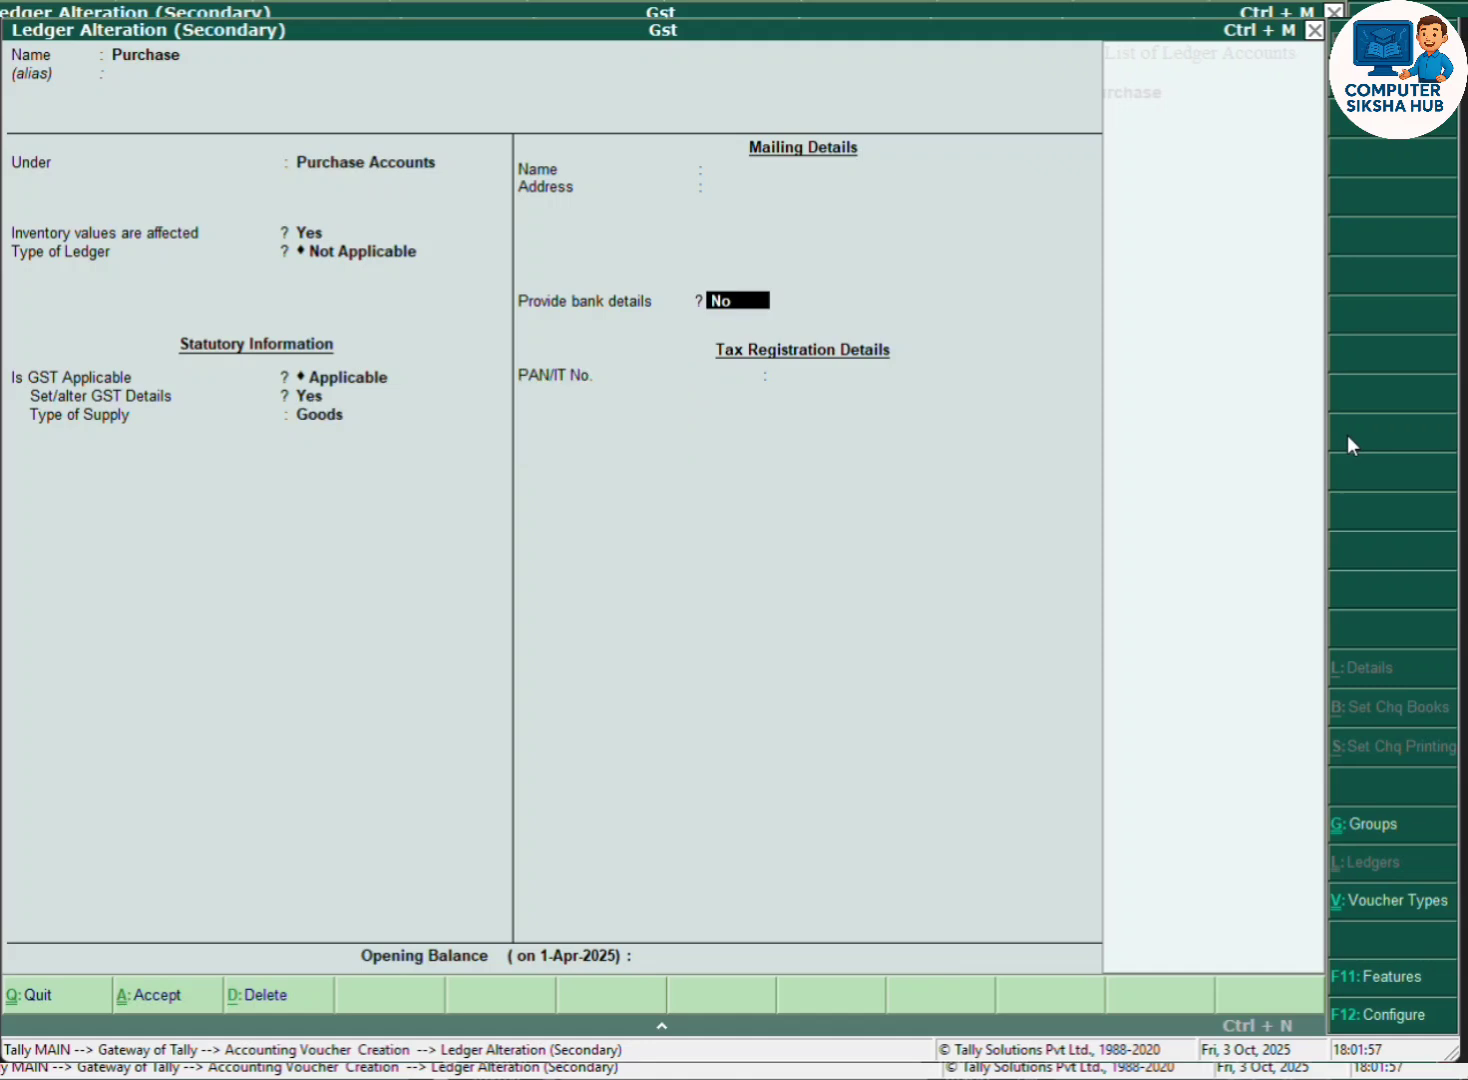
{"action": "key", "text": "ctrl+a"}
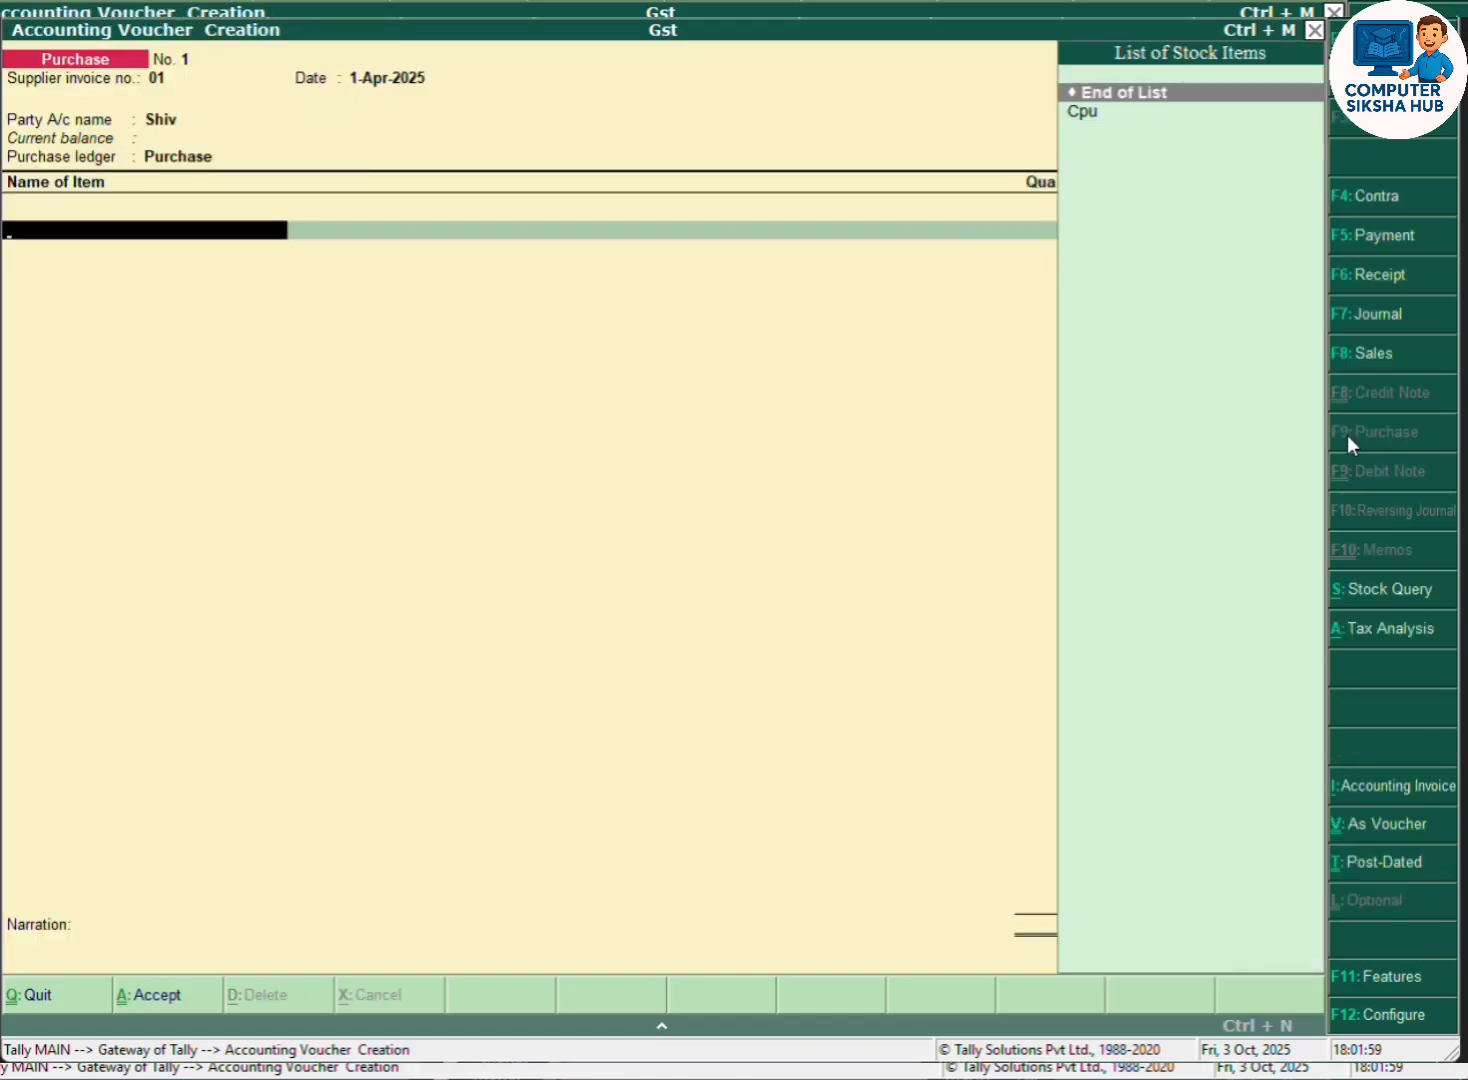
- Add the stock item Cpu to the purchase voucher with a quantity of 20 pcs at a rate of 10,000 per pcs
{"action": "key", "text": "Down"}
{"action": "key", "text": "Return"}
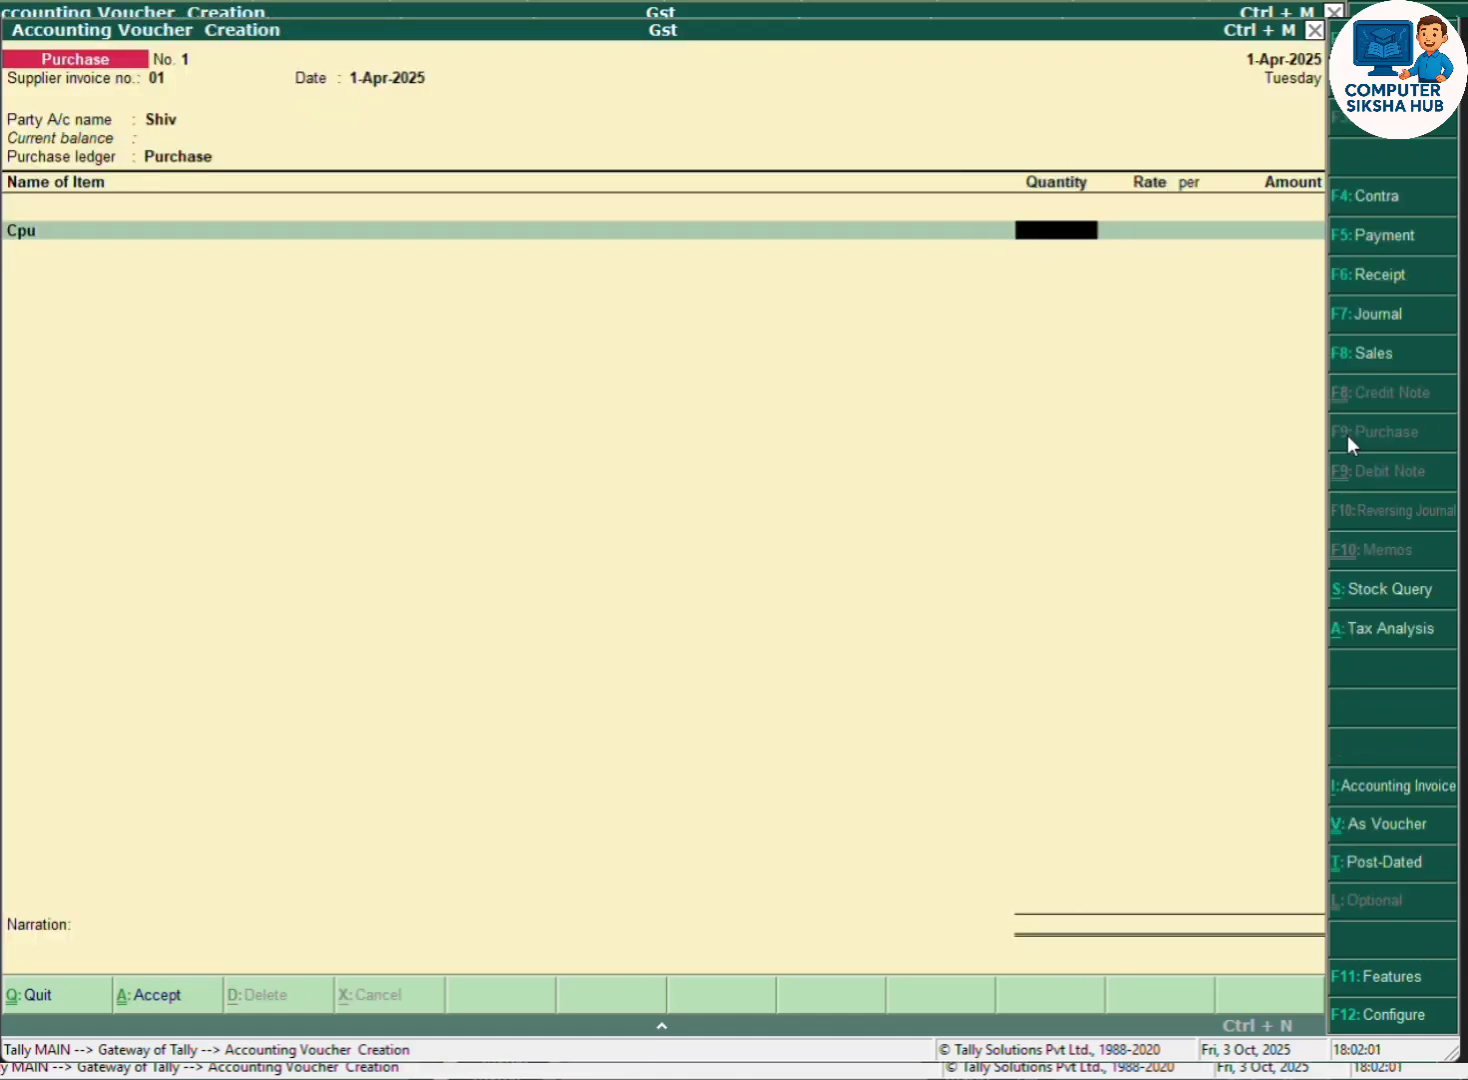
{"action": "type", "text": "20"}
{"action": "key", "text": "Return"}
{"action": "type", "text": "2"}
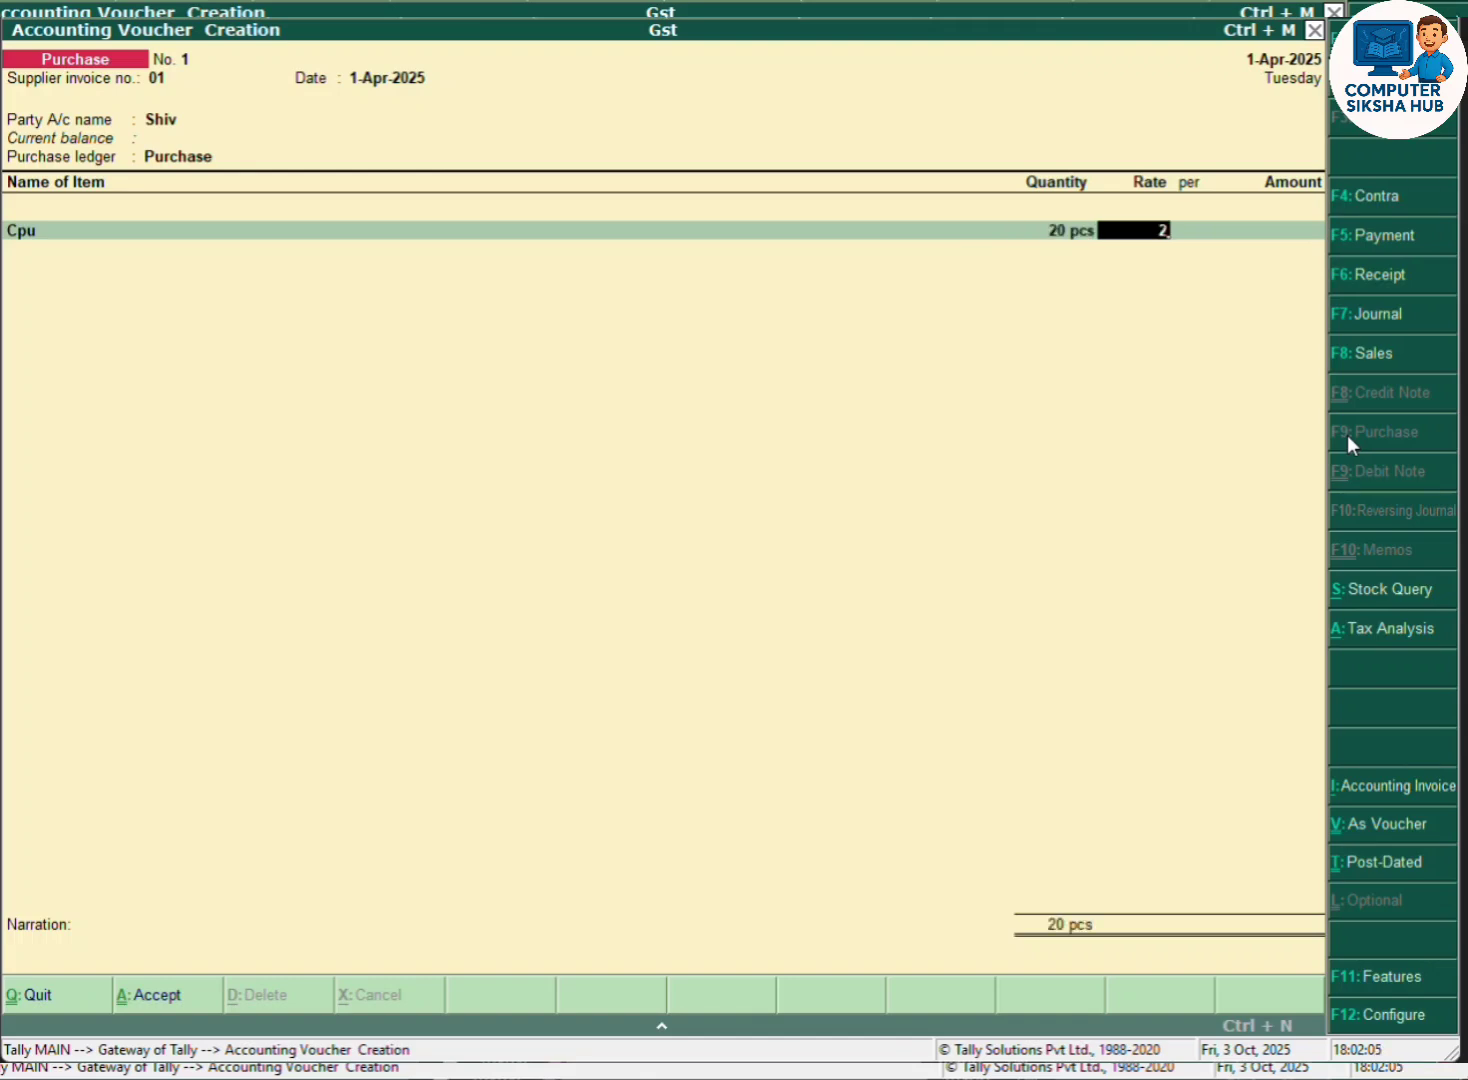
{"action": "key", "text": "BackSpace"}
{"action": "type", "text": "10000"}
{"action": "key", "text": "Return"}
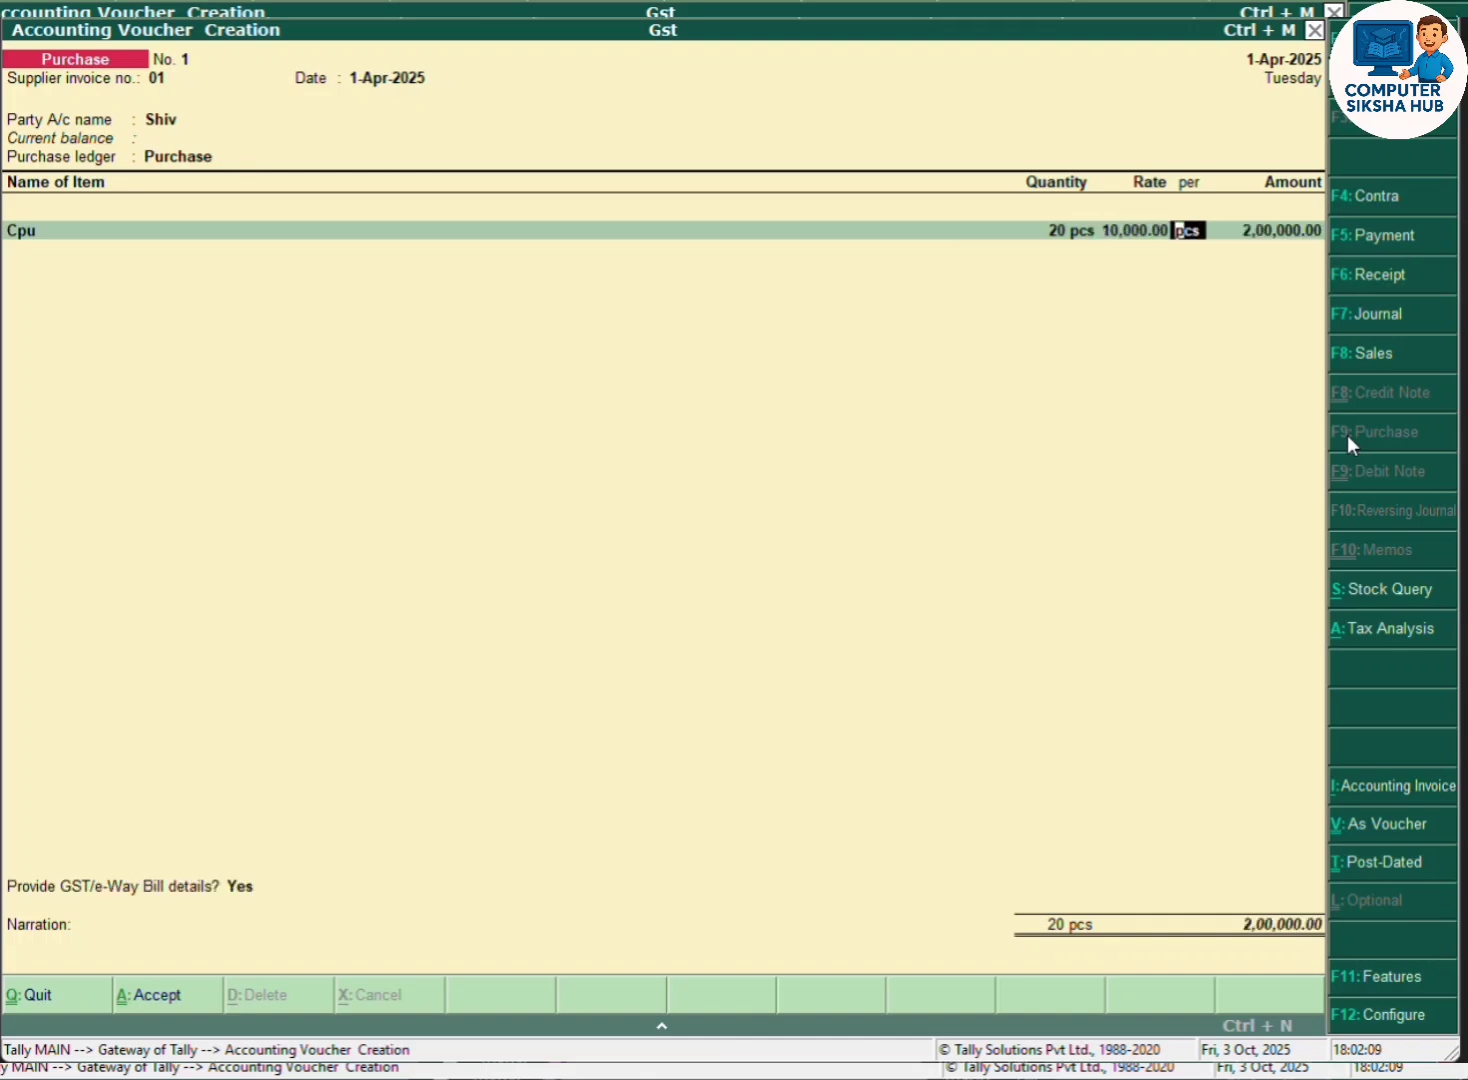
{"action": "key", "text": "Return"}
{"action": "key", "text": "Return"}
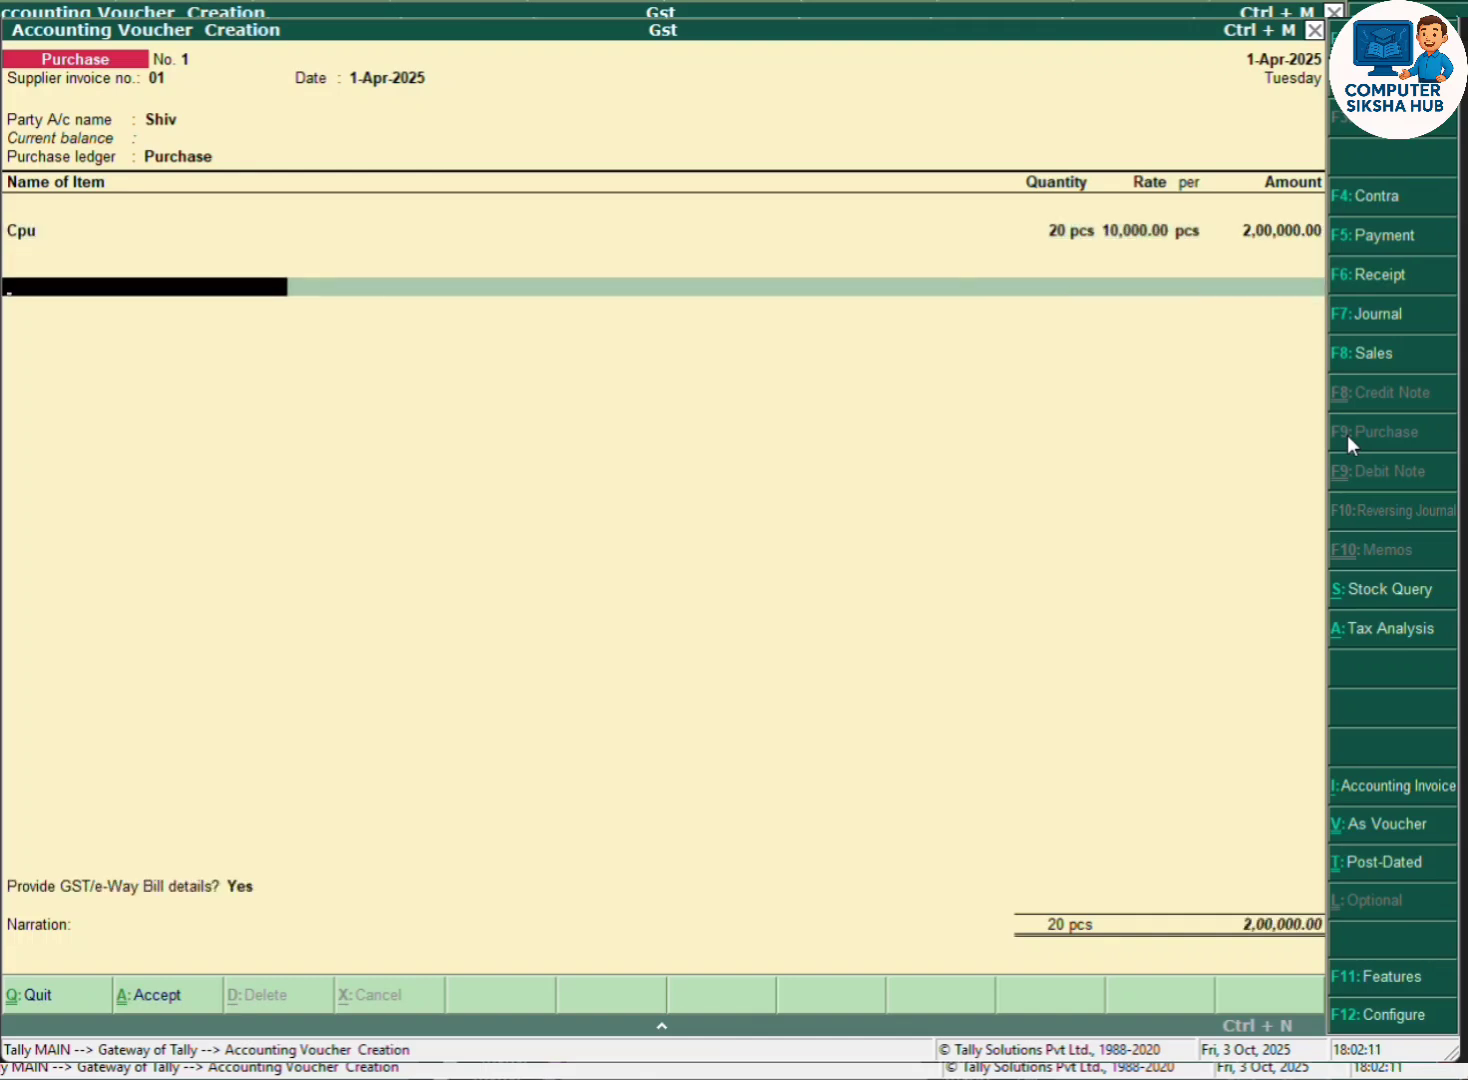
- End the item list, add the Igst tax ledger, save the purchase voucher and leave voucher entry
{"action": "key", "text": "Return"}
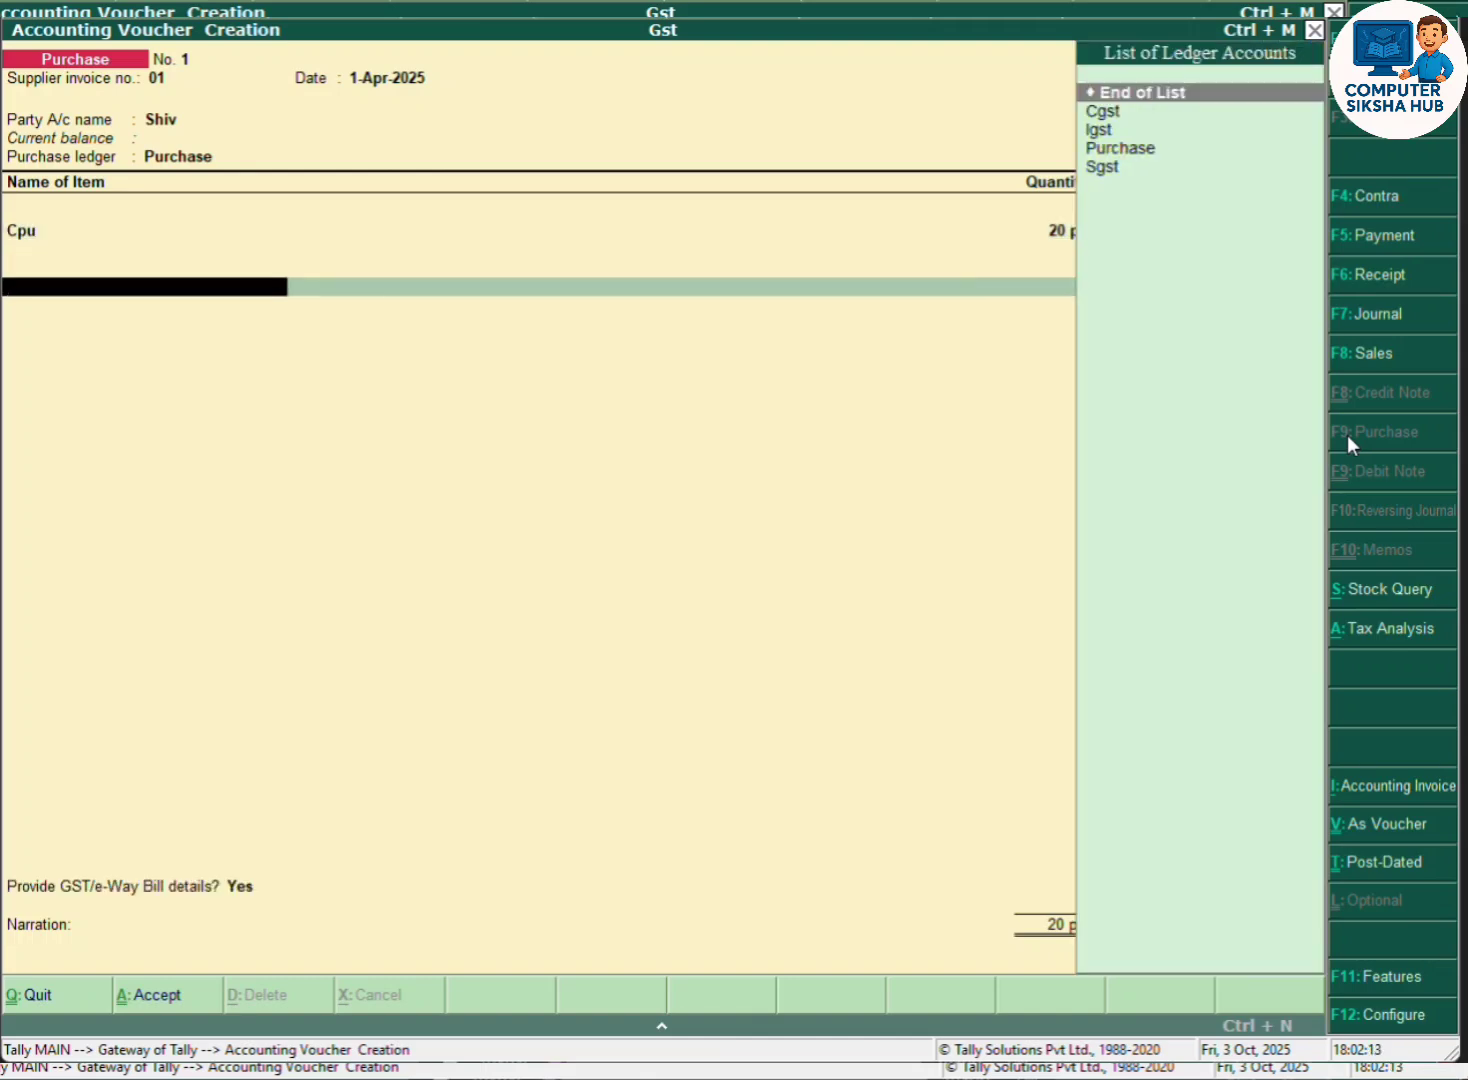
{"action": "key", "text": "Down"}
{"action": "key", "text": "Down"}
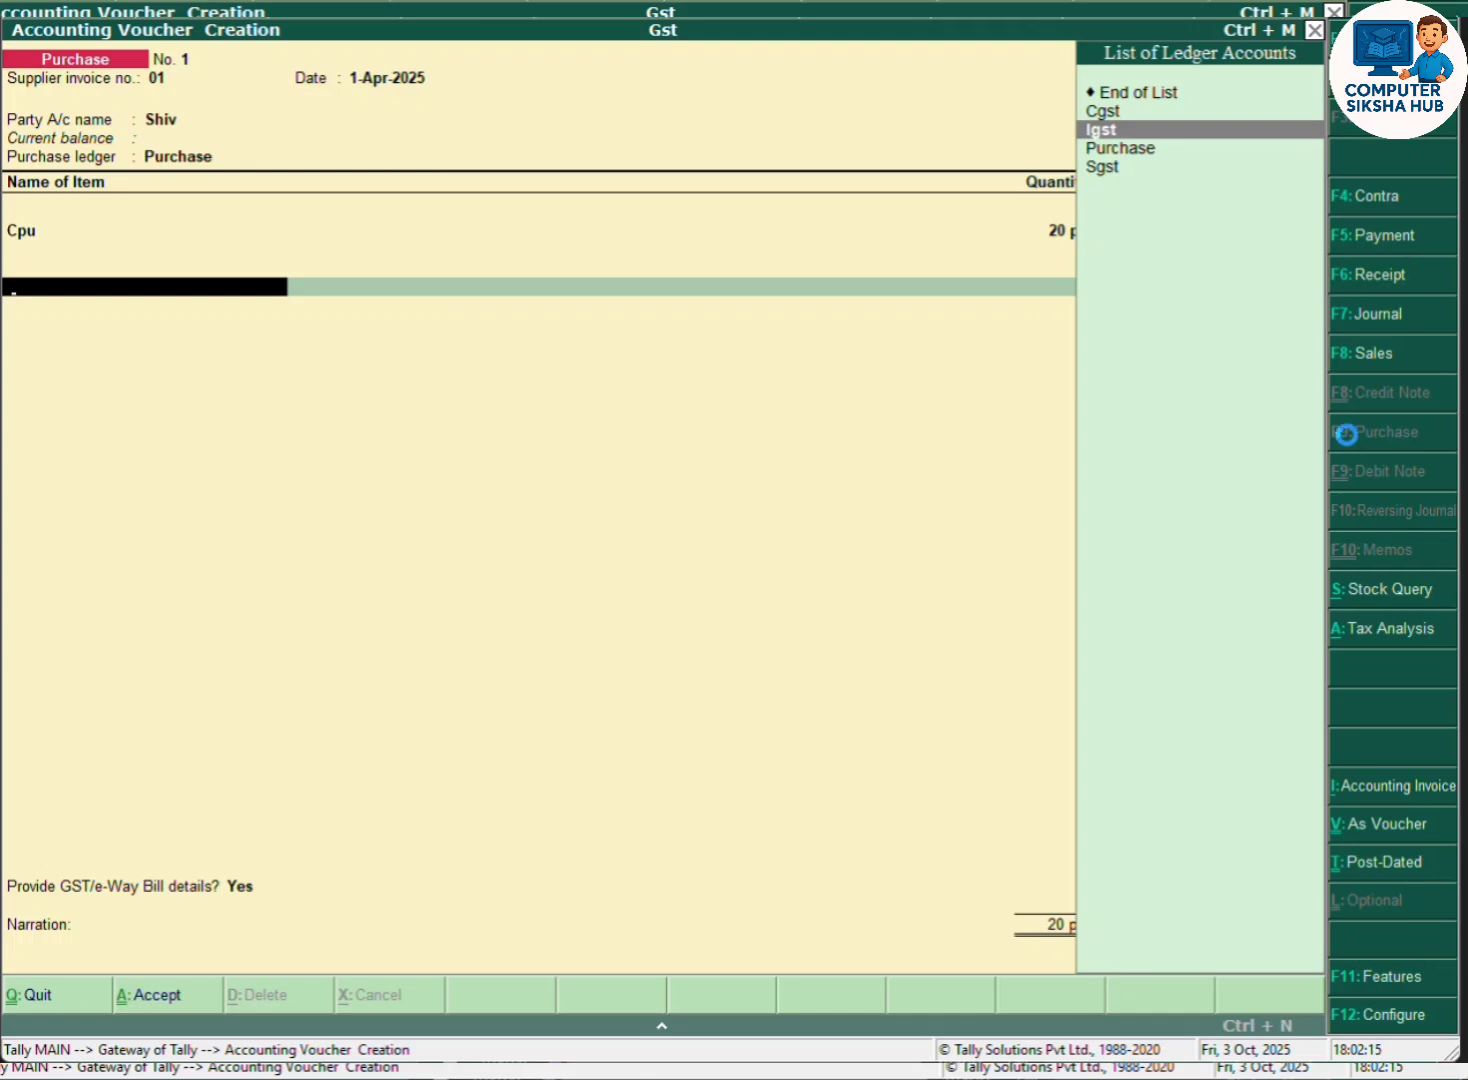
{"action": "key", "text": "Return"}
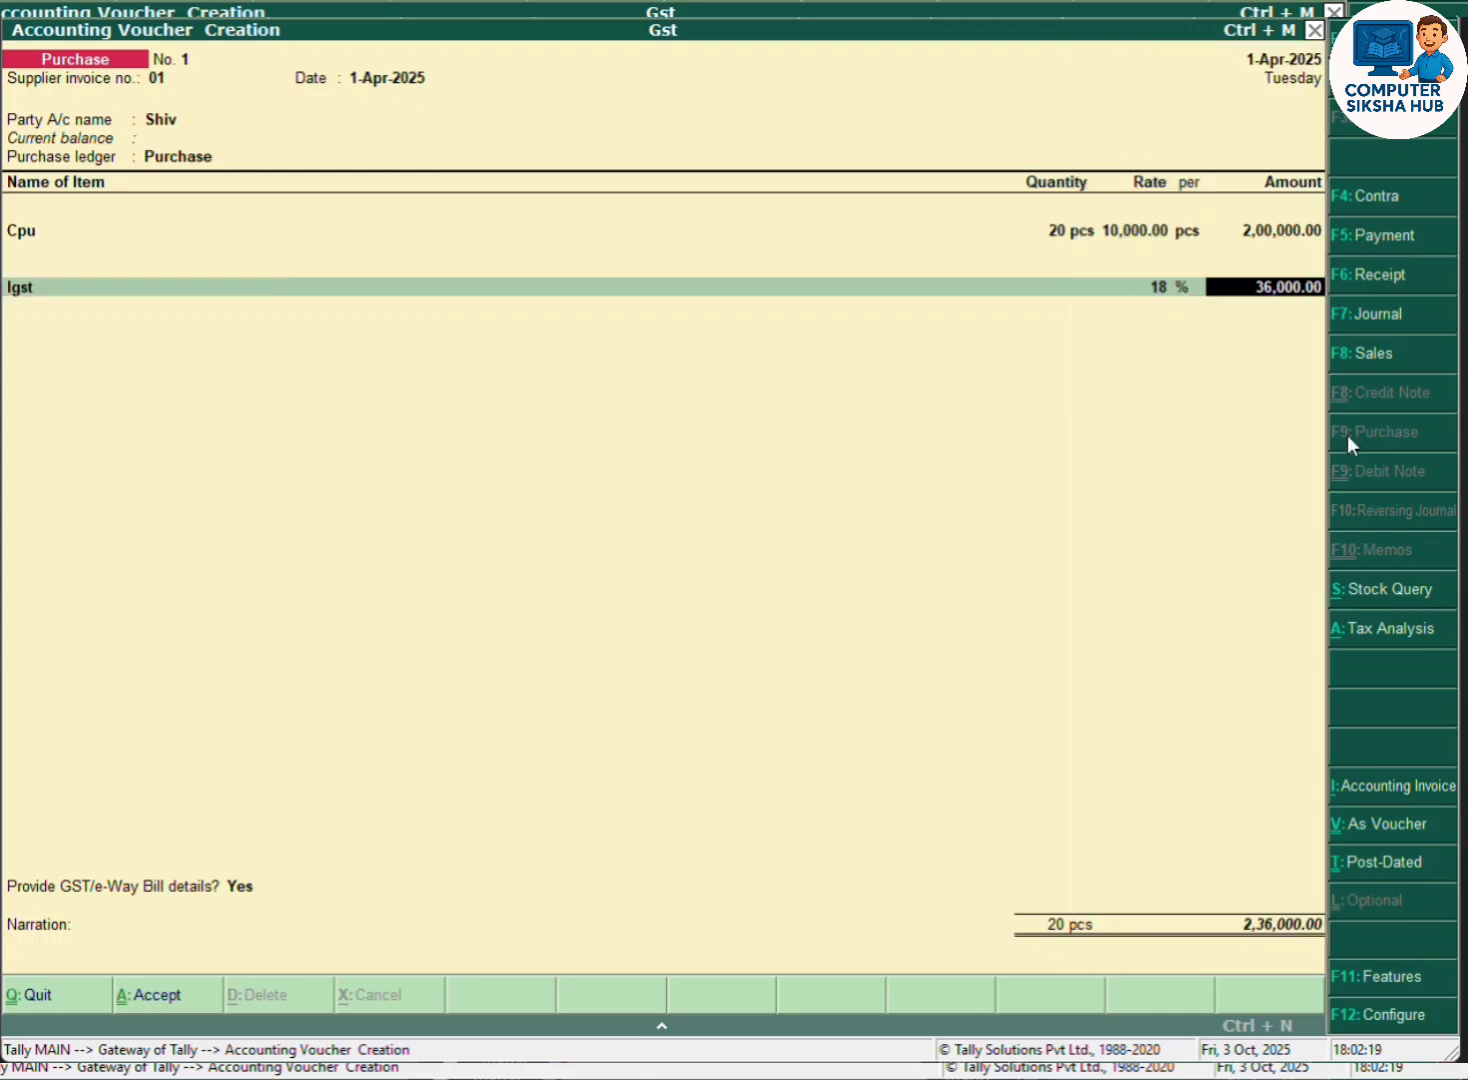
{"action": "key", "text": "ctrl+a"}
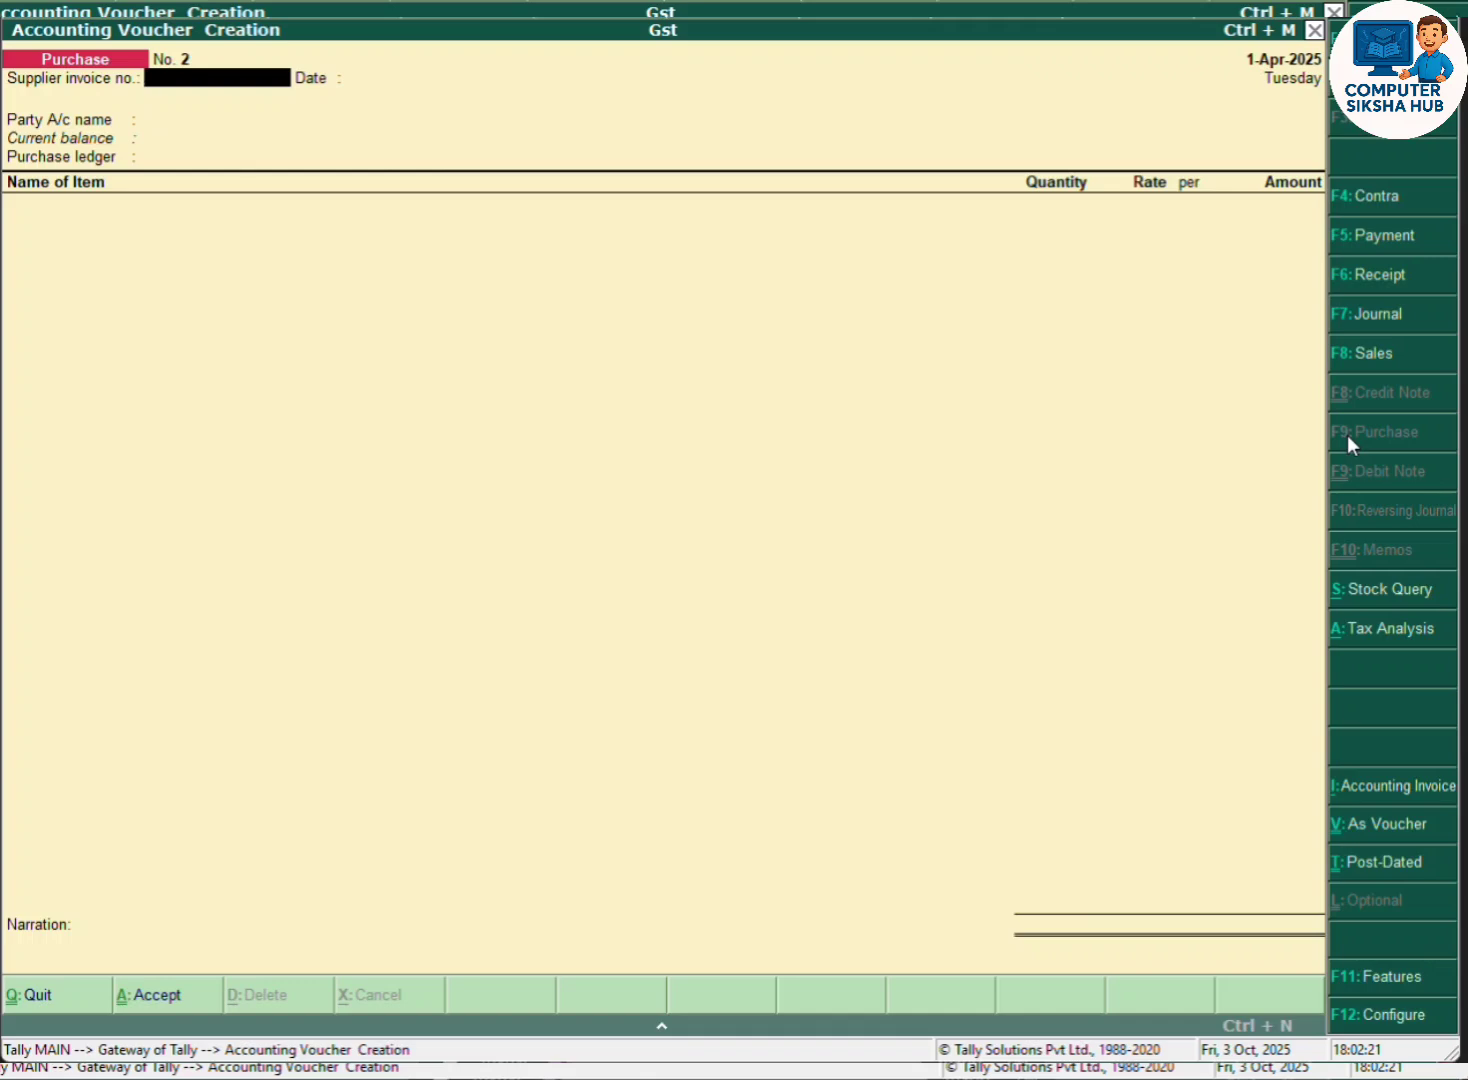
{"action": "key", "text": "Escape"}
{"action": "key", "text": "y"}
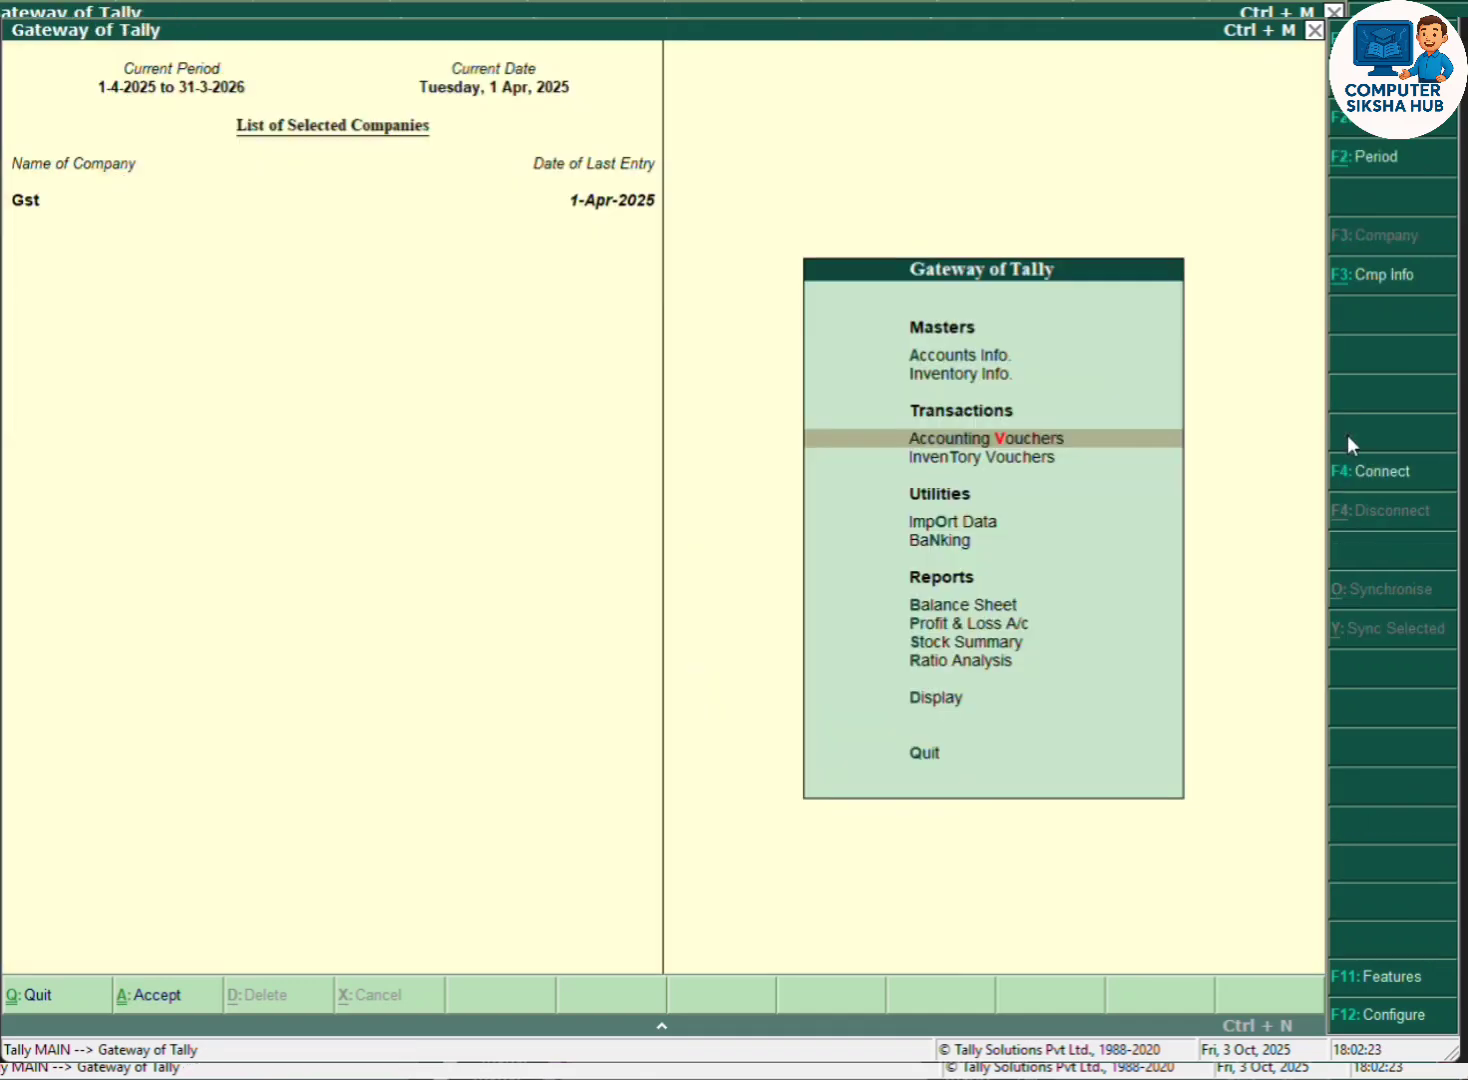
- Open the Day Book, review the recorded purchase voucher with its Igst line, and return to the Display Menu
{"action": "key", "text": "Escape"}
{"action": "key", "text": "n"}
{"action": "key", "text": "d"}
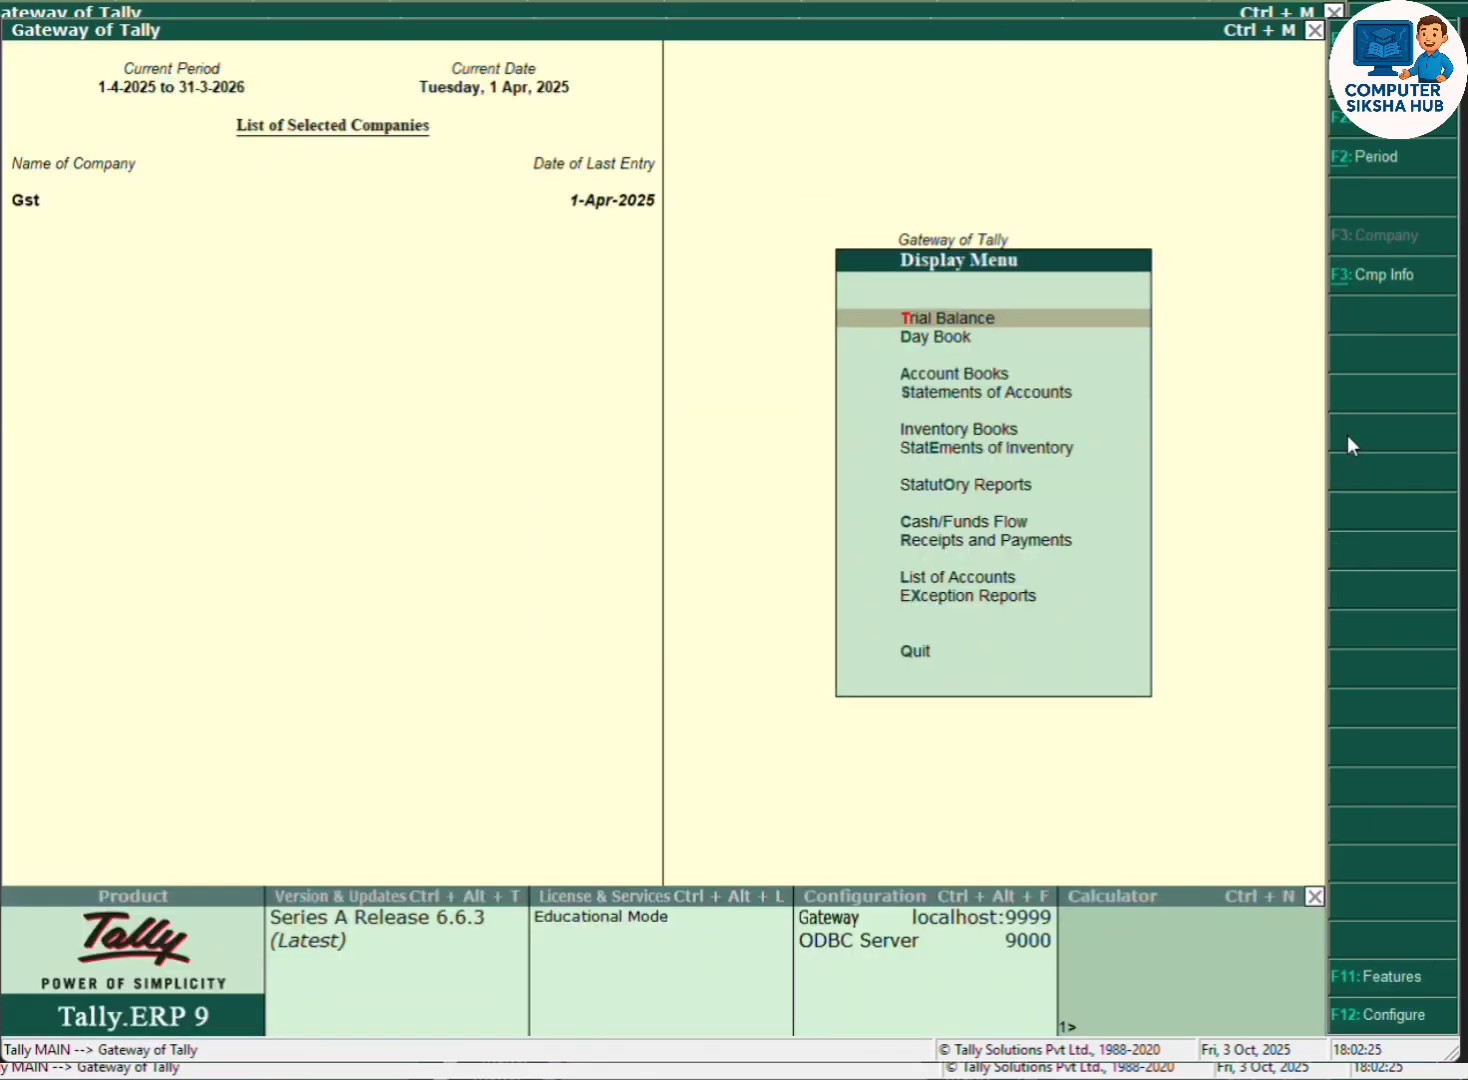
{"action": "key", "text": "Down"}
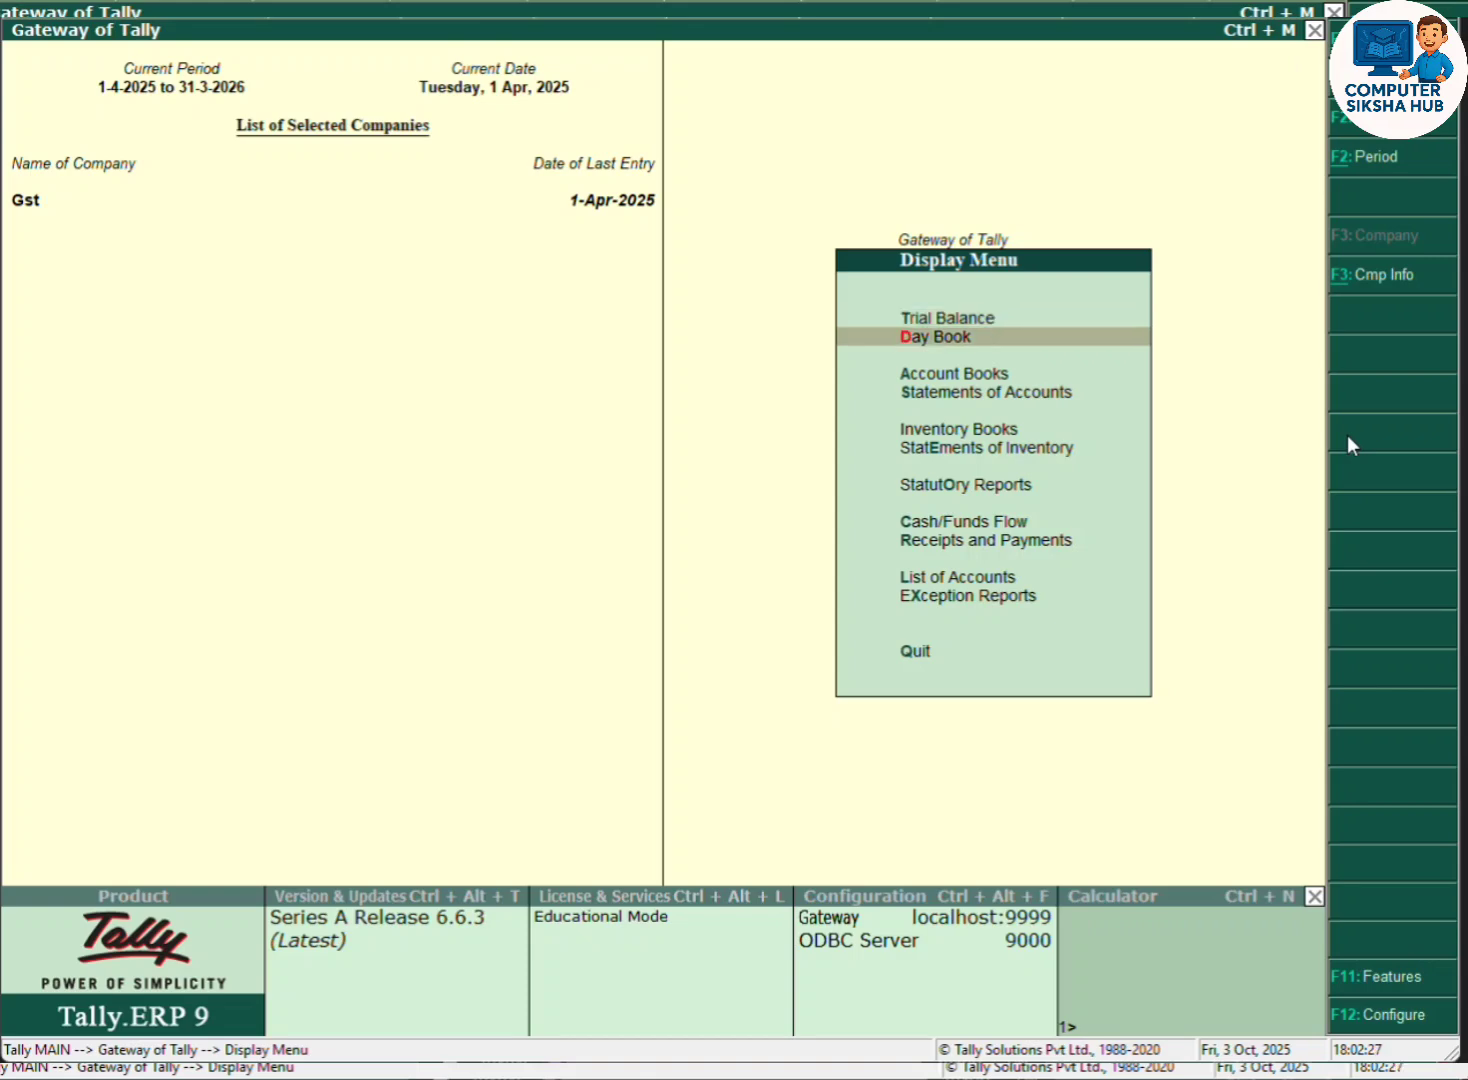
{"action": "key", "text": "Return"}
{"action": "key", "text": "Return"}
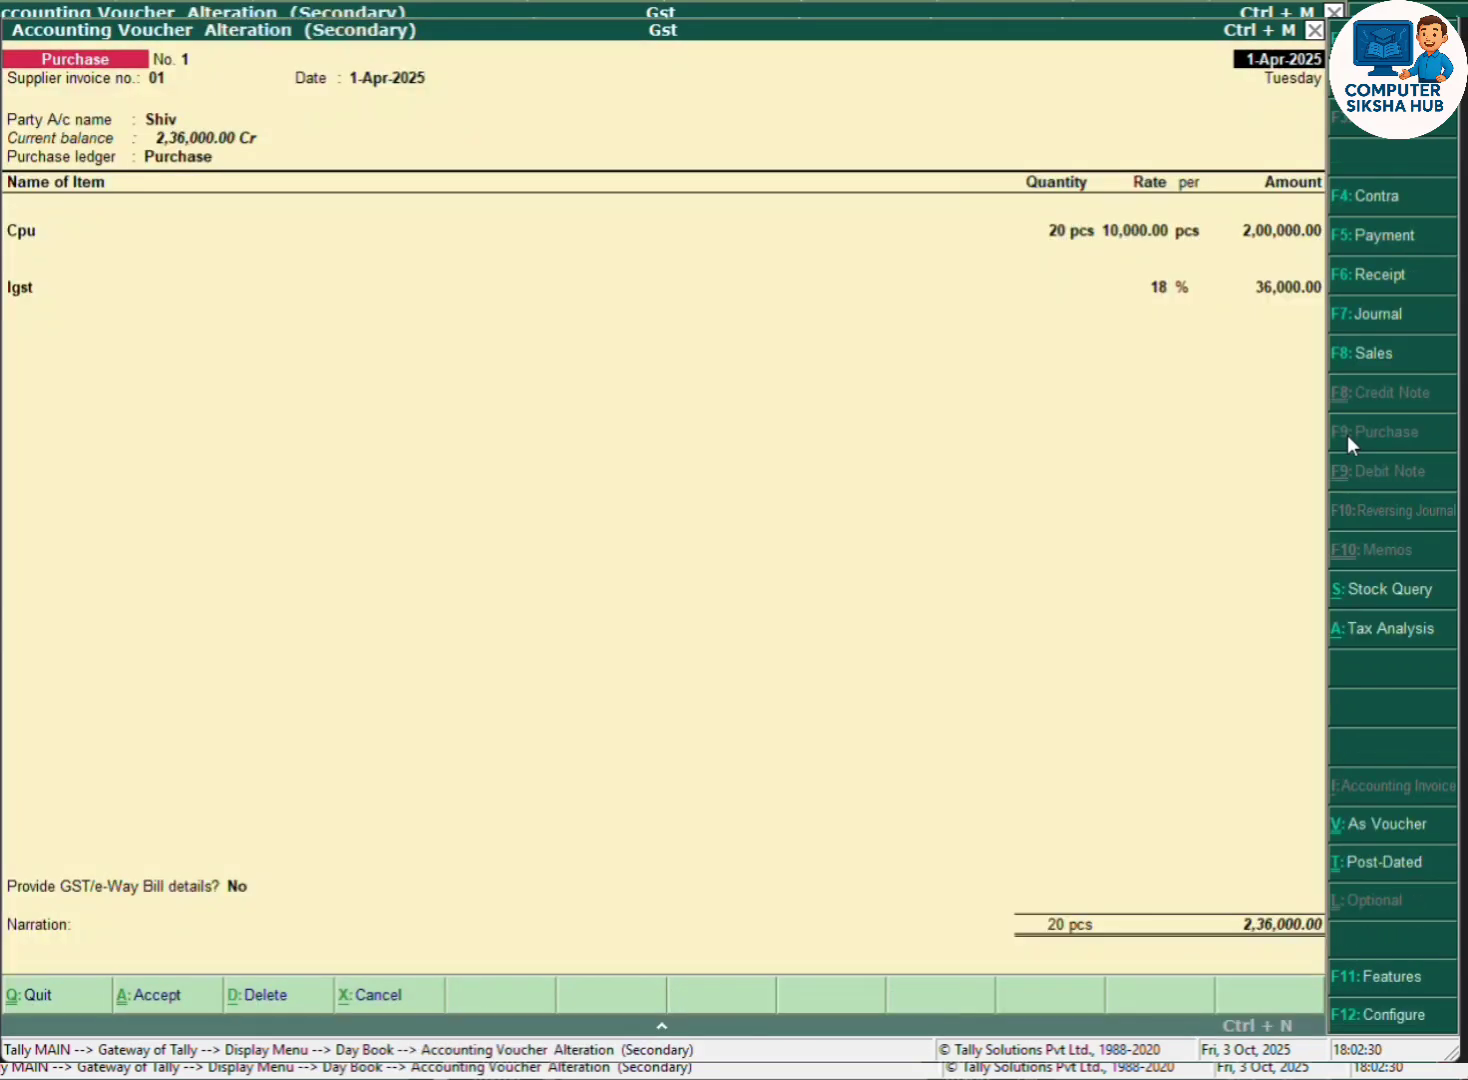
{"action": "key", "text": "y"}
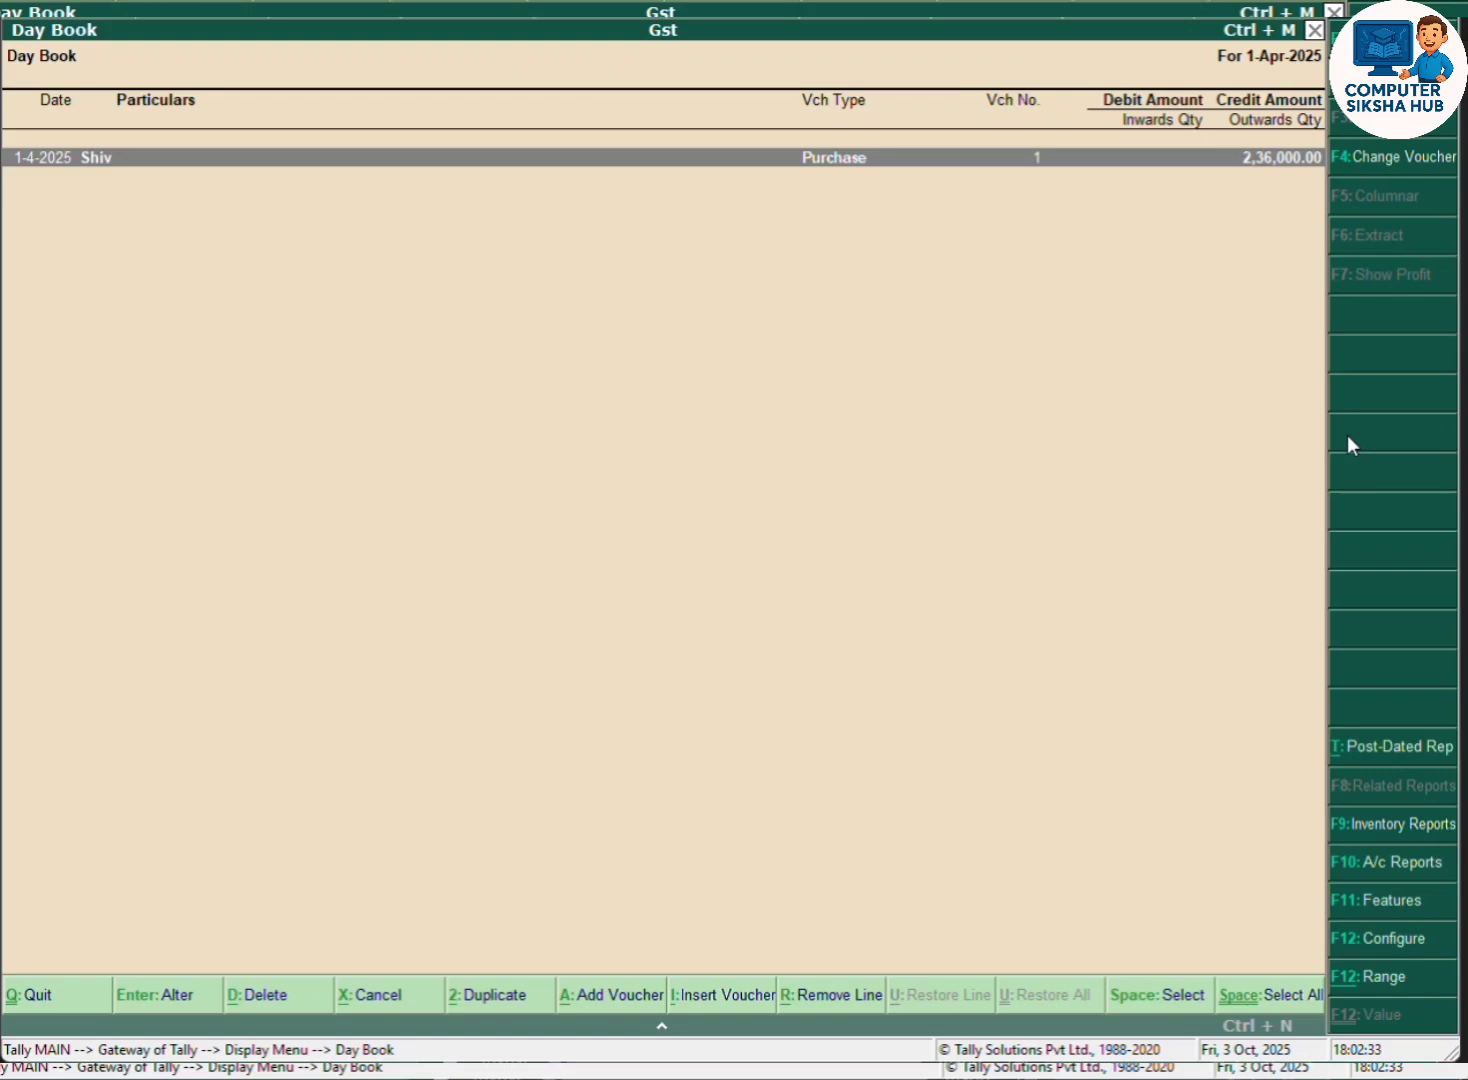
{"action": "key", "text": "Escape"}
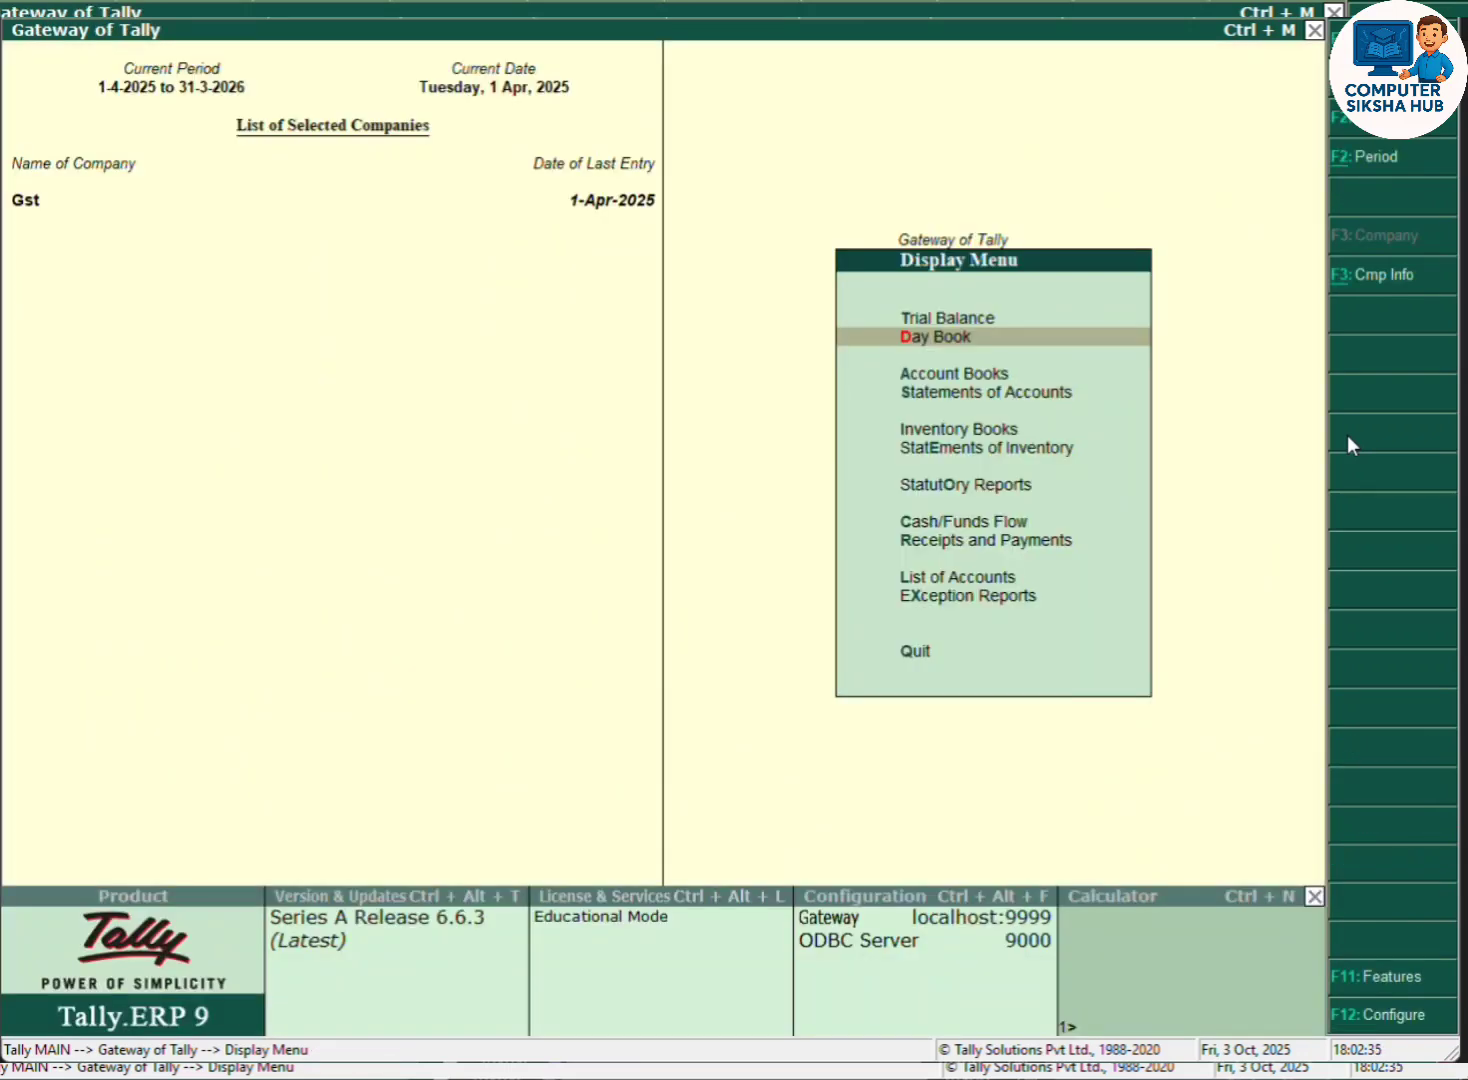